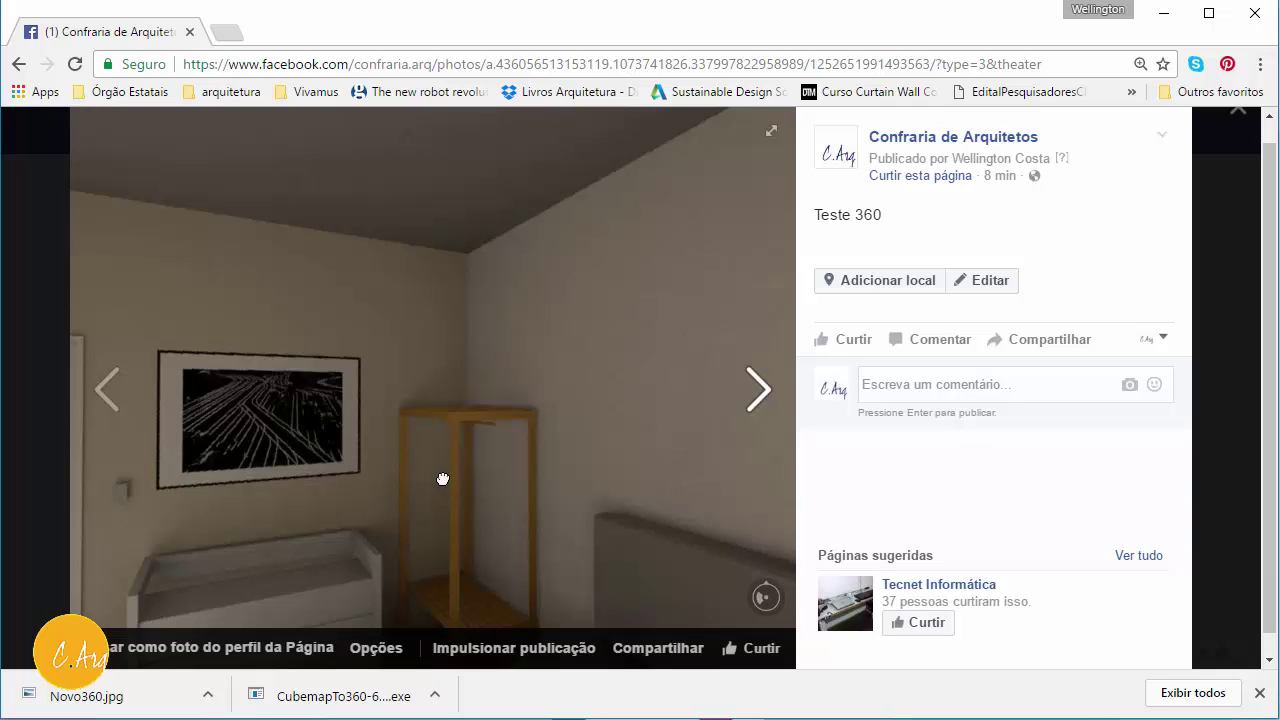
# Look around the bedroom in the 360 photo posted on Facebook
pyautogui.moveTo(443, 477); pyautogui.dragTo(515, 449)
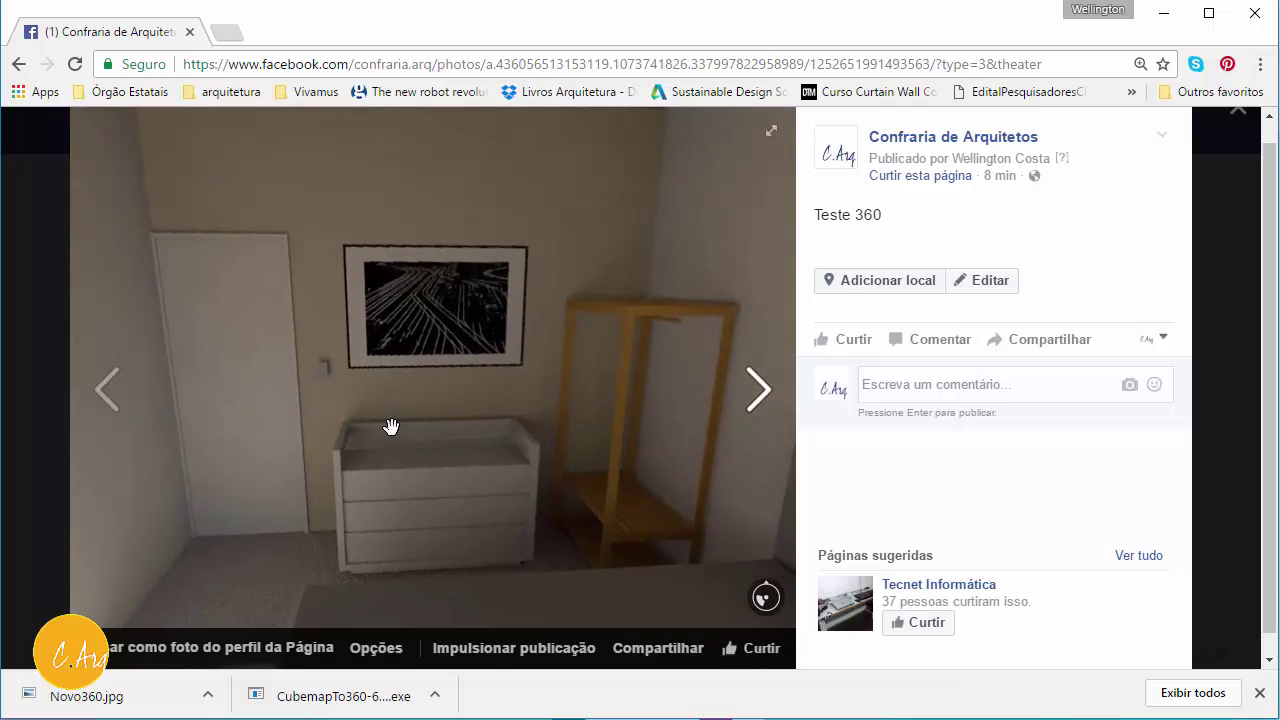
pyautogui.moveTo(391, 429); pyautogui.dragTo(503, 457)
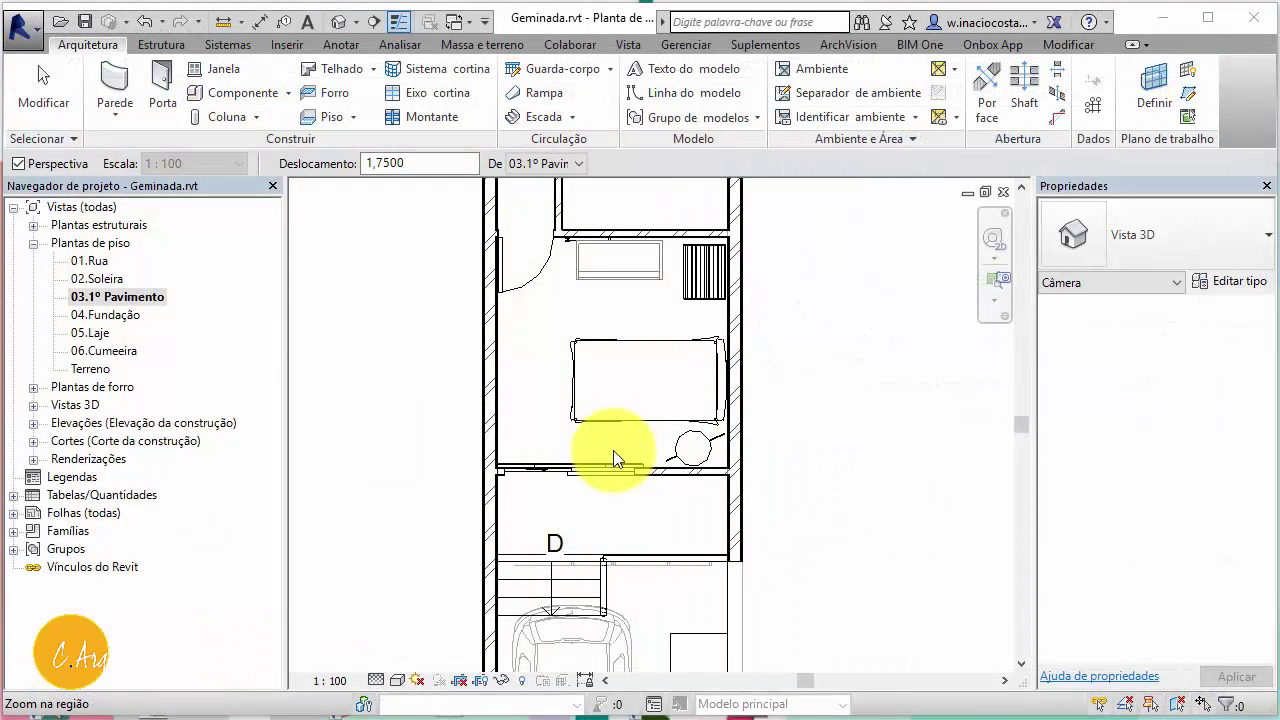
# Switch to Revit and place a camera in the 03.1º Pavimento plan's bedroom, with its eye near the window and its target beyond the opposite wardrobe corner
pyautogui.click(357, 24)
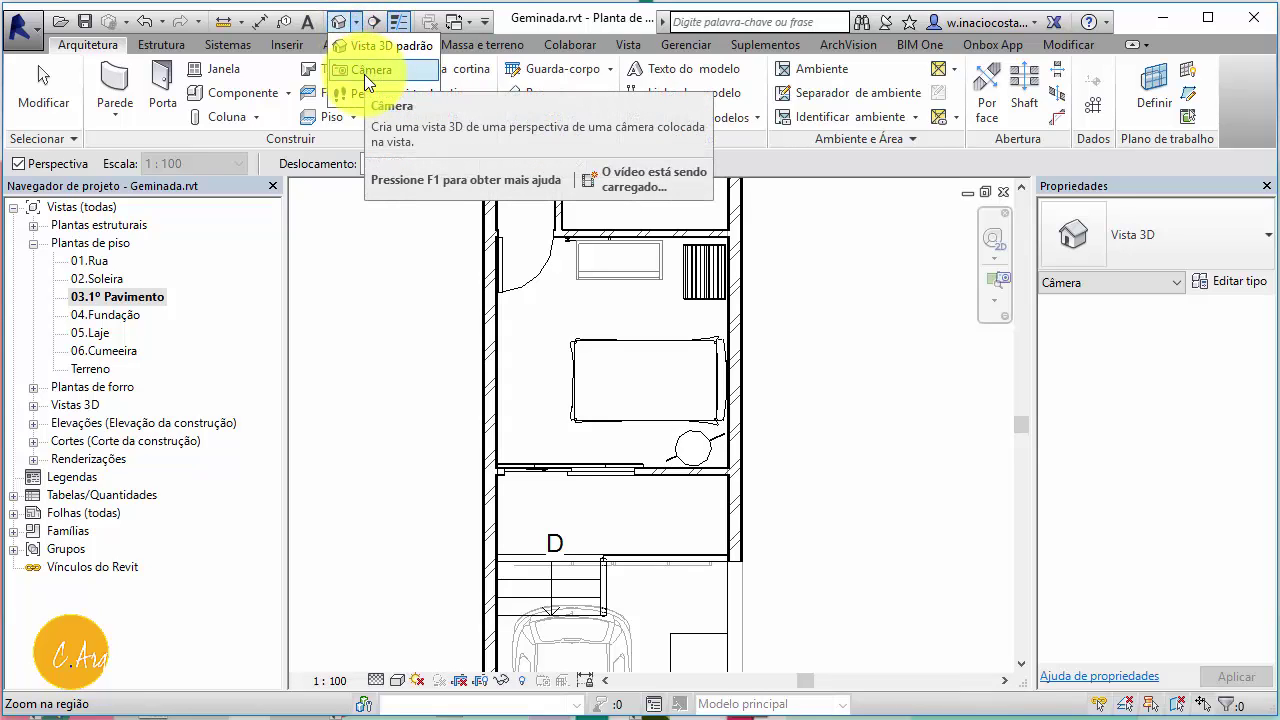
pyautogui.click(364, 74)
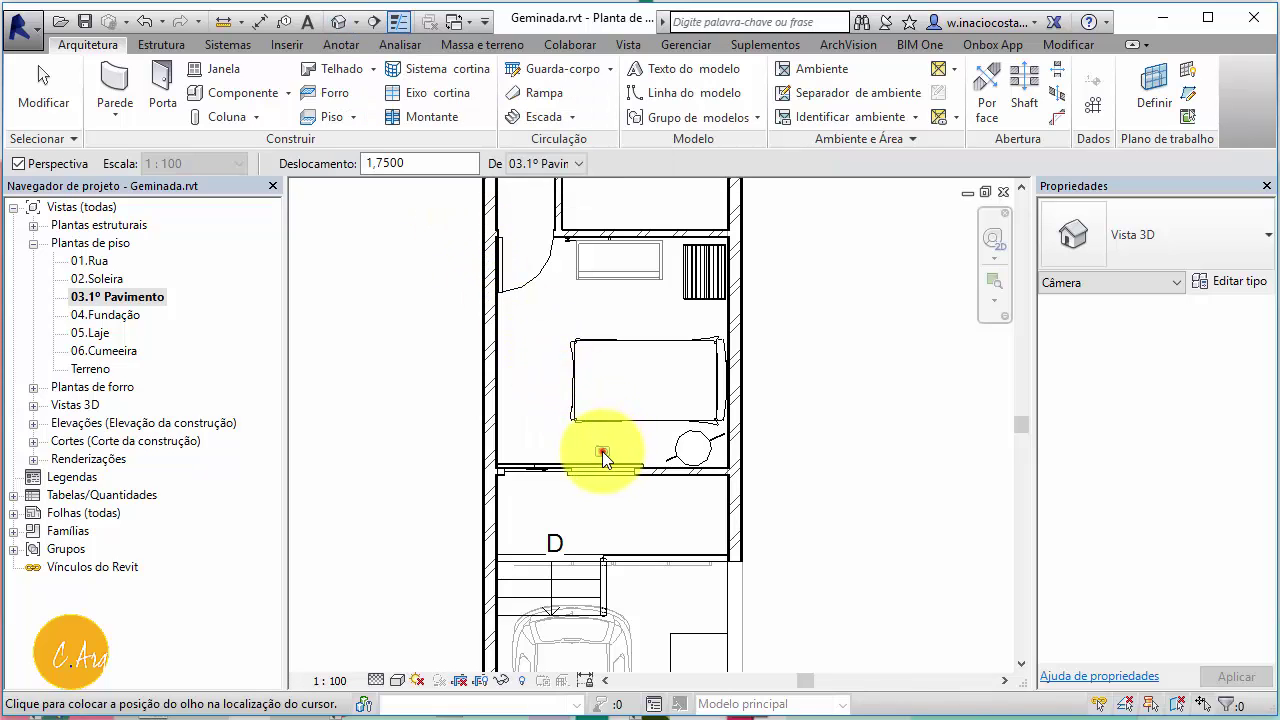
pyautogui.click(602, 451)
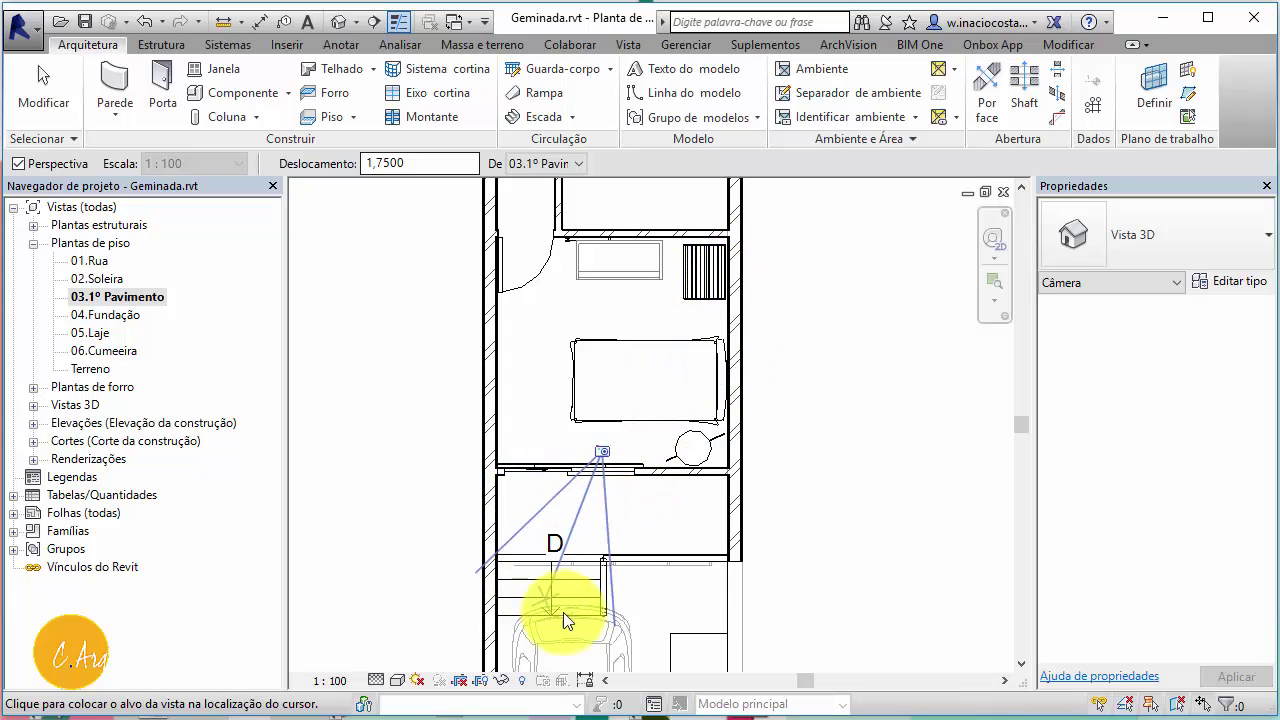
pyautogui.click(755, 216)
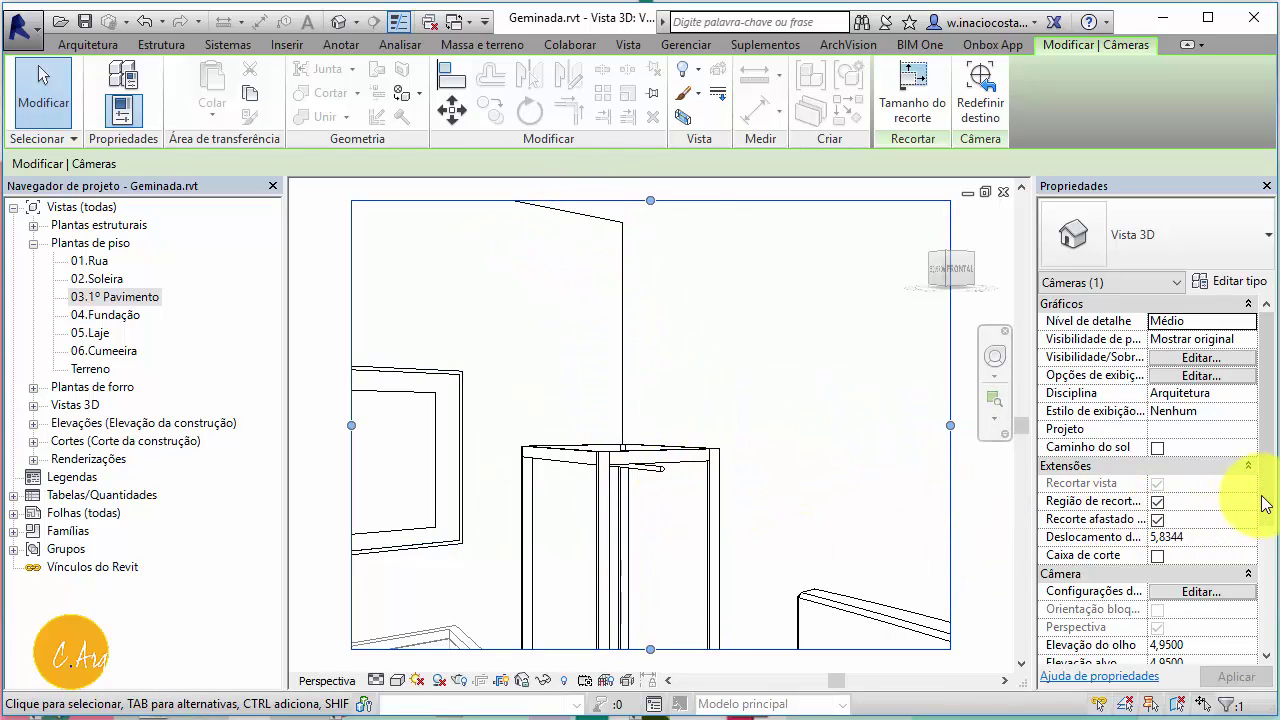
pyautogui.moveTo(1262, 496); pyautogui.dragTo(1272, 532)
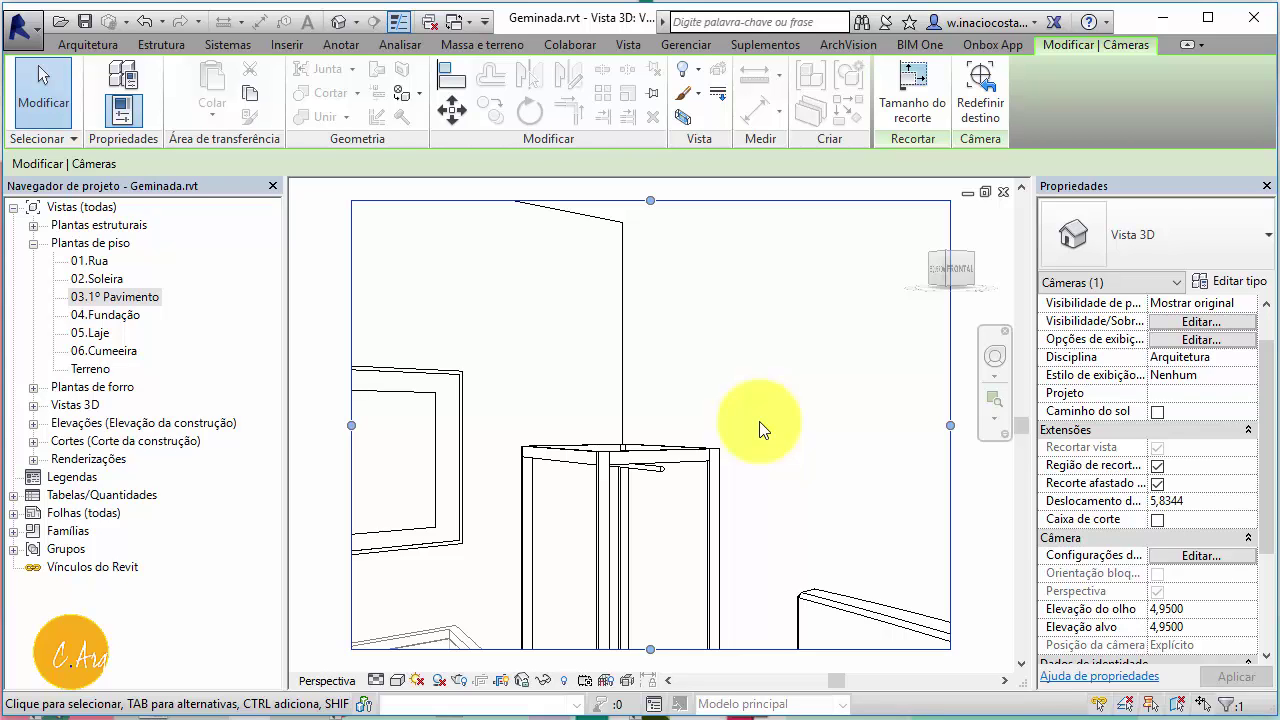
# Start a cloud rendering of Vista 3D 1 with Panorama output, Avançado exposure and a width of 1024 px
pyautogui.click(630, 44)
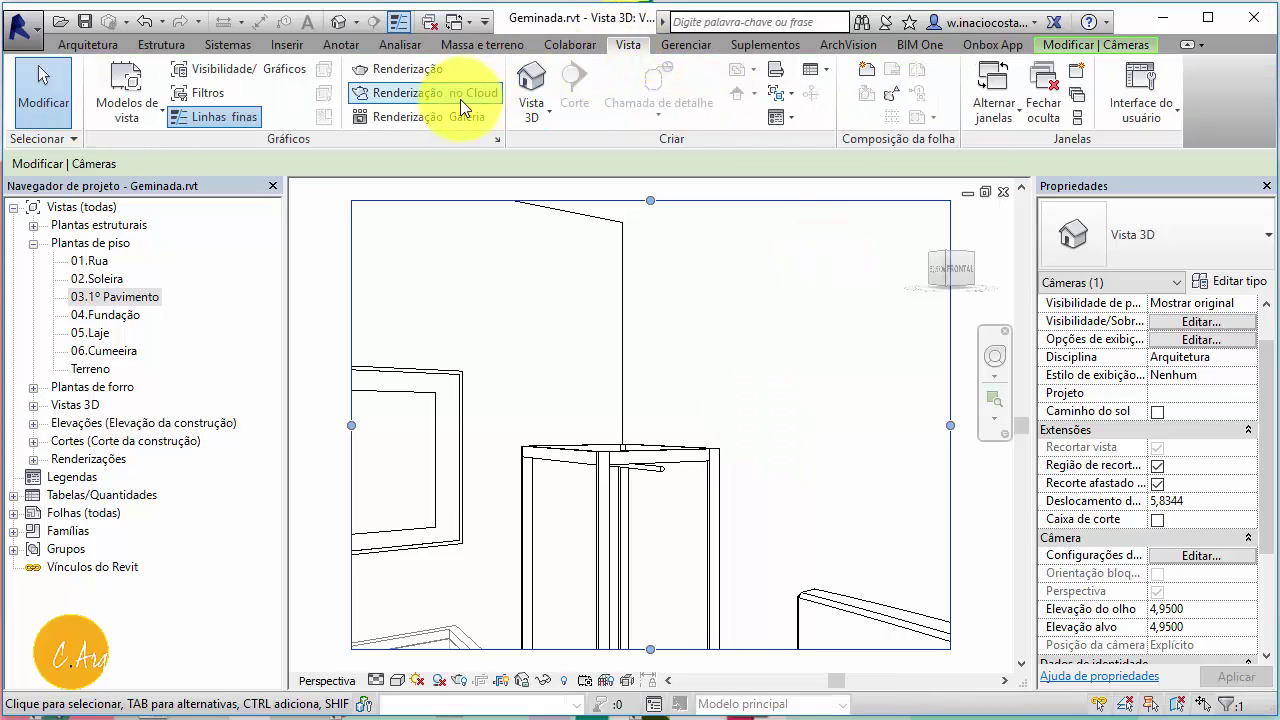
pyautogui.click(460, 99)
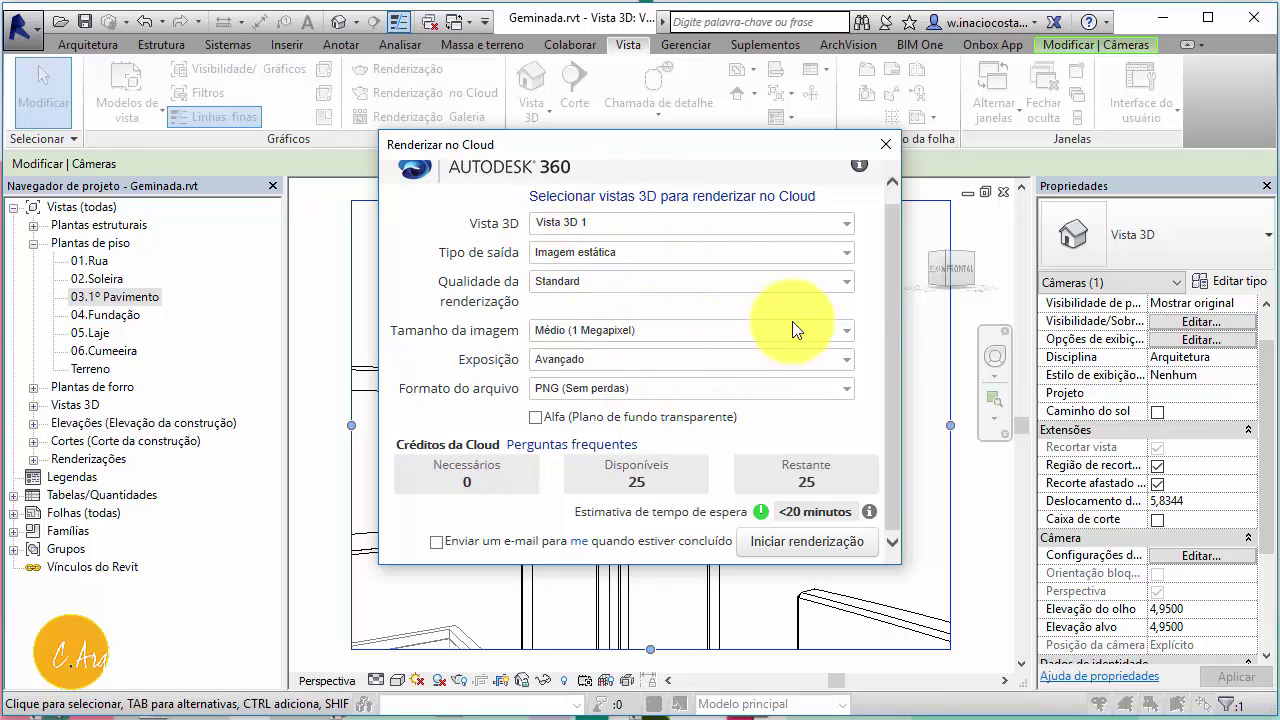
pyautogui.click(849, 256)
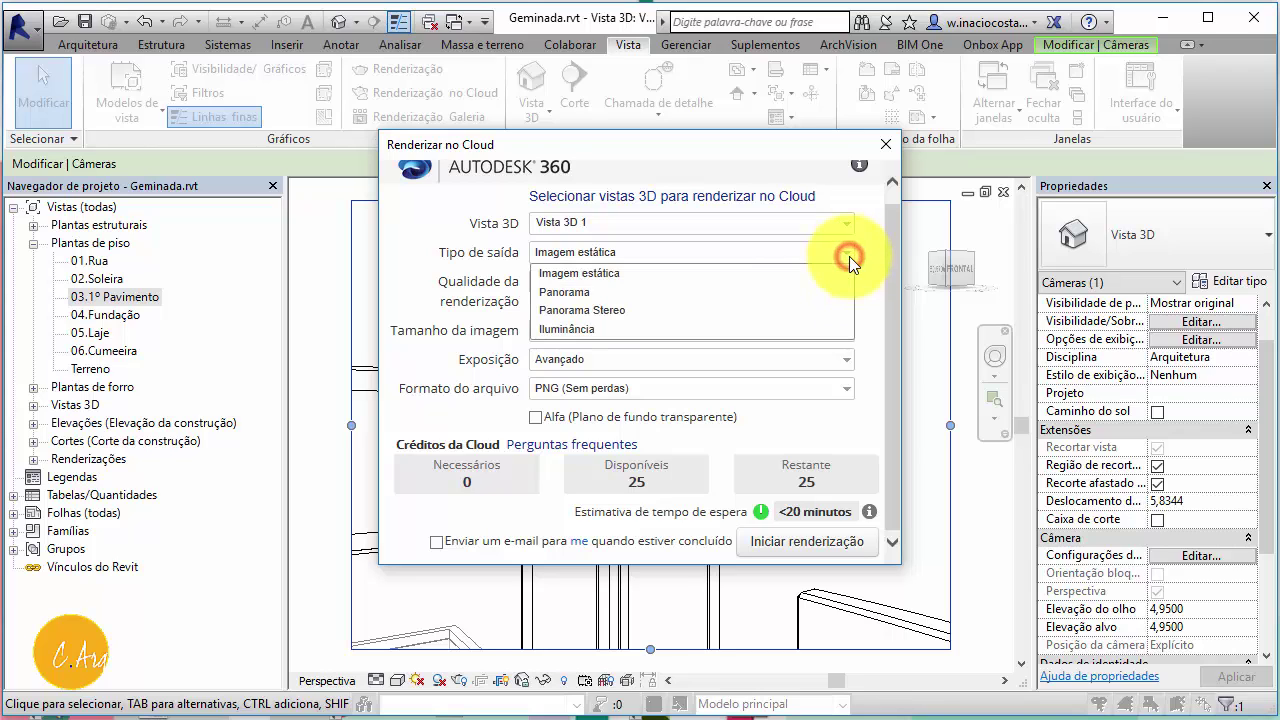
pyautogui.click(564, 296)
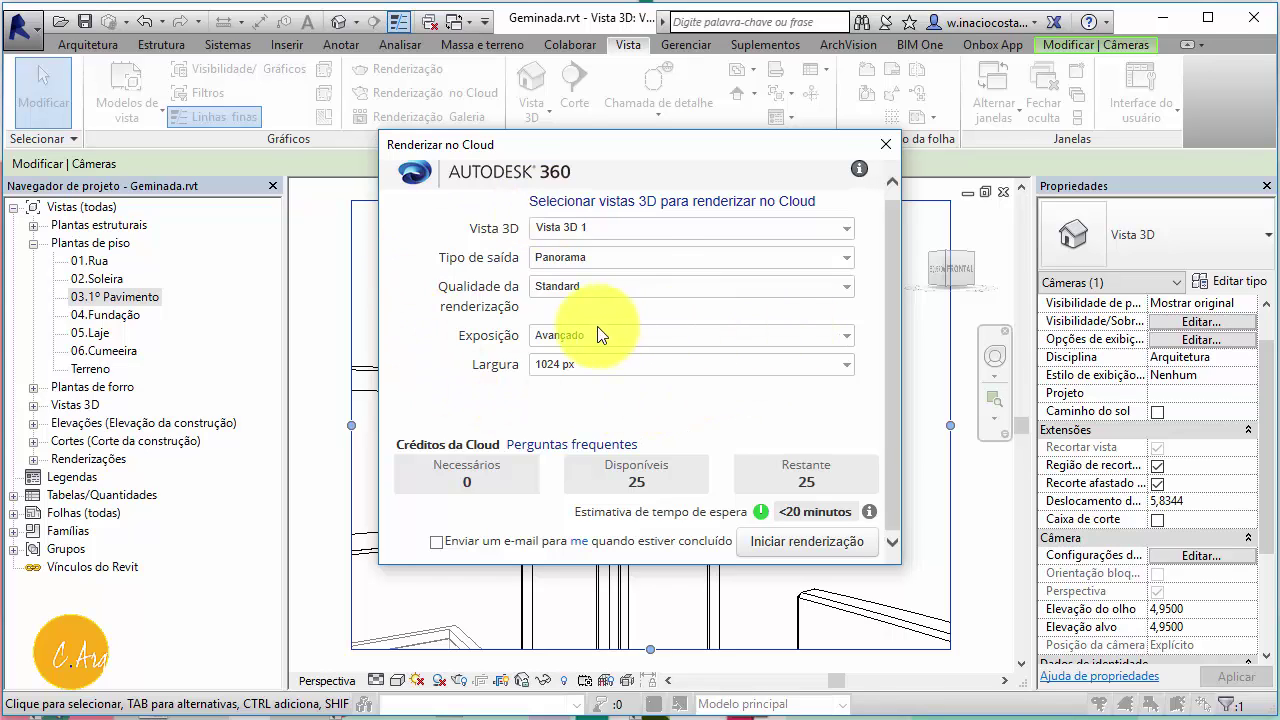
pyautogui.click(847, 336)
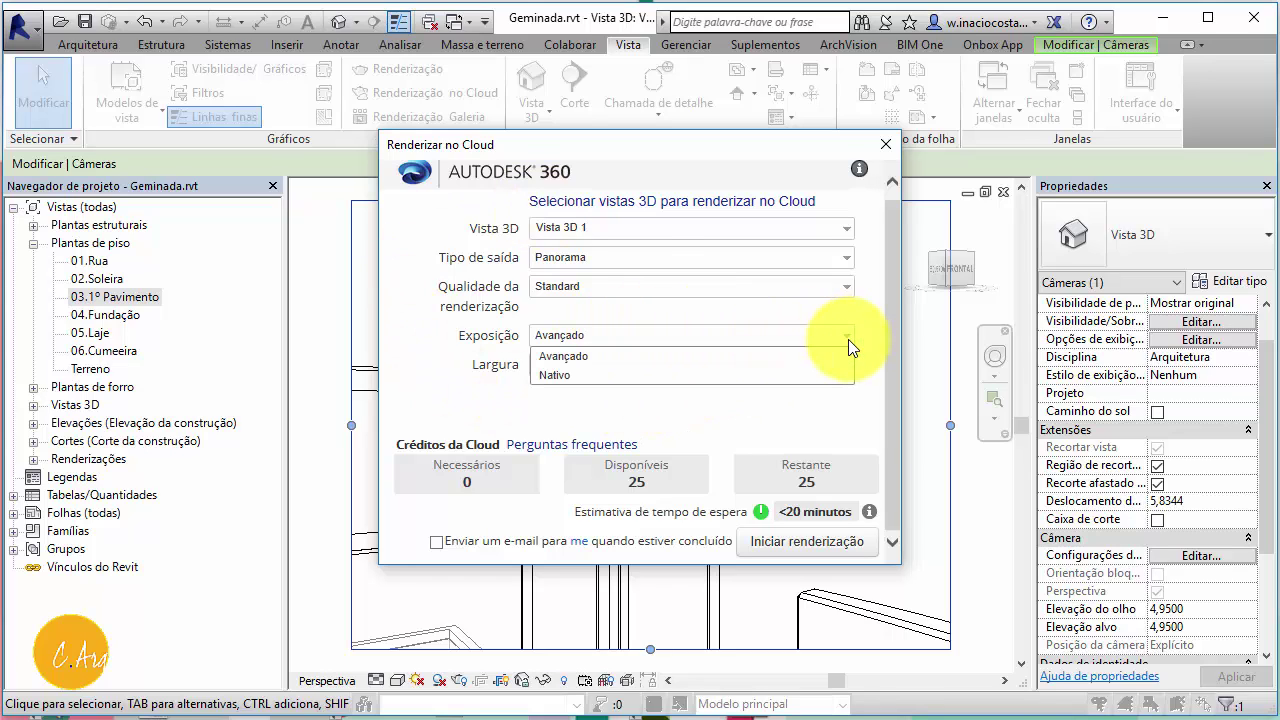
pyautogui.click(801, 359)
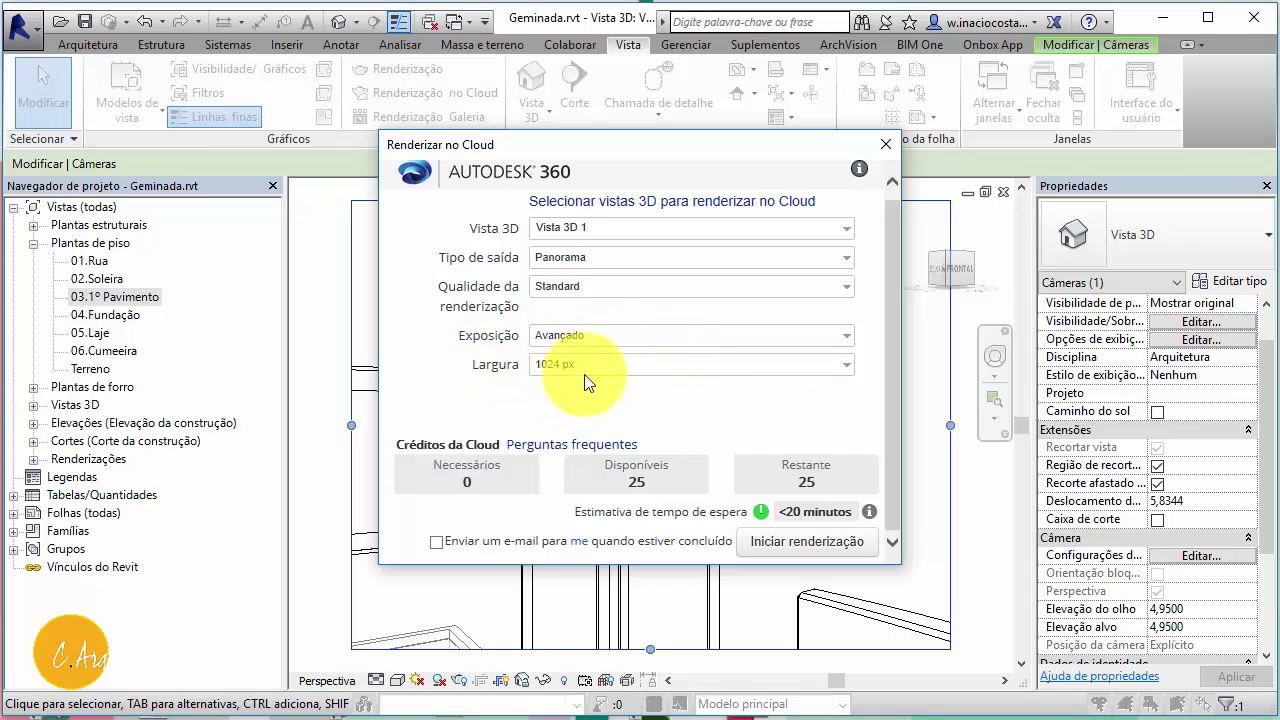
pyautogui.click(799, 545)
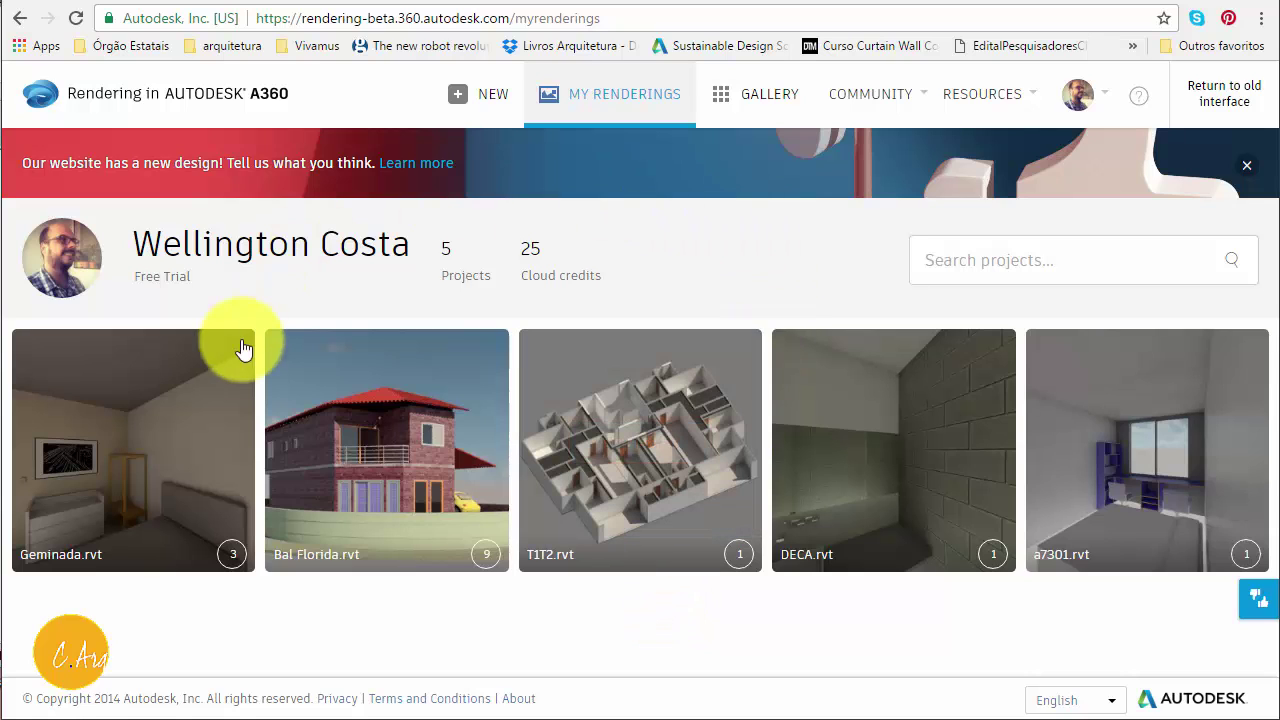
# Open the Geminada.rvt project in Autodesk A360 Rendering and examine its first panorama in several directions
pyautogui.moveTo(220, 462)
pyautogui.click(180, 456)
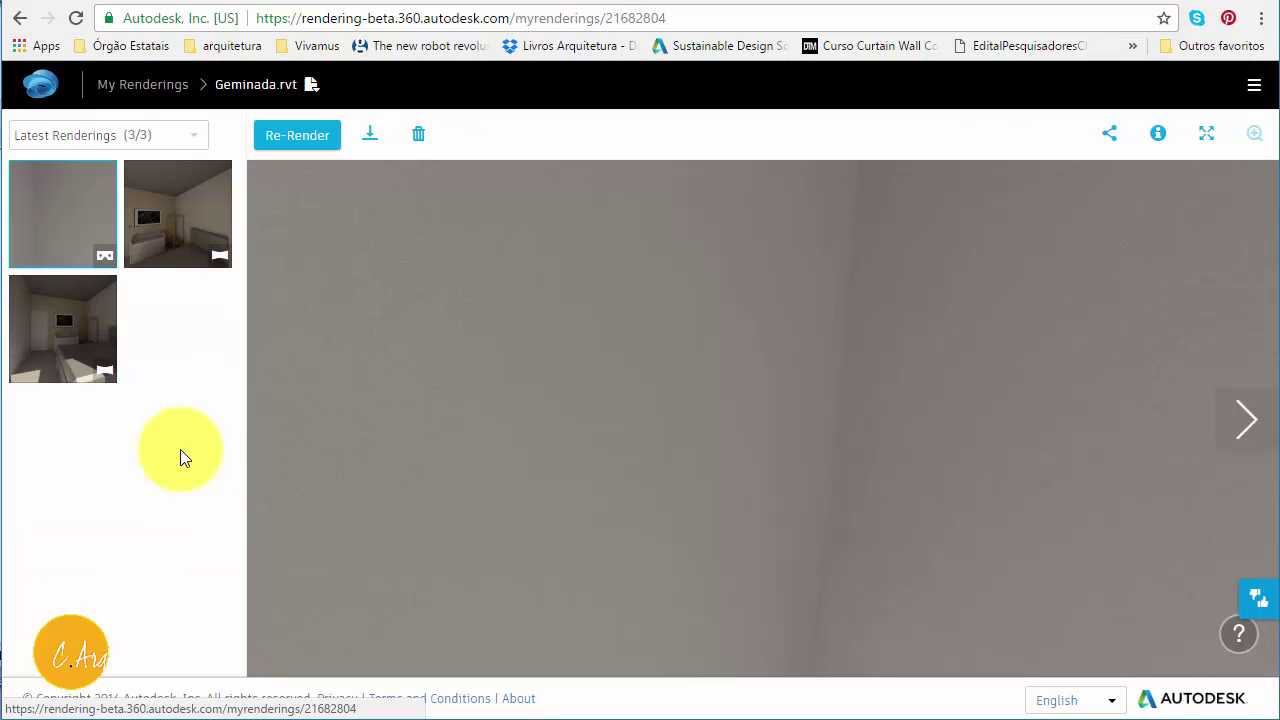
pyautogui.moveTo(693, 495); pyautogui.dragTo(636, 229)
pyautogui.moveTo(757, 426); pyautogui.dragTo(611, 228)
pyautogui.moveTo(889, 443); pyautogui.dragTo(645, 240)
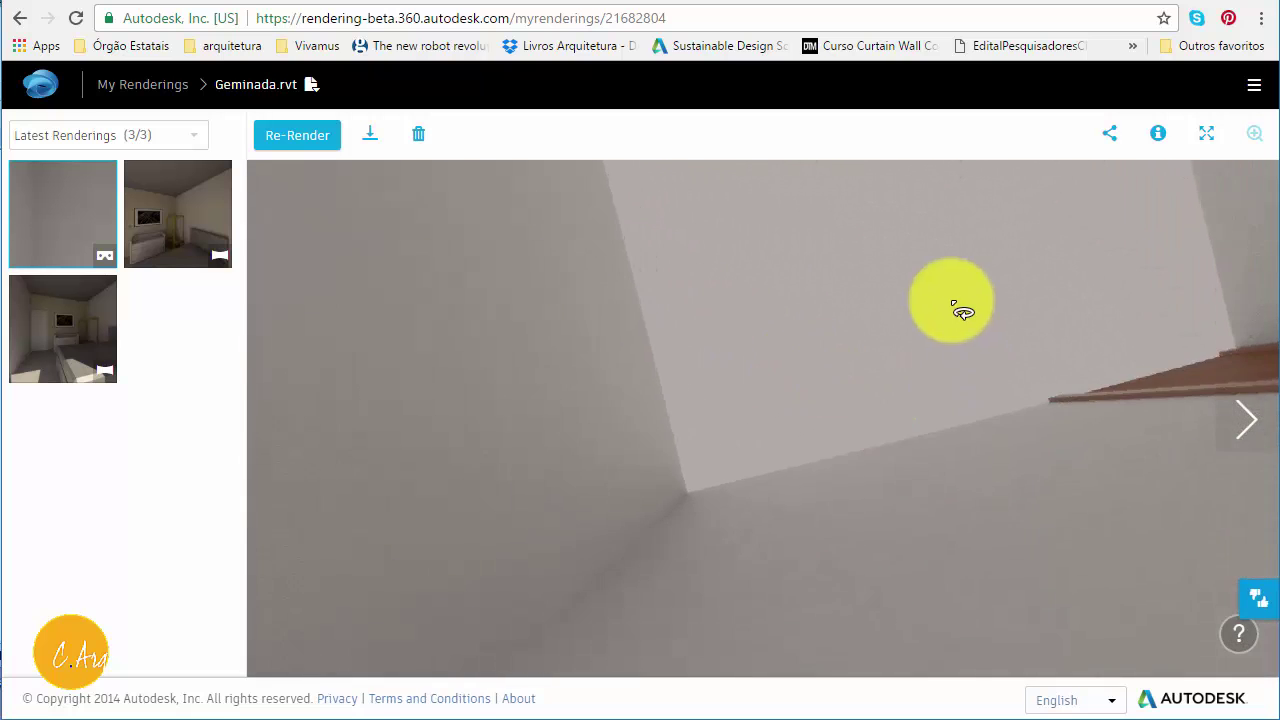
pyautogui.moveTo(952, 303); pyautogui.dragTo(923, 563)
pyautogui.moveTo(780, 260); pyautogui.dragTo(737, 329)
pyautogui.moveTo(884, 428); pyautogui.dragTo(500, 391)
pyautogui.moveTo(822, 432); pyautogui.dragTo(631, 437)
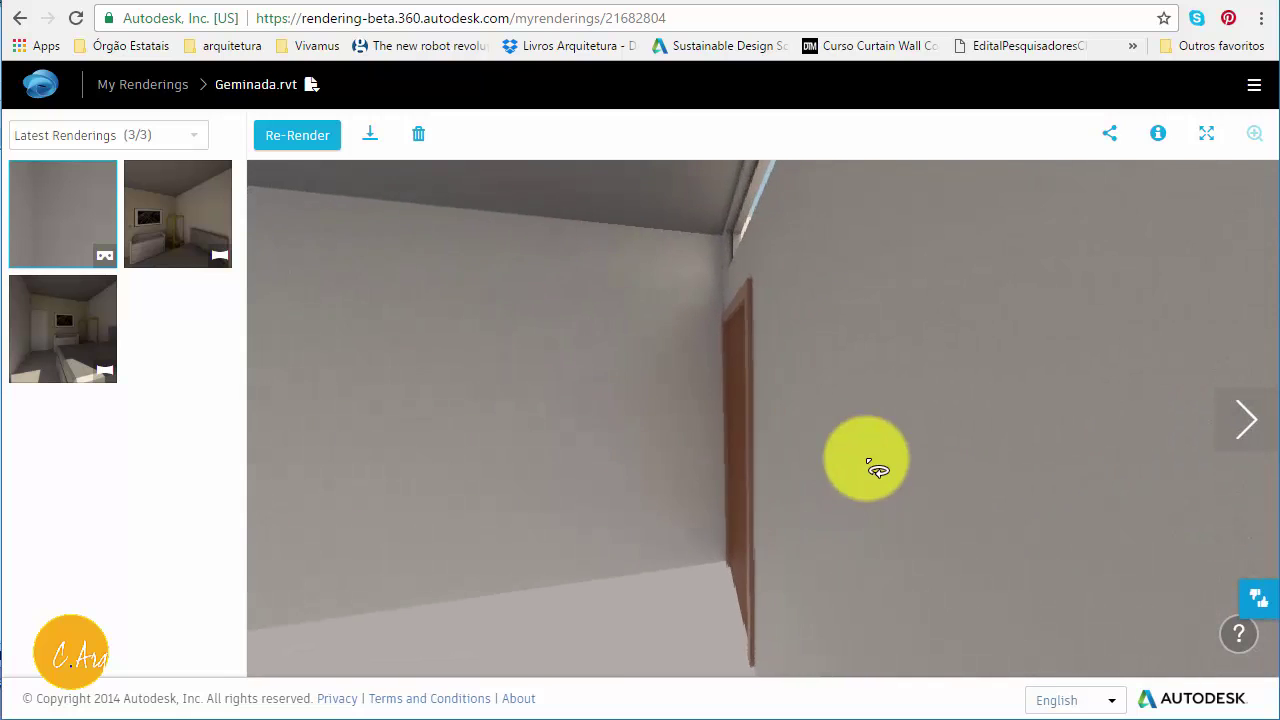
pyautogui.moveTo(866, 457); pyautogui.dragTo(657, 429)
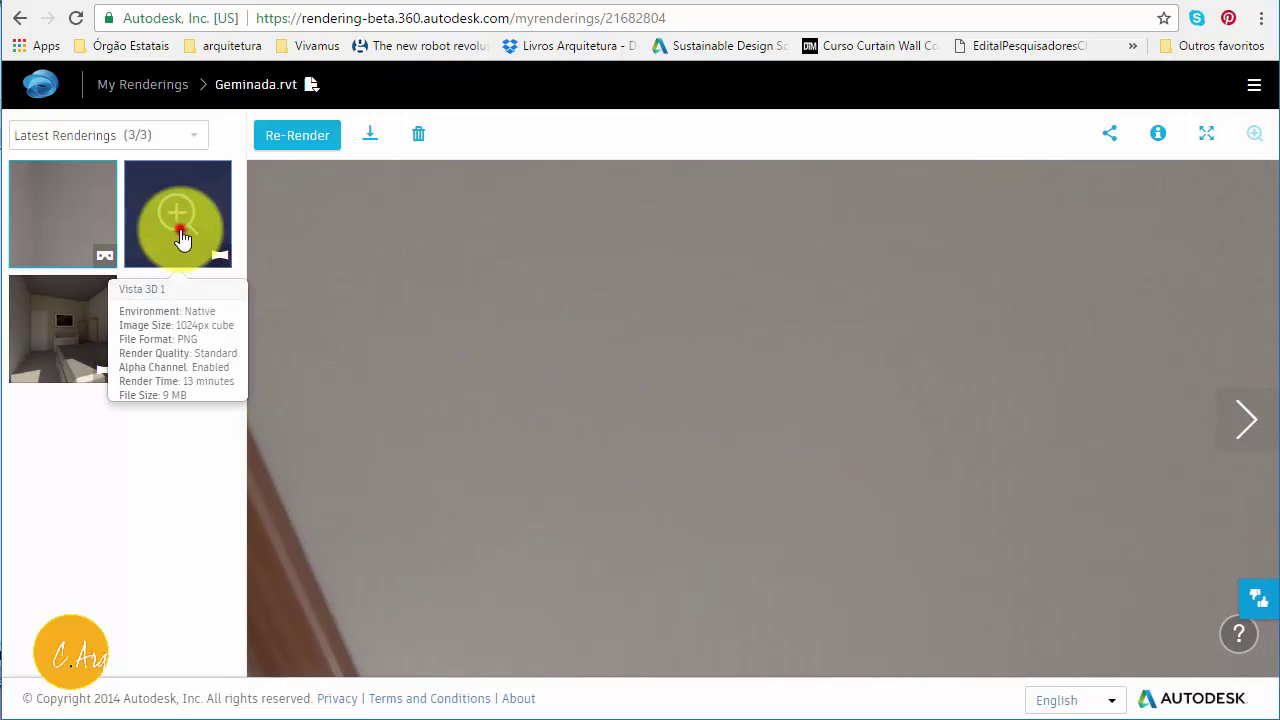
# Open the second Geminada.rvt rendering, look around the panorama, and download it as a Zip
pyautogui.click(180, 237)
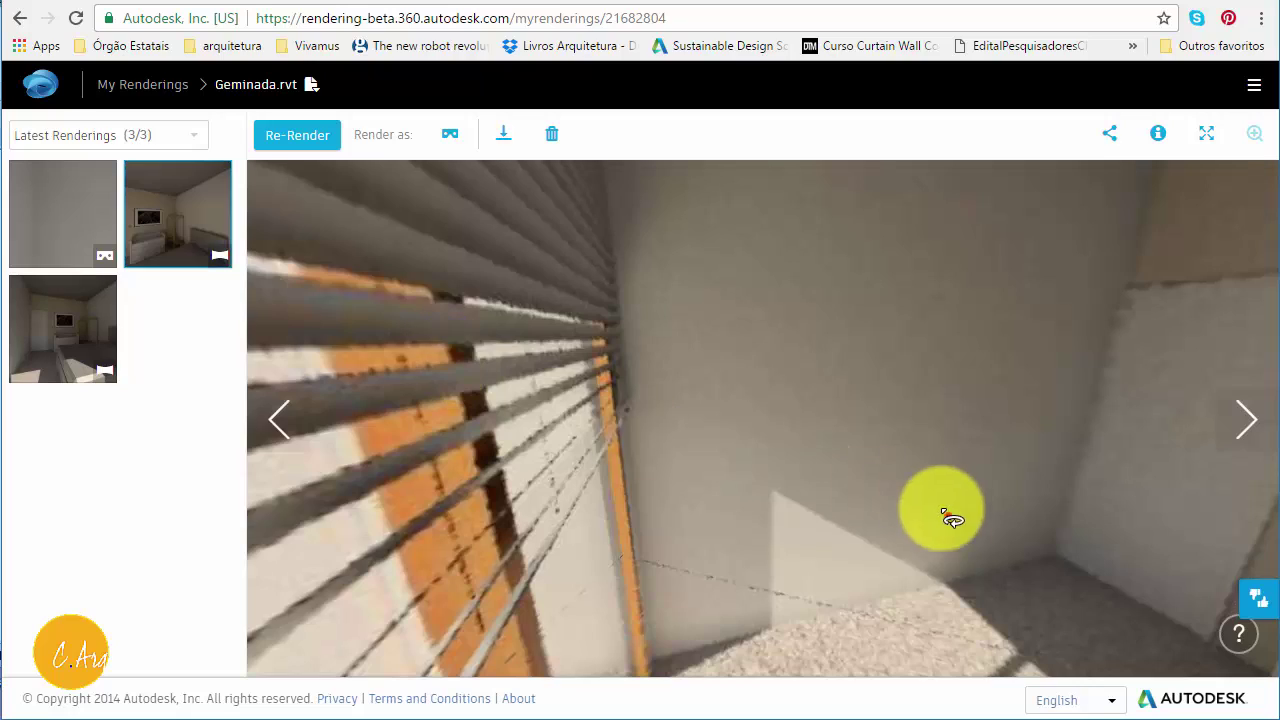
pyautogui.moveTo(952, 519); pyautogui.dragTo(1010, 350)
pyautogui.moveTo(851, 497); pyautogui.dragTo(848, 453)
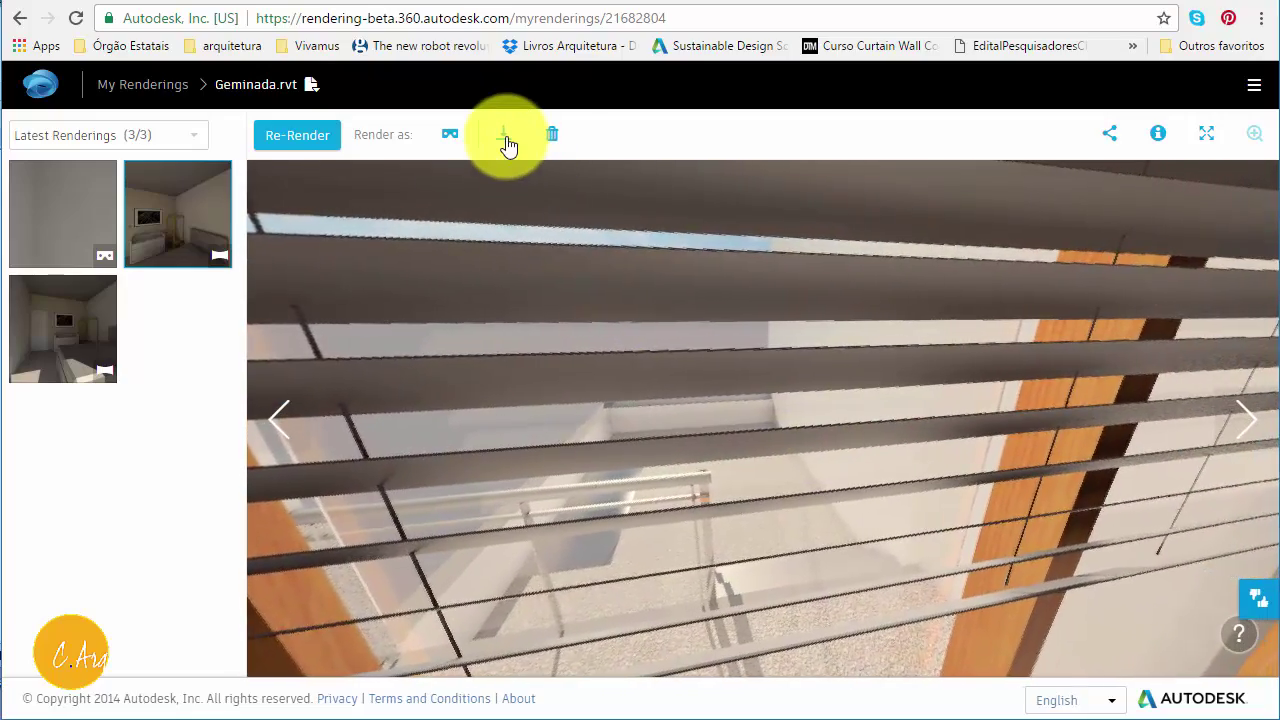
pyautogui.click(508, 145)
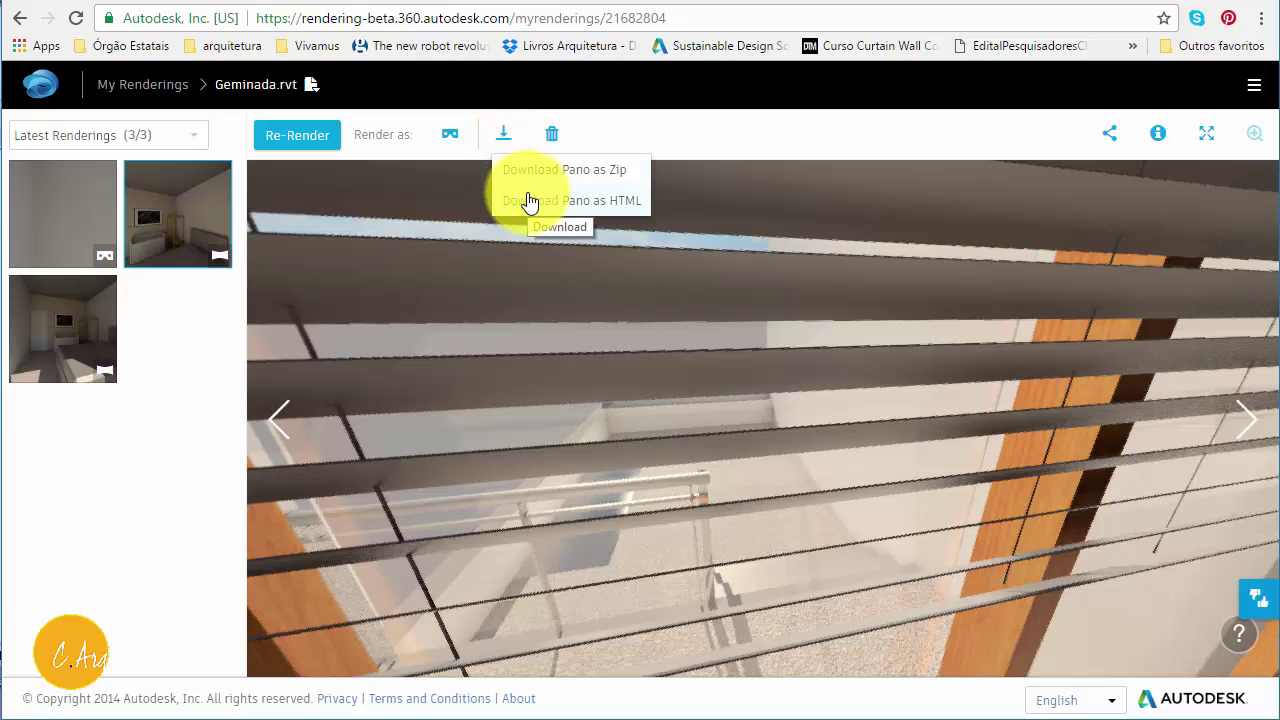
pyautogui.click(554, 174)
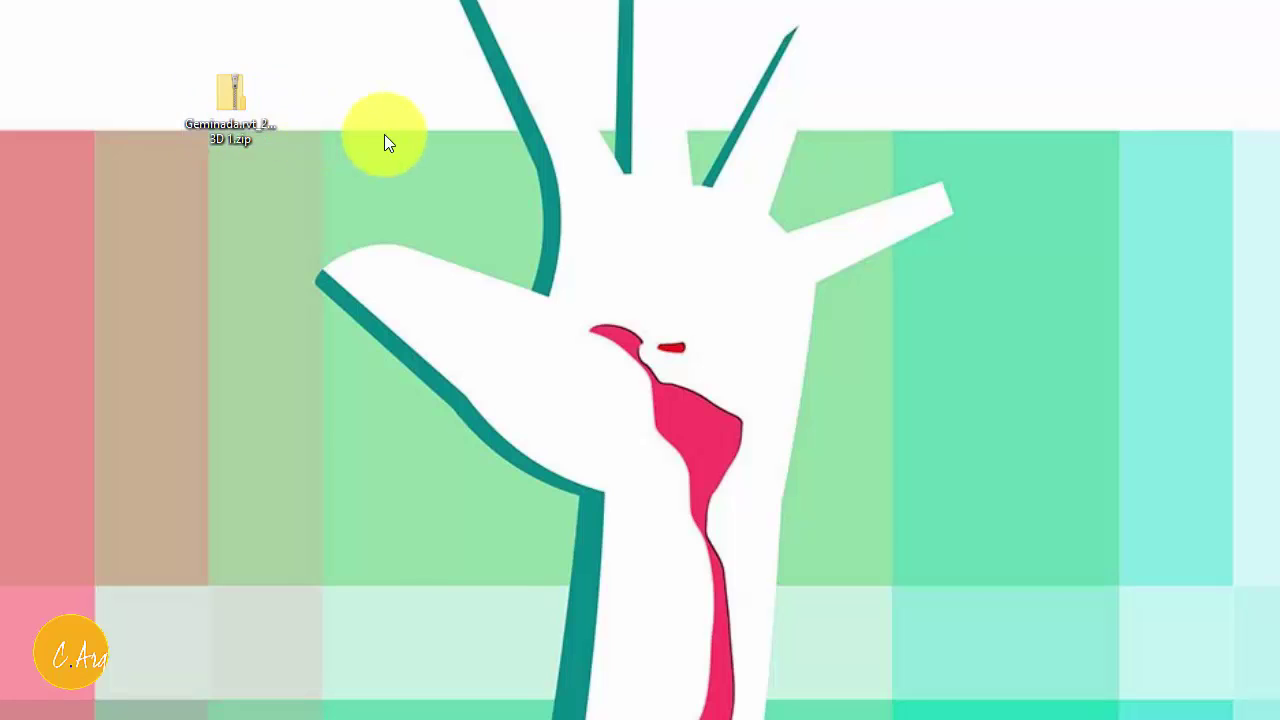
# Open the downloaded Geminada zip archive on the desktop and open its image.jpg in Photoshop
pyautogui.click(240, 102)
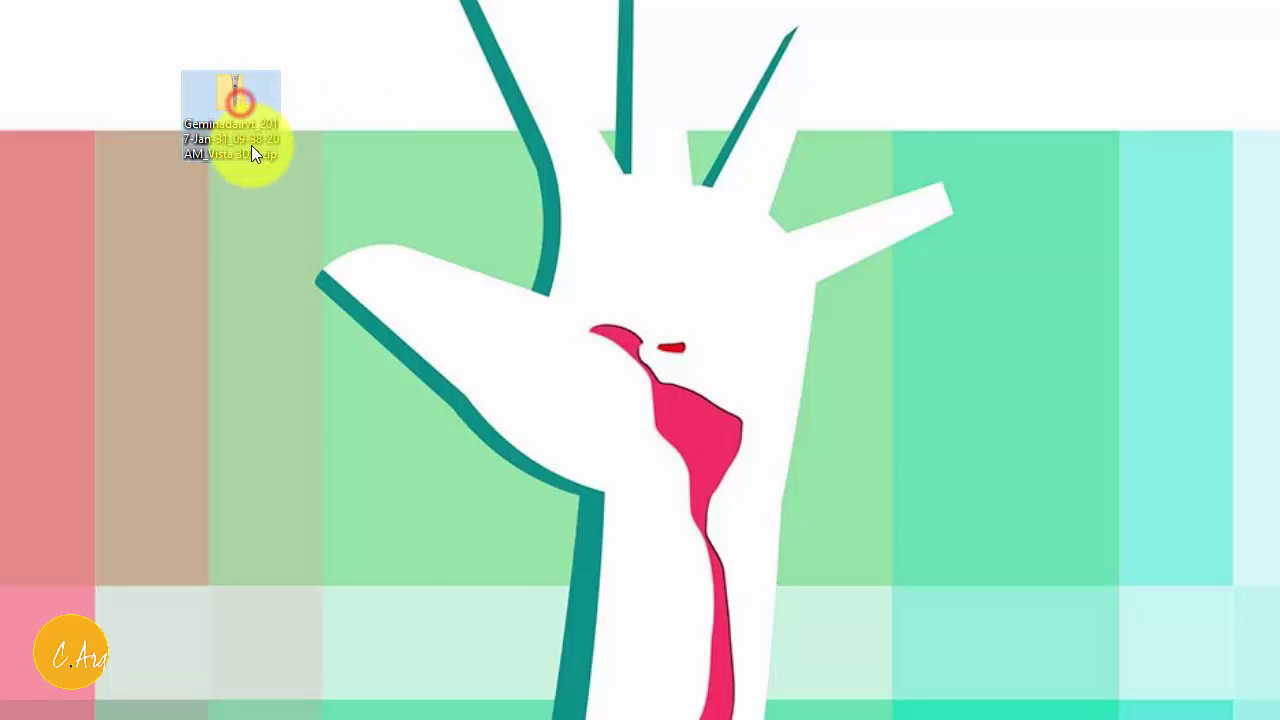
pyautogui.doubleClick(232, 94)
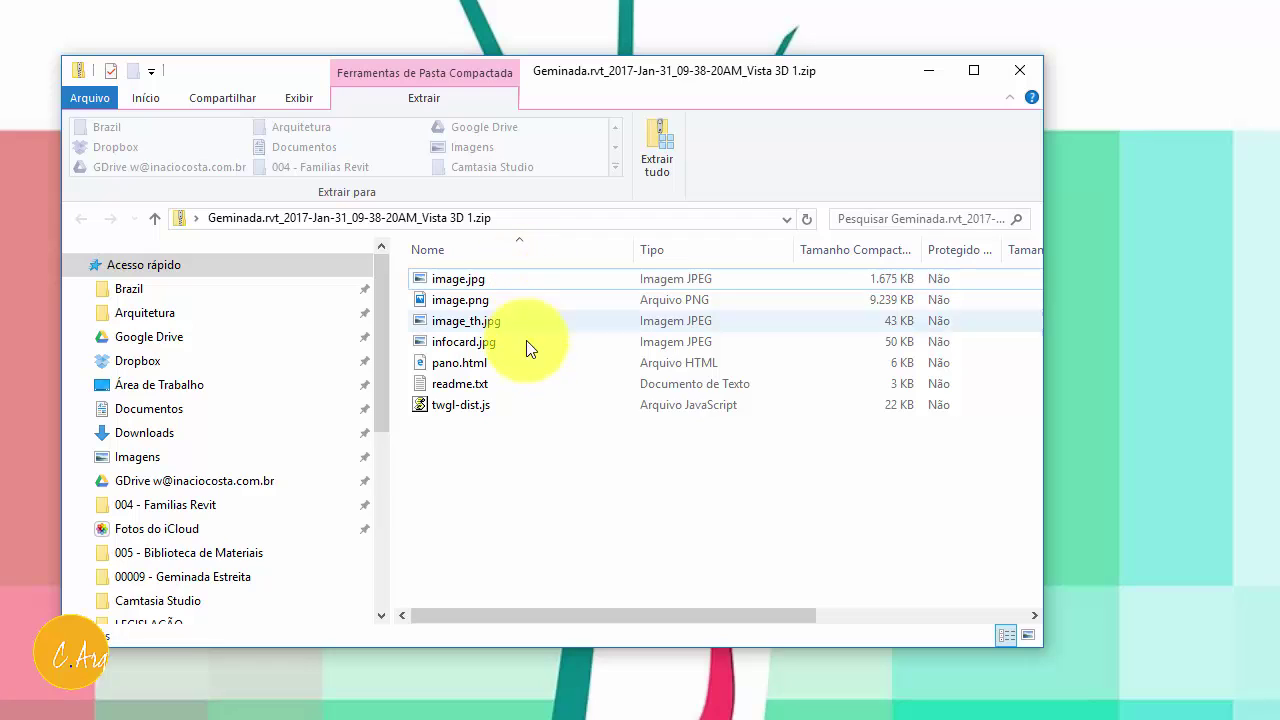
pyautogui.click(460, 281)
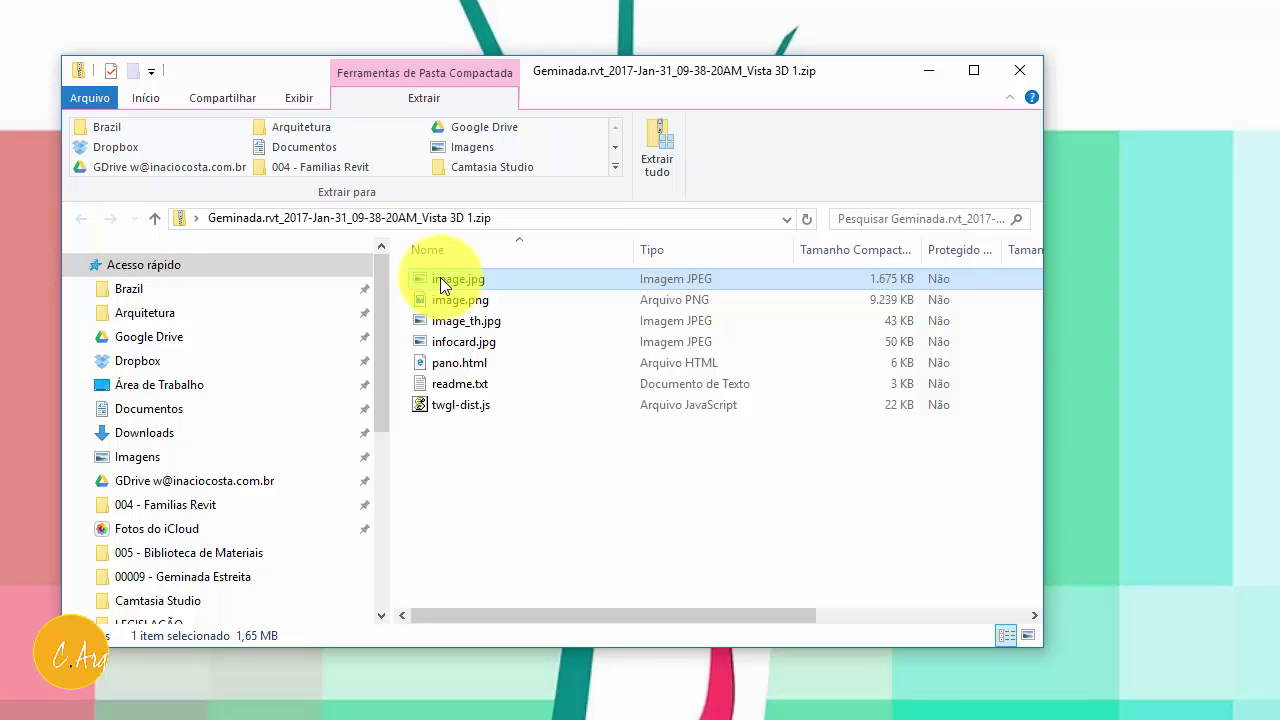
pyautogui.moveTo(440, 277); pyautogui.dragTo(1103, 273)
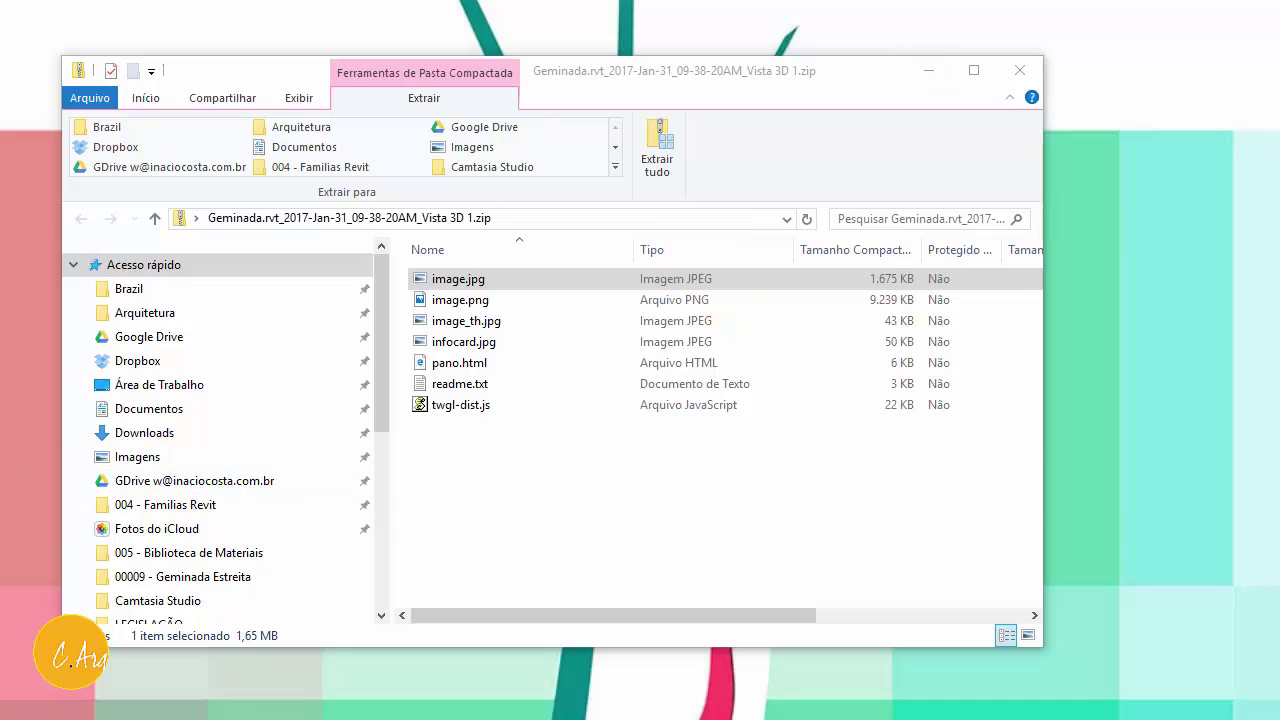
pyautogui.moveTo(458, 279); pyautogui.dragTo(338, 224)
pyautogui.click(920, 72)
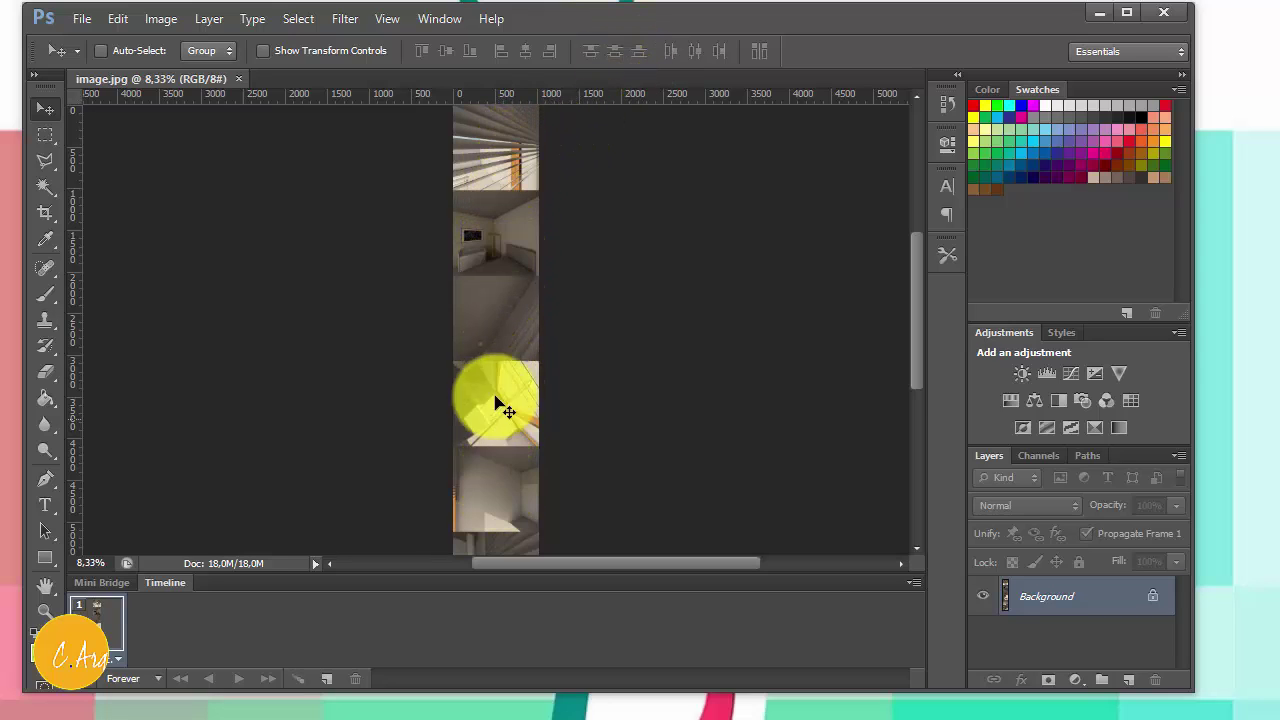
# Create a new blank document of 1024 x 1024 pixels at 72 pixels/inch in RGB Color with white background
pyautogui.moveTo(917, 298)
pyautogui.mouseDown()
pyautogui.moveTo(918, 233)
pyautogui.moveTo(910, 331)
pyautogui.moveTo(905, 301)
pyautogui.mouseUp()
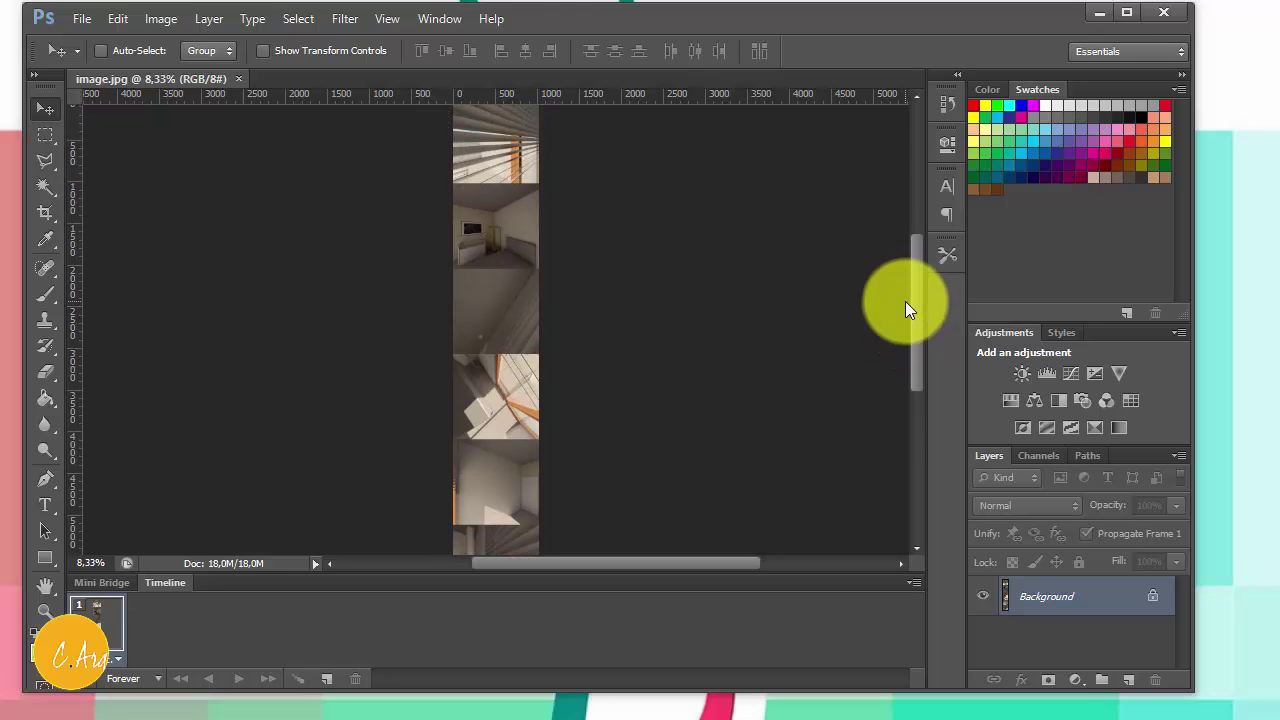
pyautogui.click(82, 19)
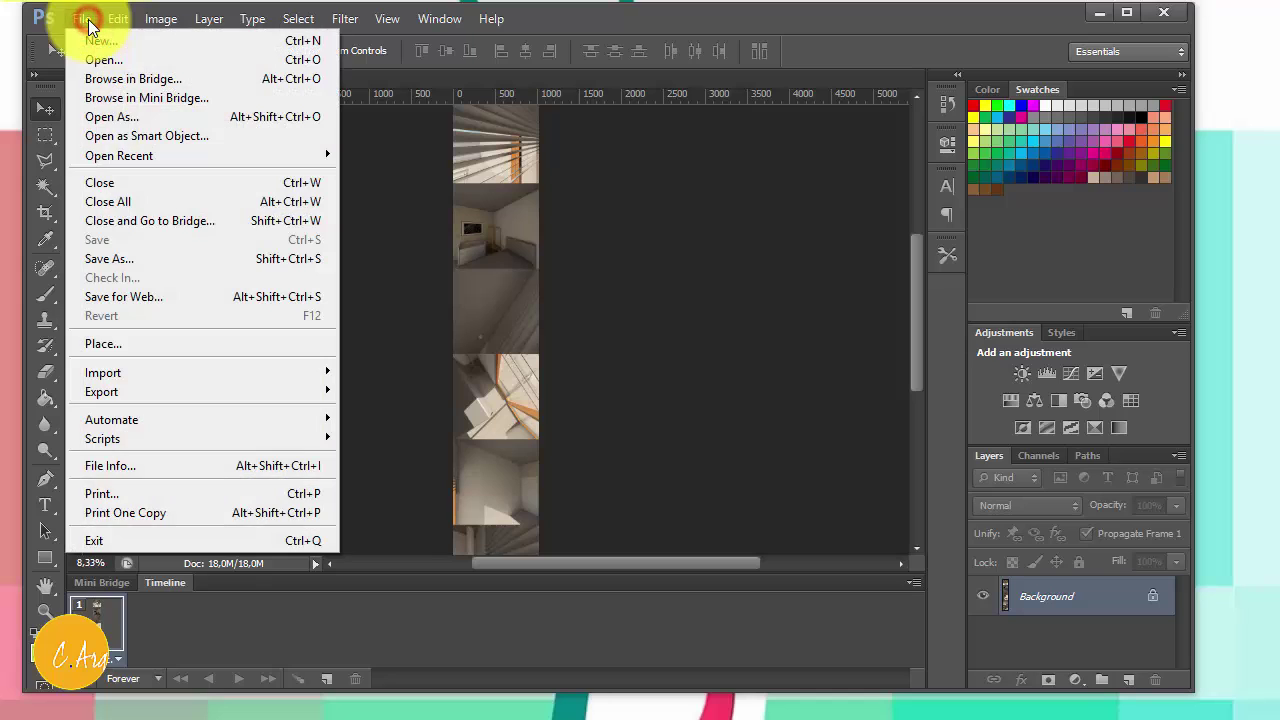
pyautogui.press('Escape')
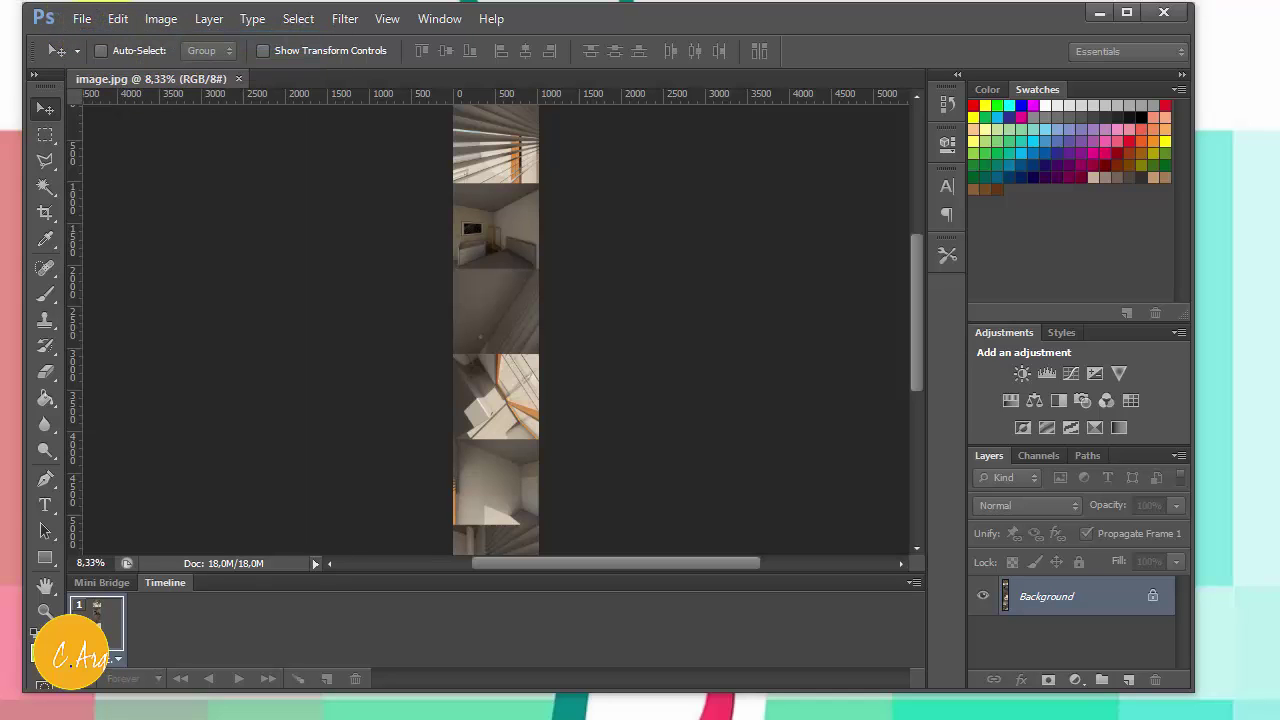
pyautogui.hotkey('ctrl', 'n')
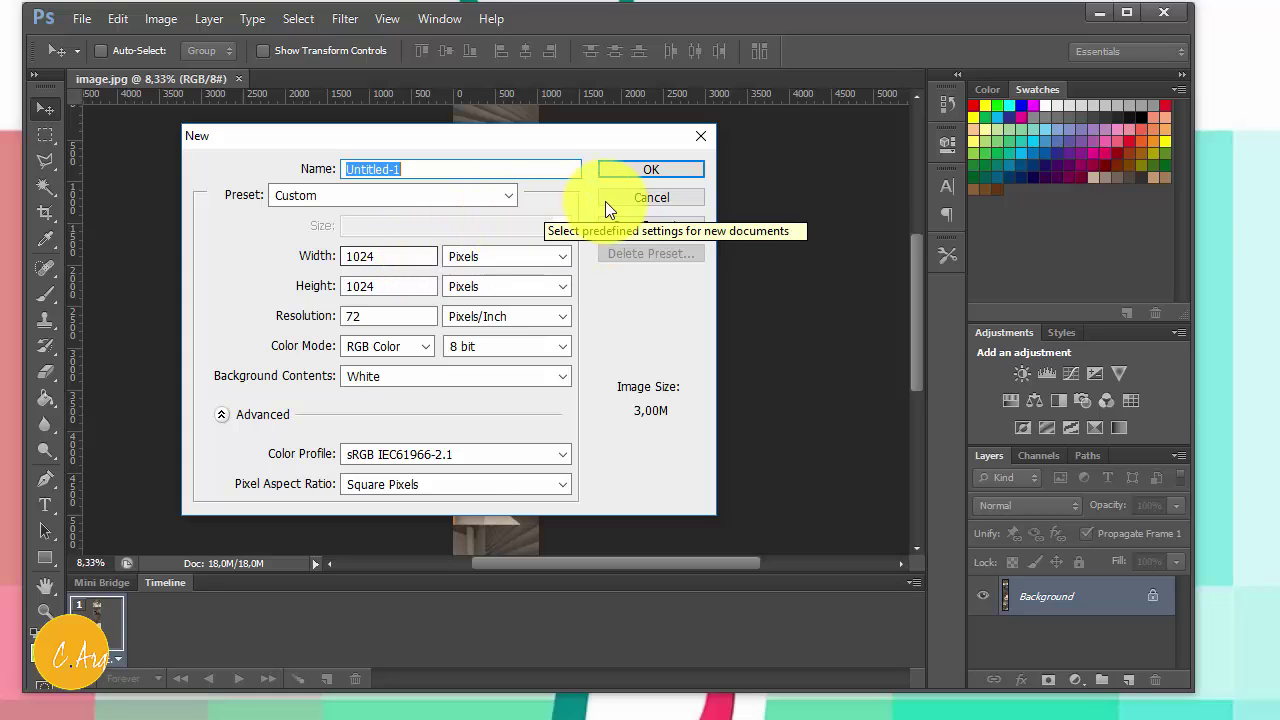
pyautogui.click(643, 169)
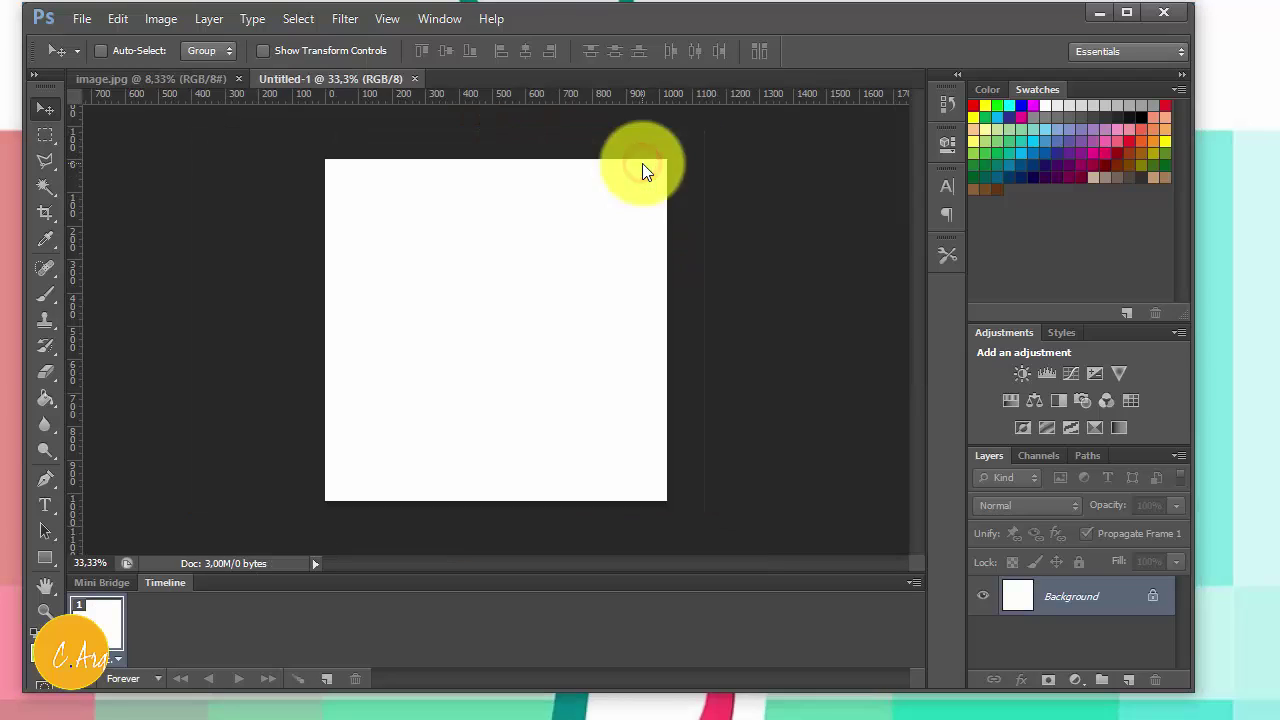
# Copy the cubemap strip from image.jpg into the new document so the window-blinds face at its upper end fills the canvas
pyautogui.click(150, 78)
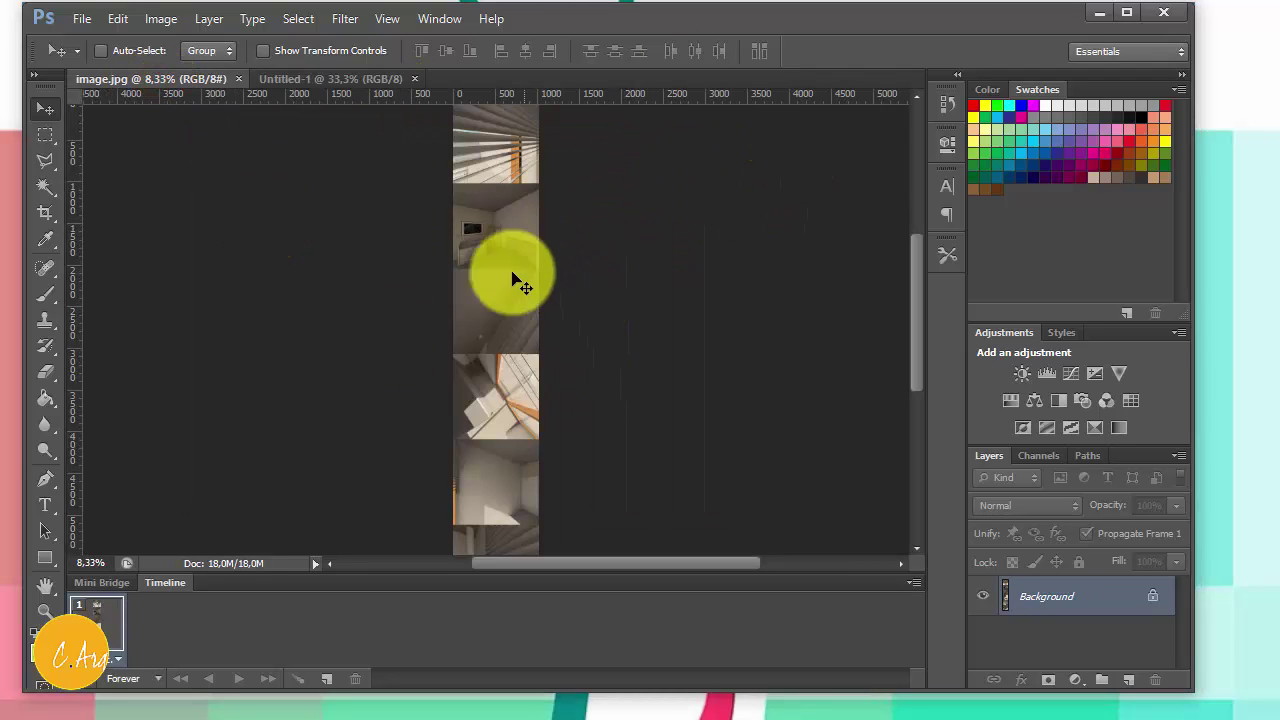
pyautogui.moveTo(340, 84); pyautogui.dragTo(534, 320)
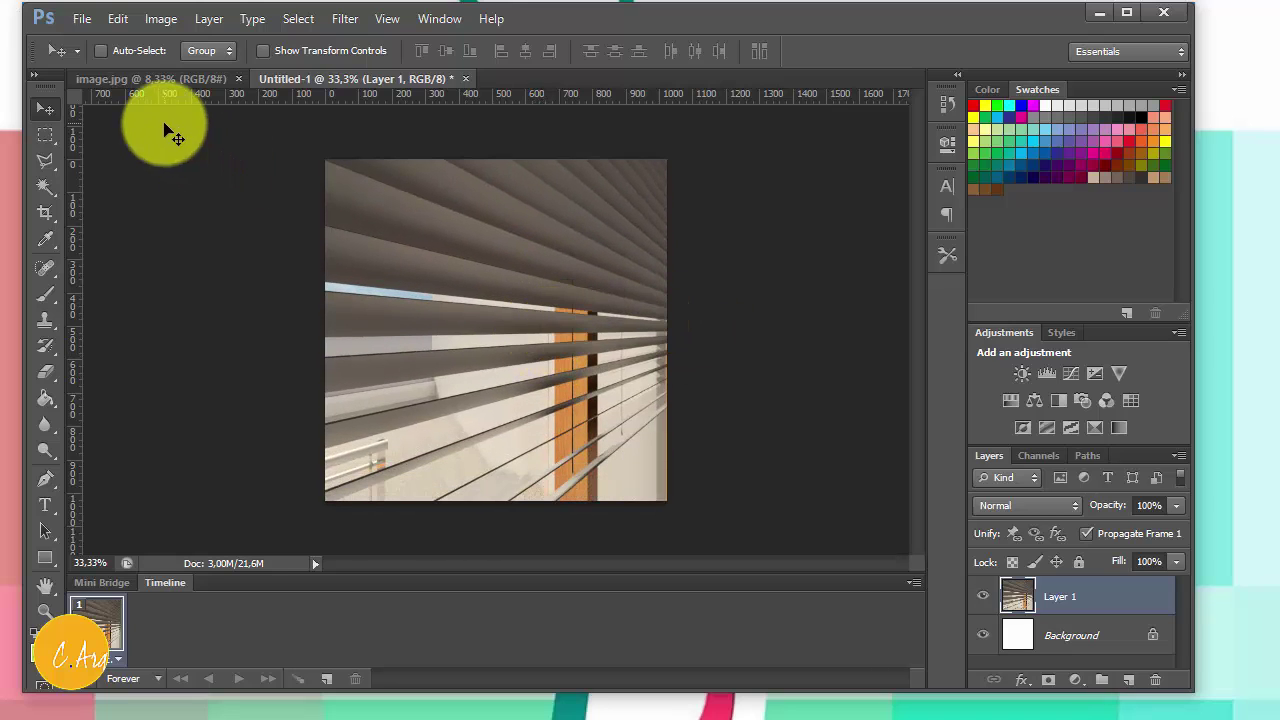
# Save the window-blinds face as a JPEG copy named 360_01.jpg on the desktop (Área de Trabalho)
pyautogui.click(82, 18)
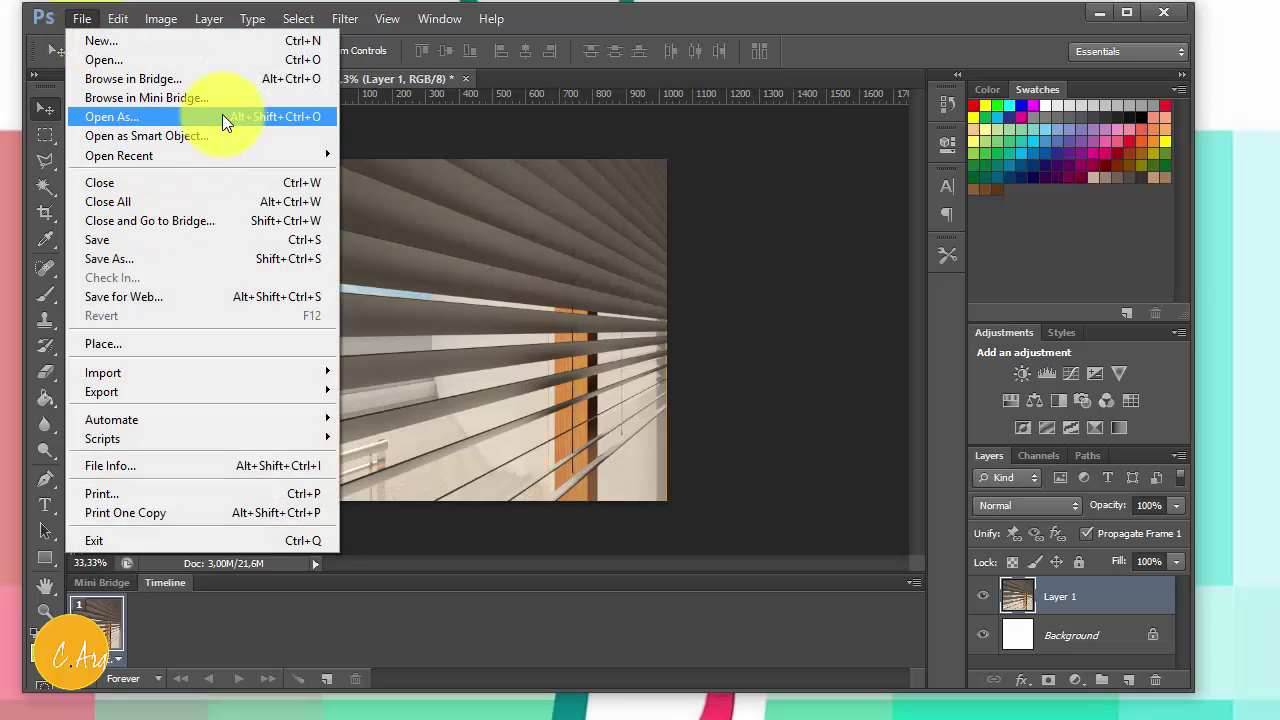
pyautogui.click(231, 260)
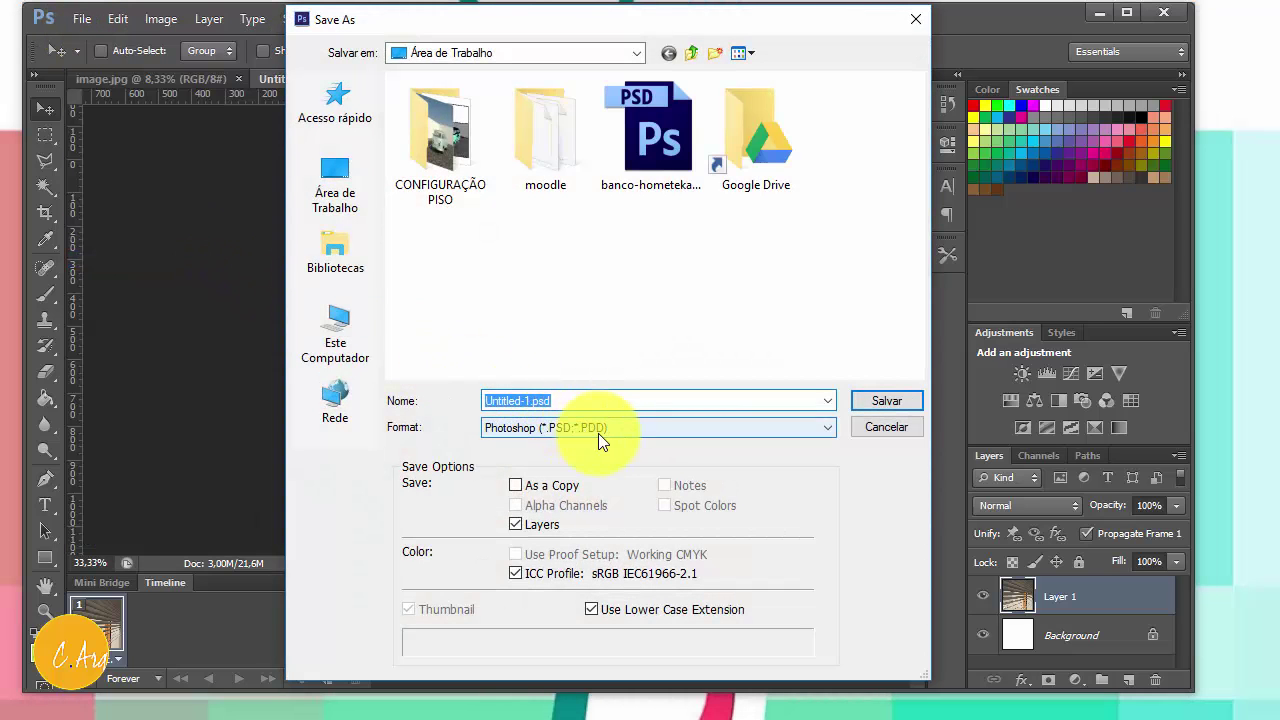
pyautogui.click(603, 430)
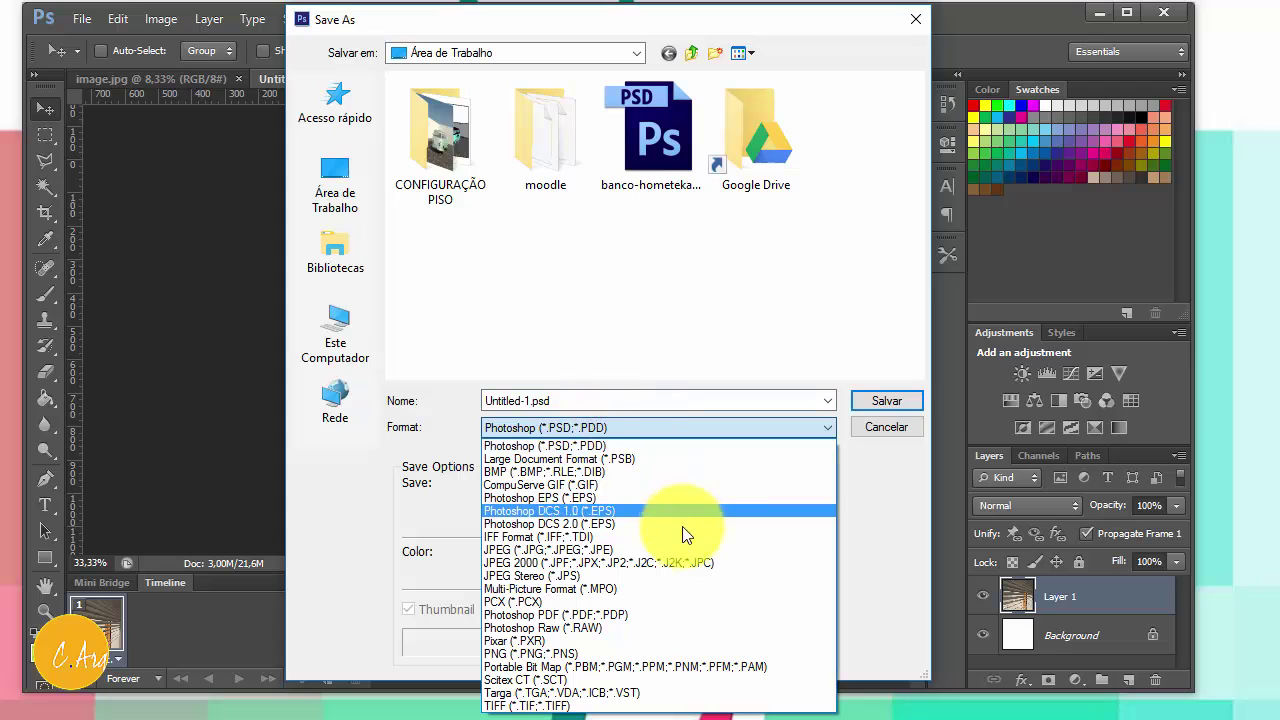
pyautogui.click(697, 552)
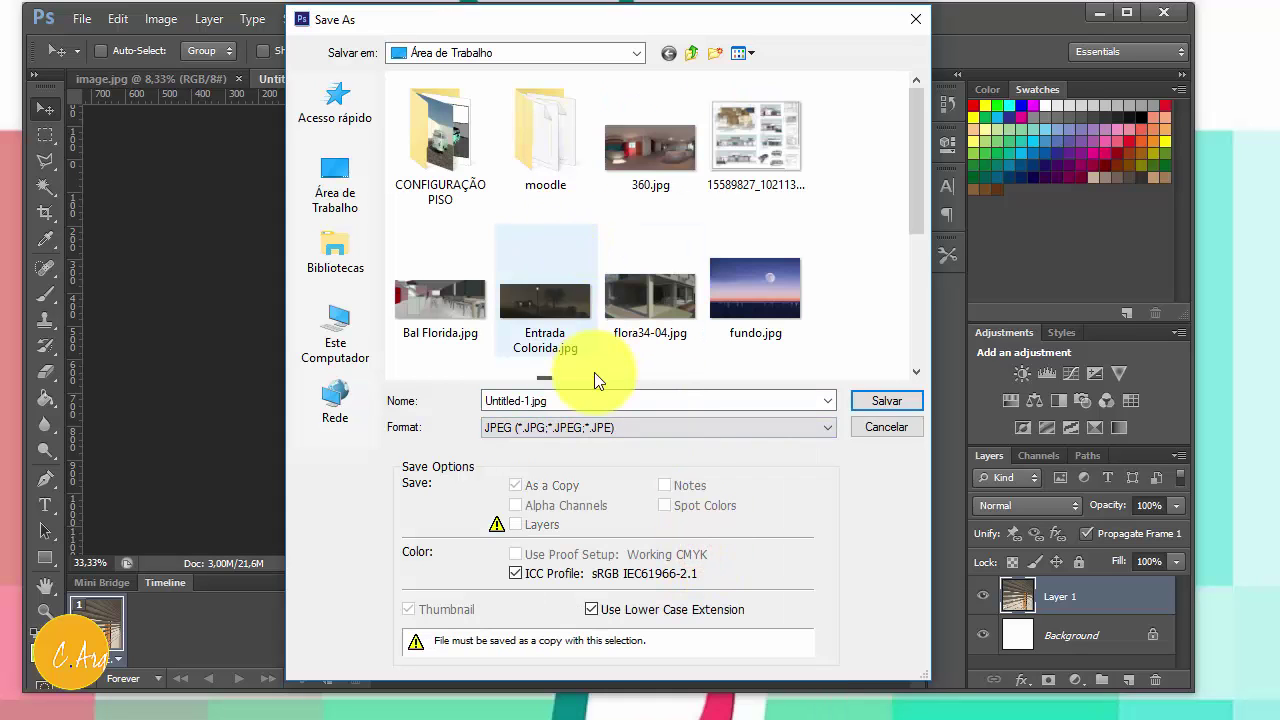
pyautogui.click(560, 400)
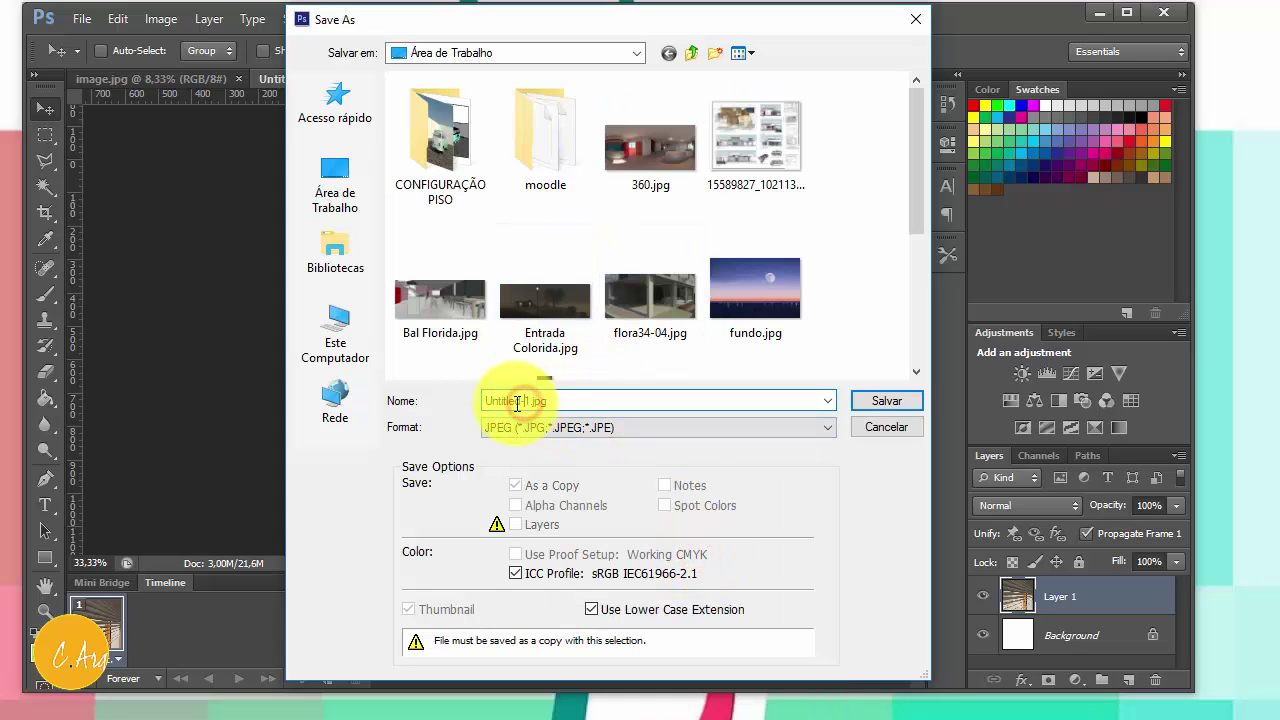
pyautogui.moveTo(517, 402); pyautogui.dragTo(477, 403)
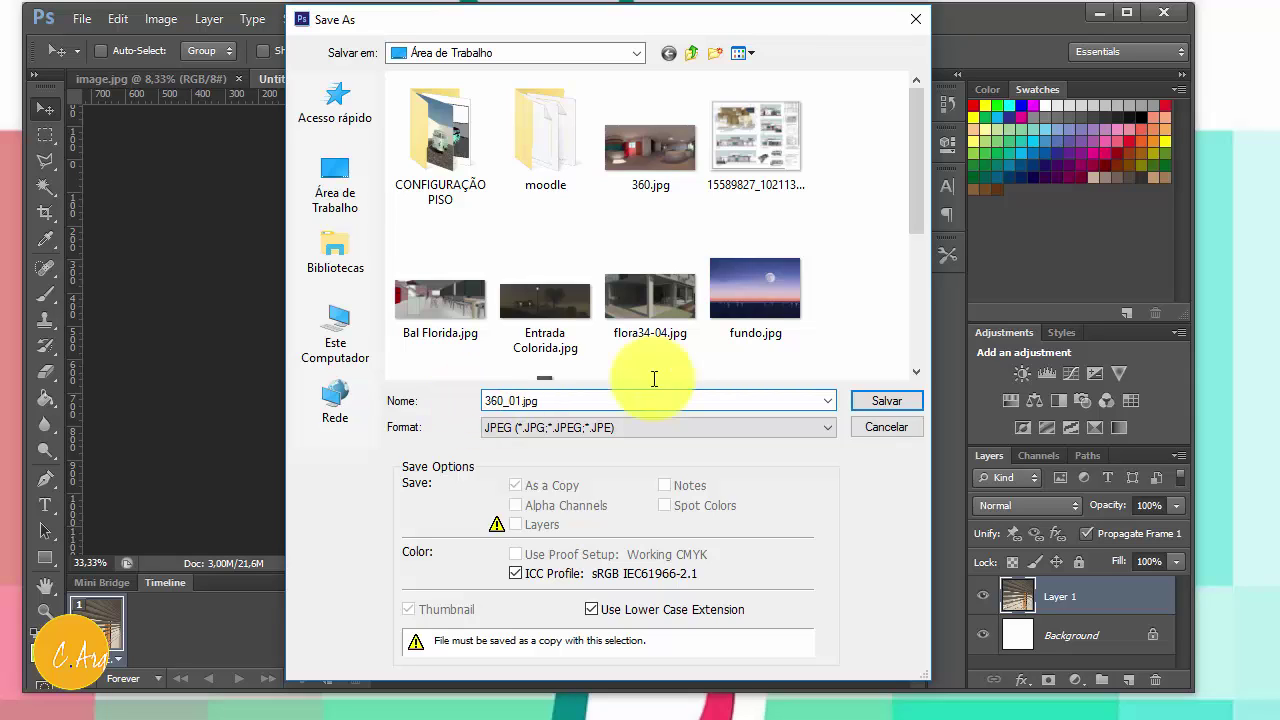
pyautogui.click(882, 403)
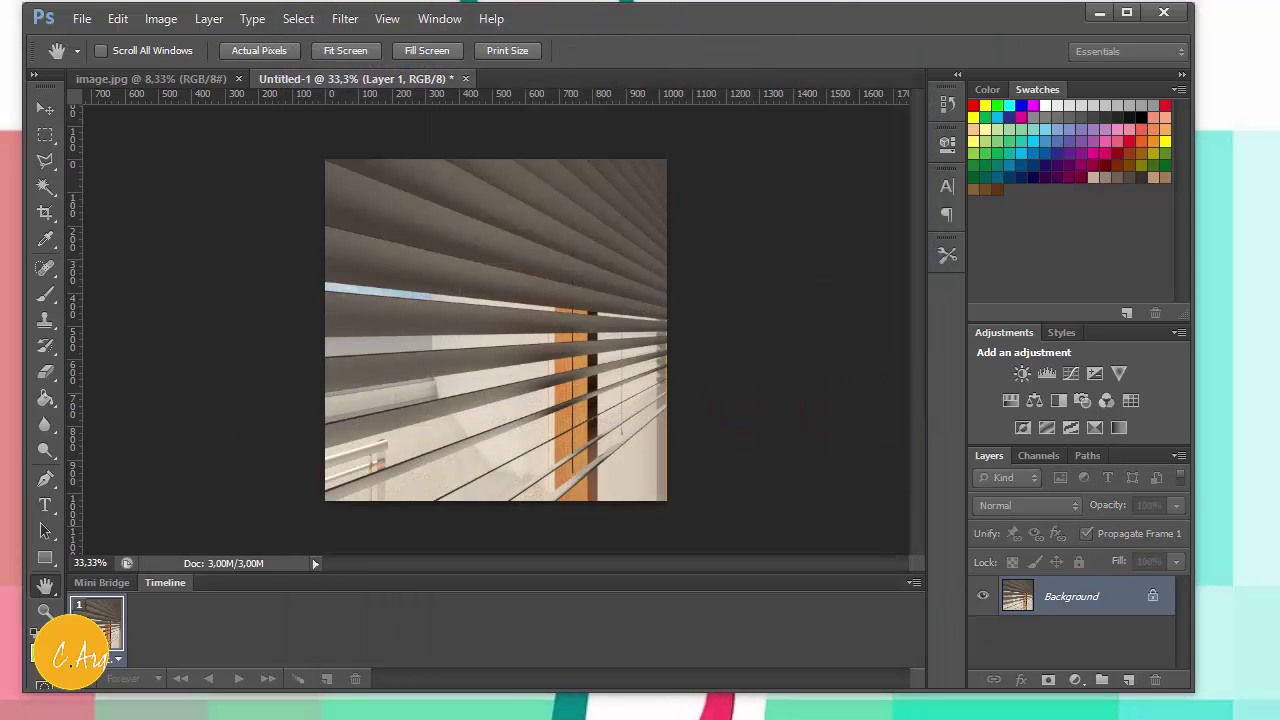
pyautogui.click(528, 168)
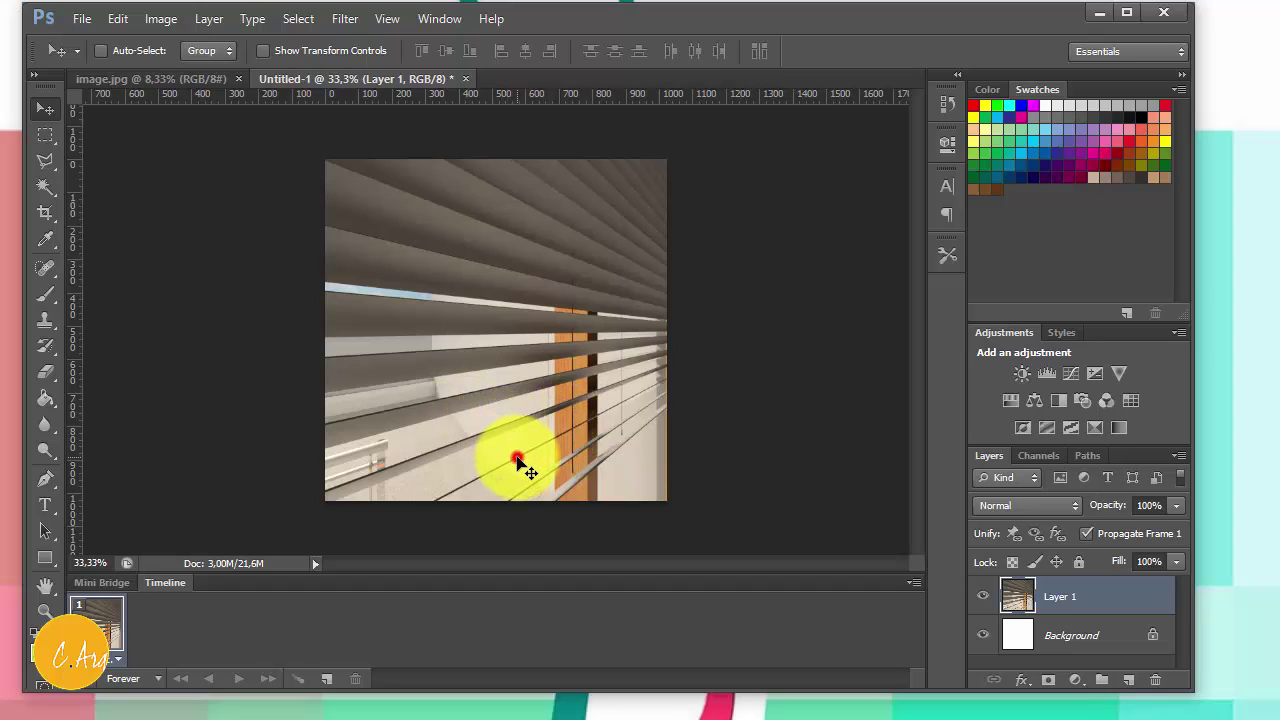
# Move the cubemap strip up until the bed-corner face fills the canvas, and save it as the JPEG 360_02.jpg on the desktop
pyautogui.moveTo(517, 458); pyautogui.dragTo(512, 162)
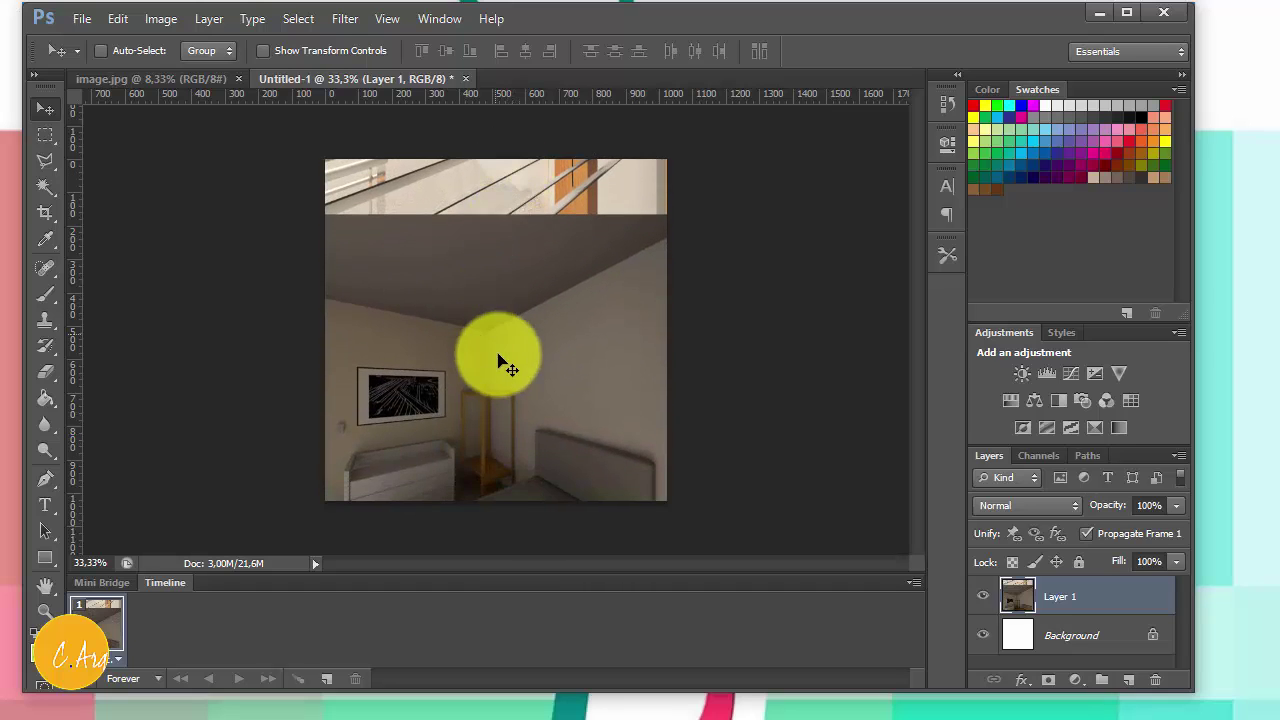
pyautogui.moveTo(498, 354); pyautogui.dragTo(497, 309)
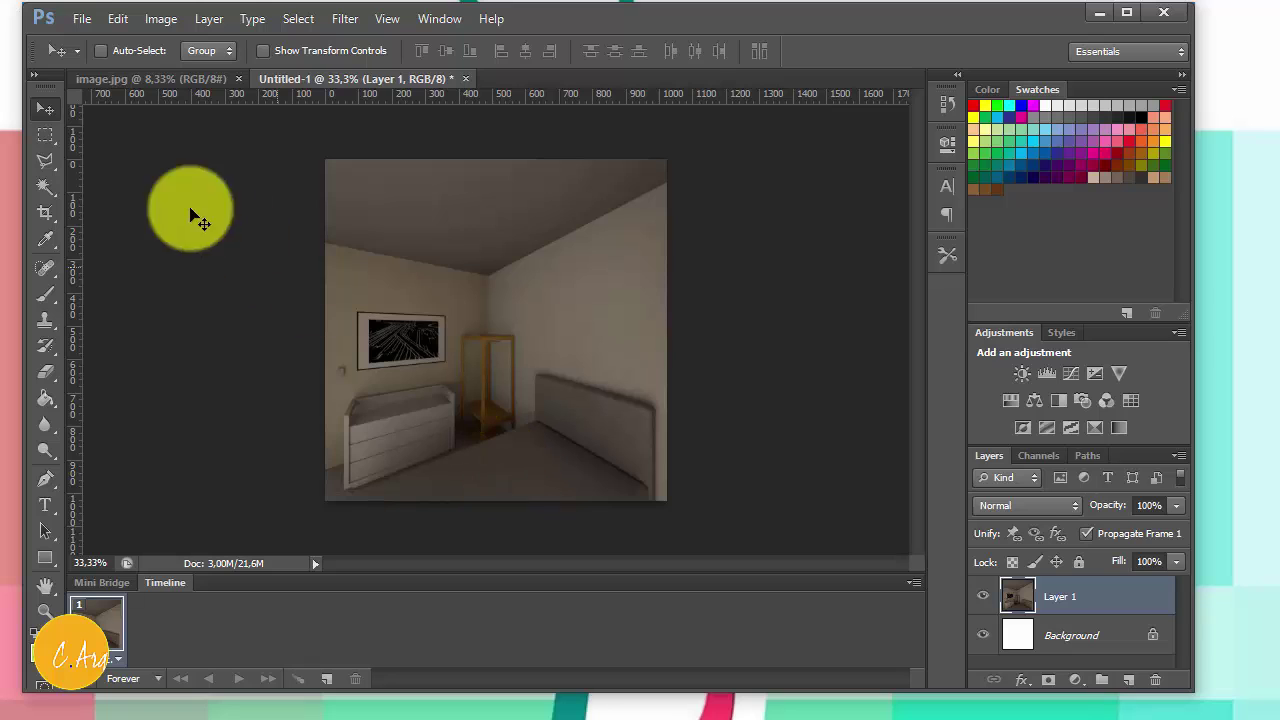
pyautogui.click(82, 18)
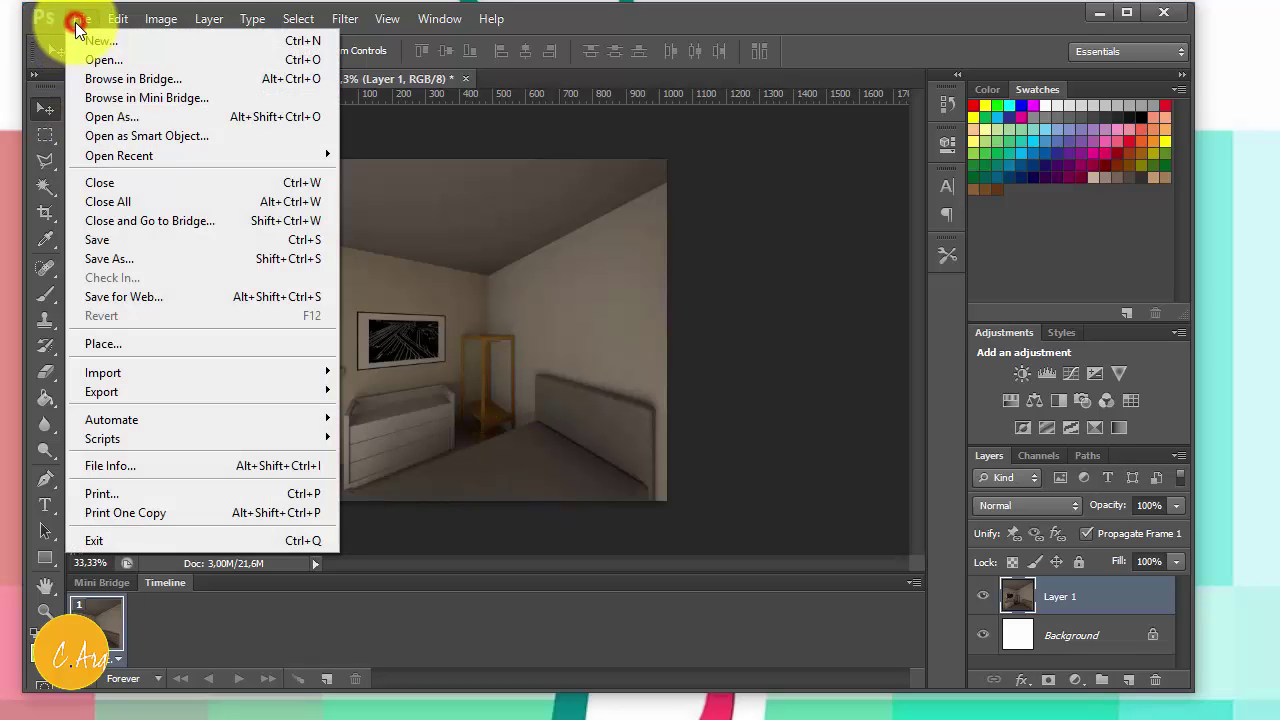
pyautogui.click(200, 260)
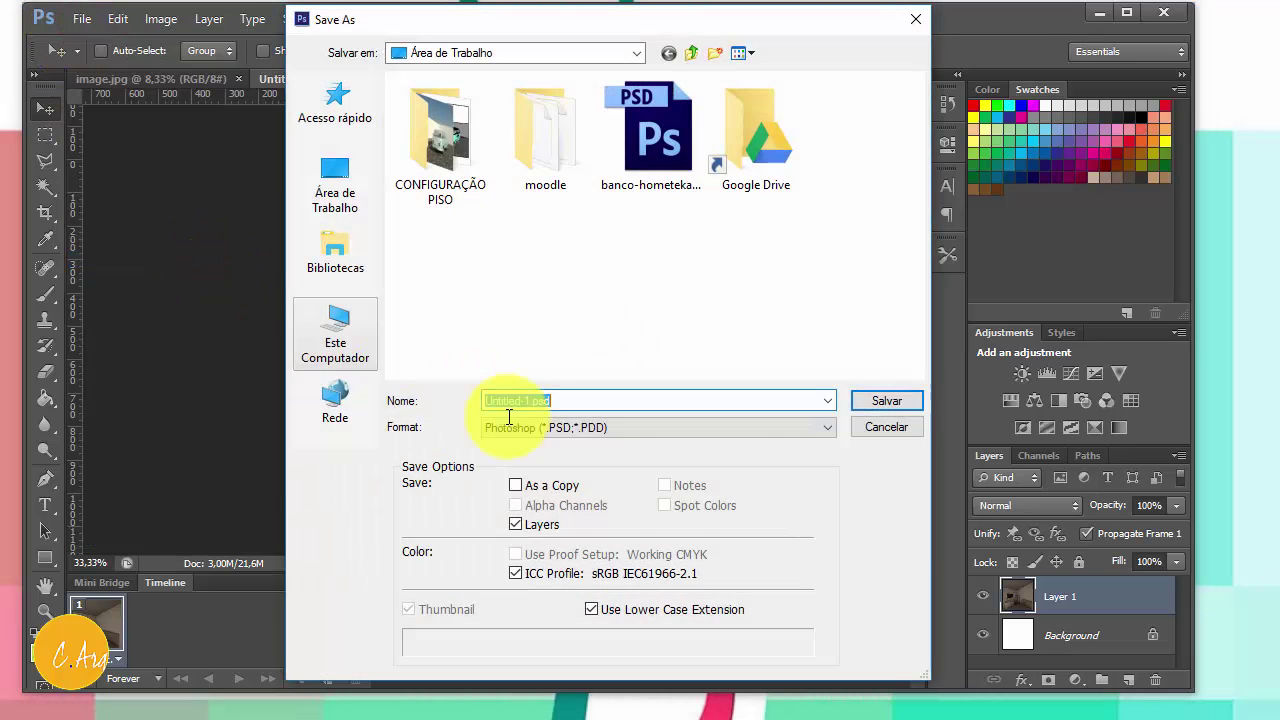
pyautogui.click(719, 427)
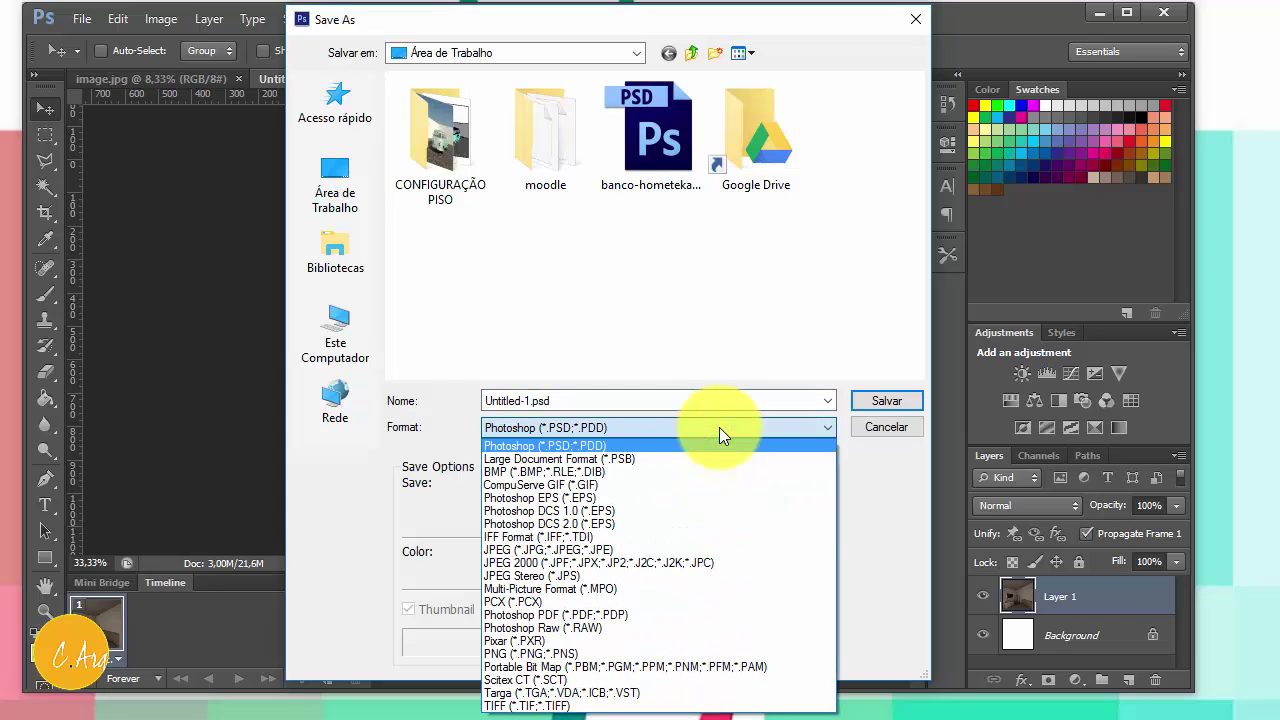
pyautogui.click(694, 549)
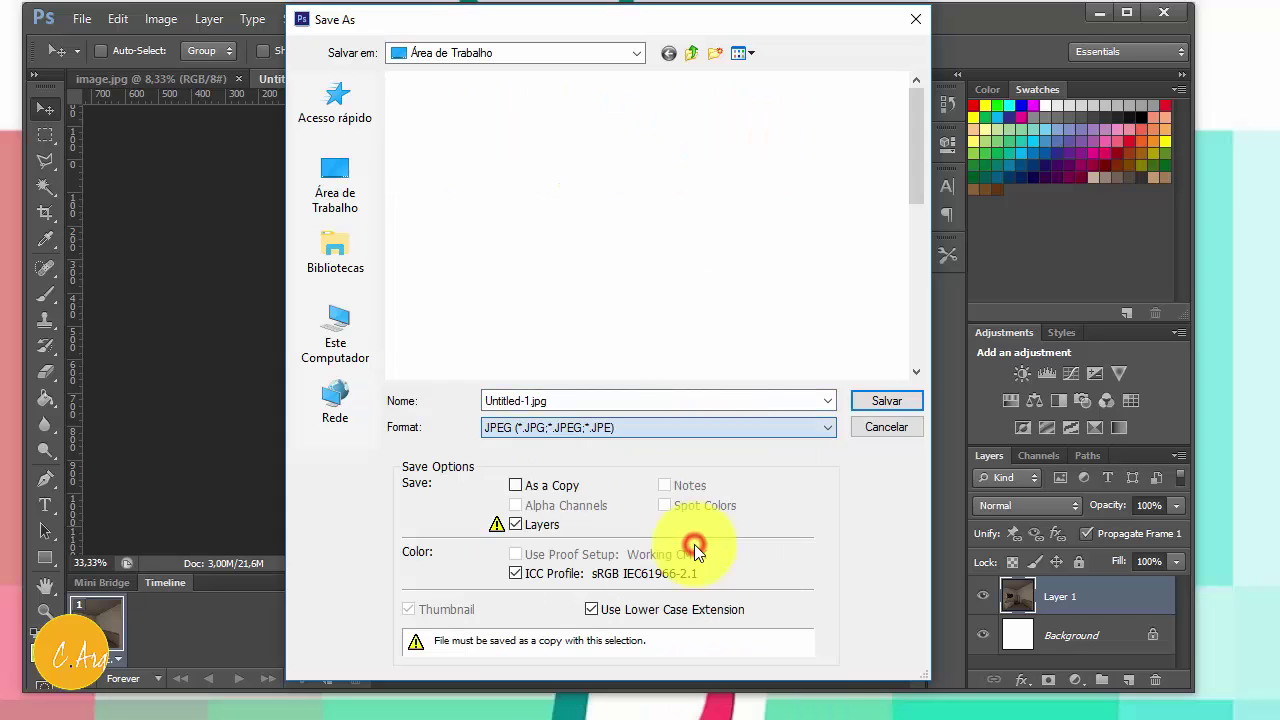
pyautogui.moveTo(525, 401); pyautogui.dragTo(470, 400)
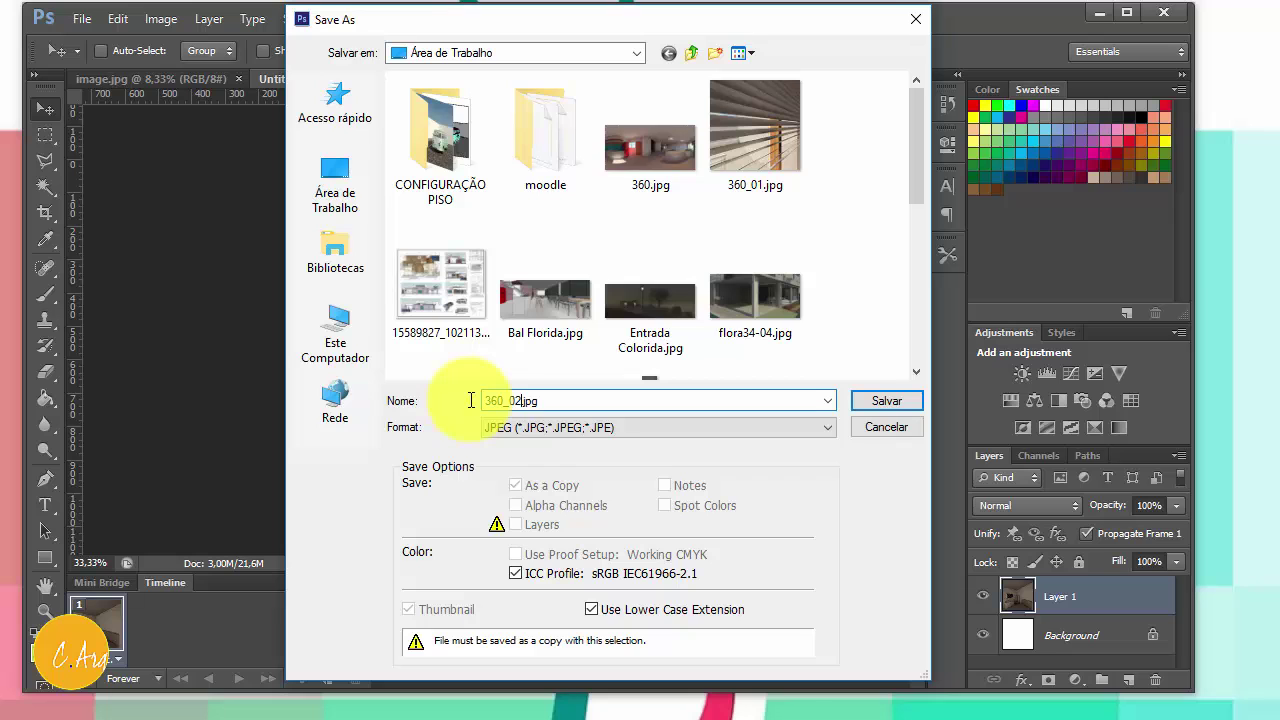
pyautogui.press('Return')
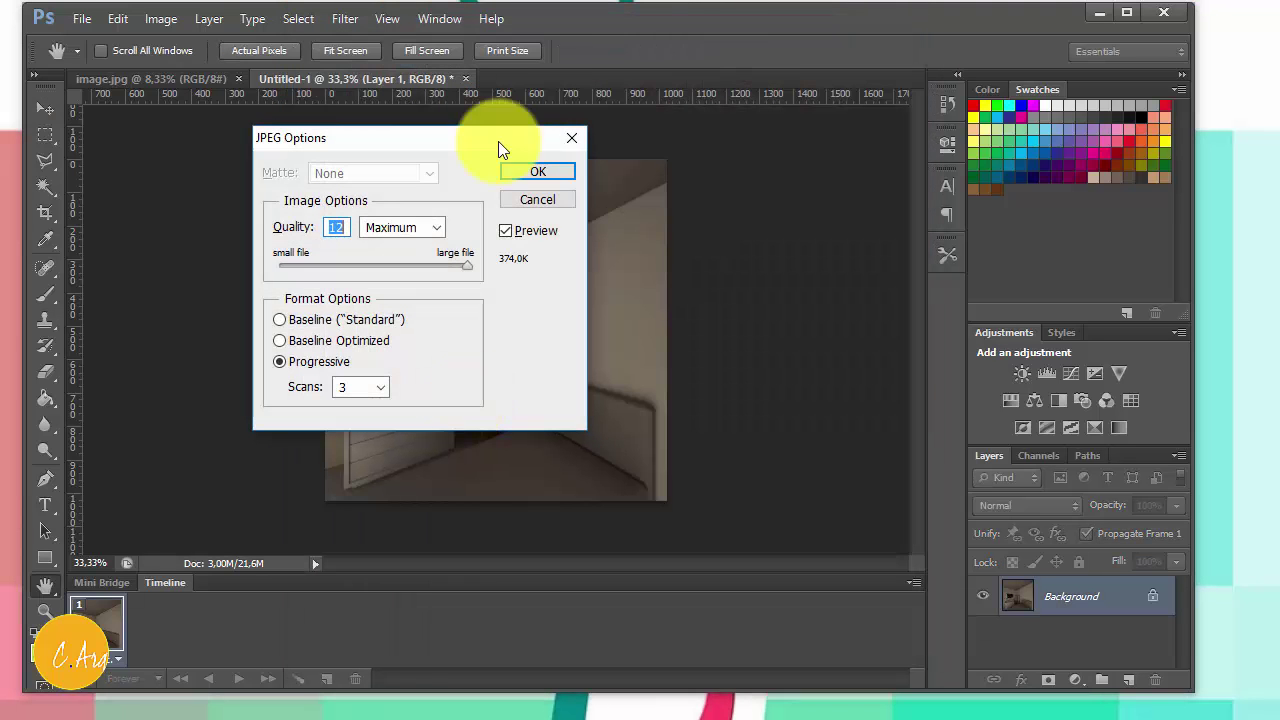
pyautogui.click(527, 172)
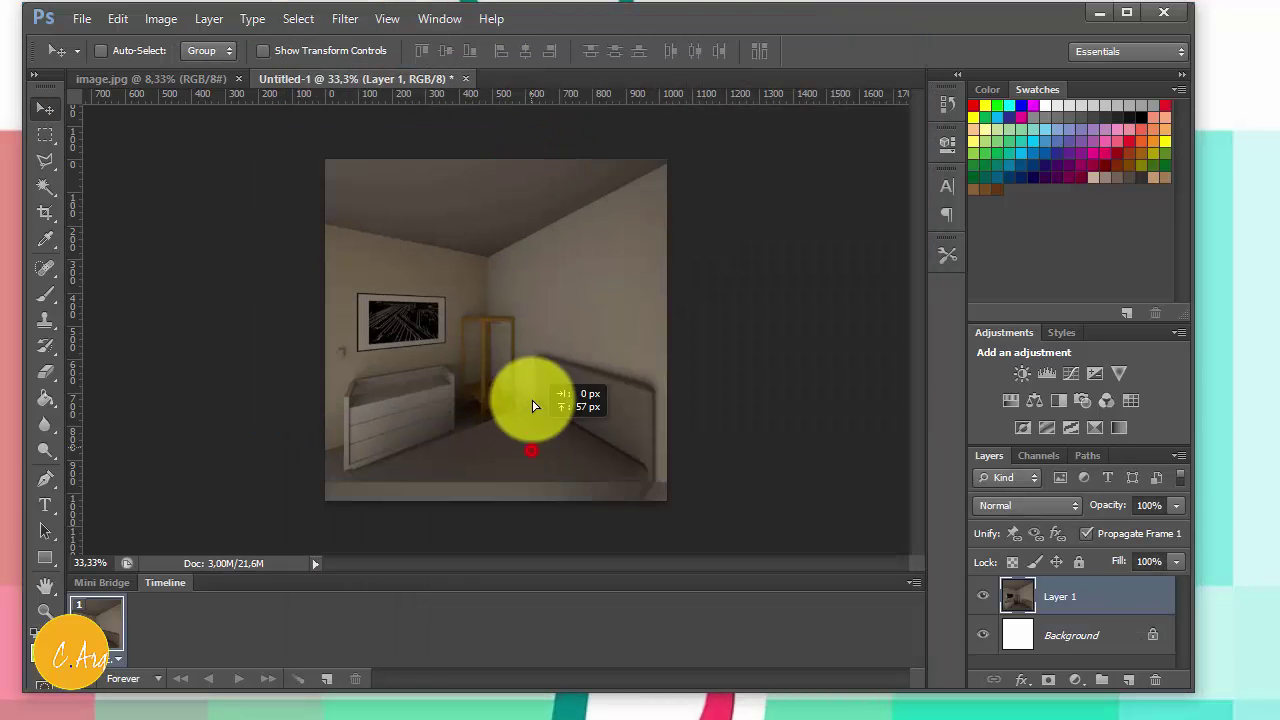
# Move the cubemap strip up until the ceiling face fills the canvas, and save it as the JPEG 360_03.jpg on the desktop
pyautogui.moveTo(541, 425)
pyautogui.mouseDown()
pyautogui.moveTo(532, 402)
pyautogui.moveTo(543, 429)
pyautogui.mouseUp()
pyautogui.moveTo(543, 293); pyautogui.dragTo(543, 272)
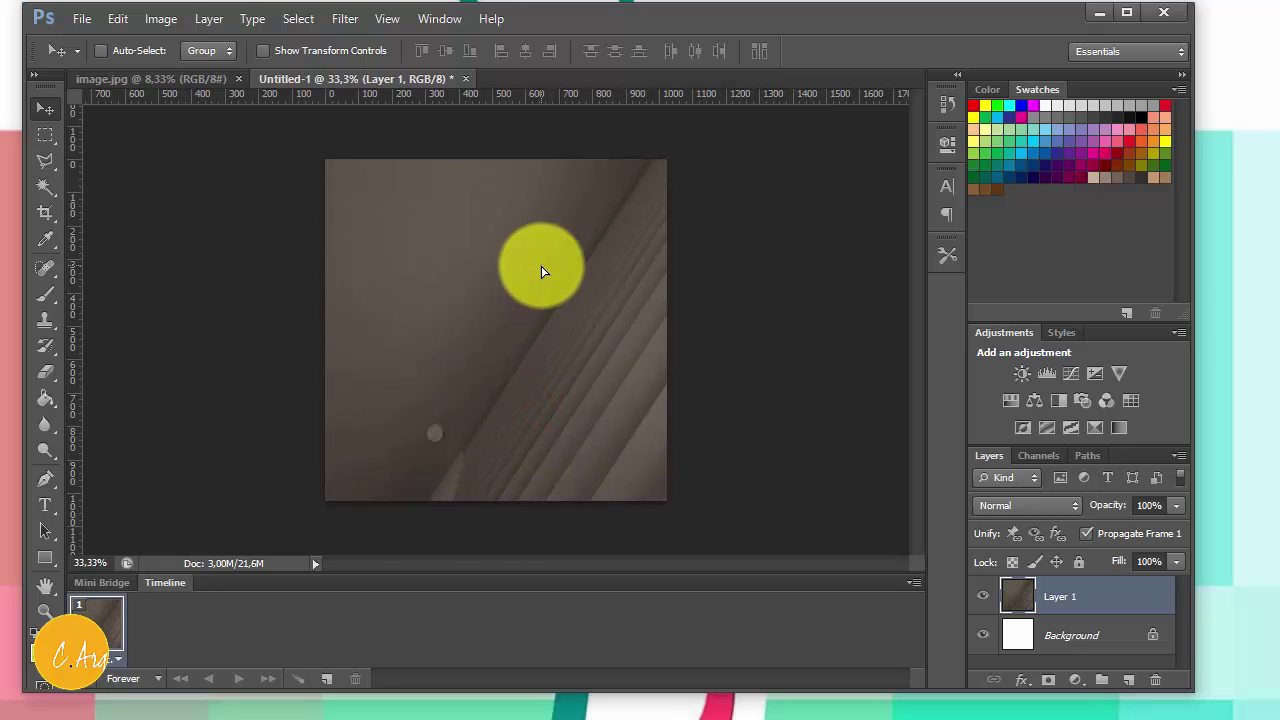
pyautogui.click(82, 19)
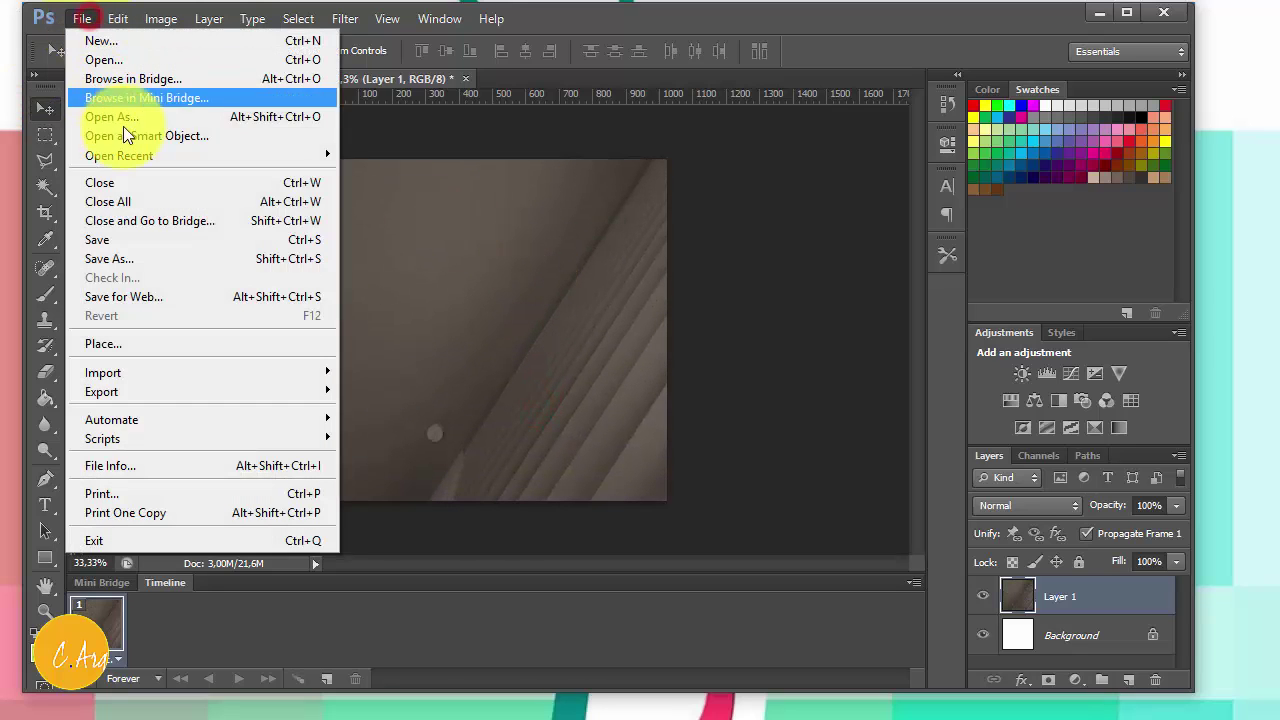
pyautogui.click(210, 259)
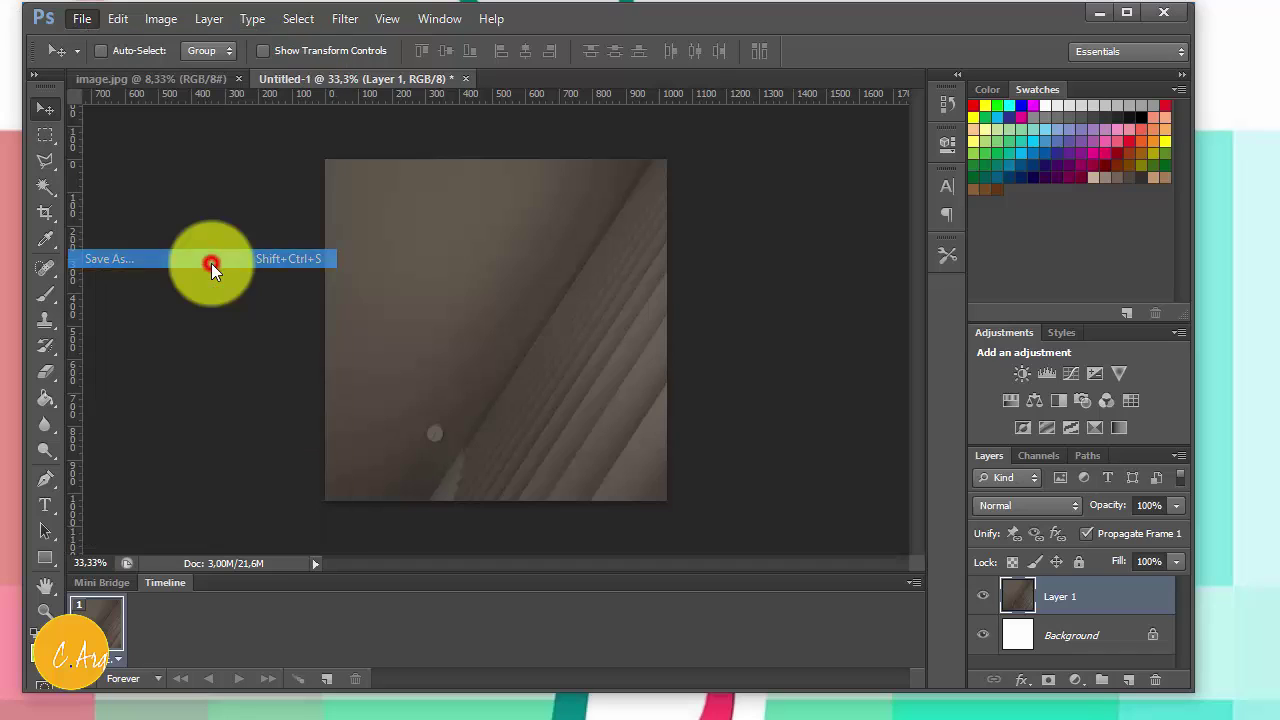
pyautogui.click(640, 430)
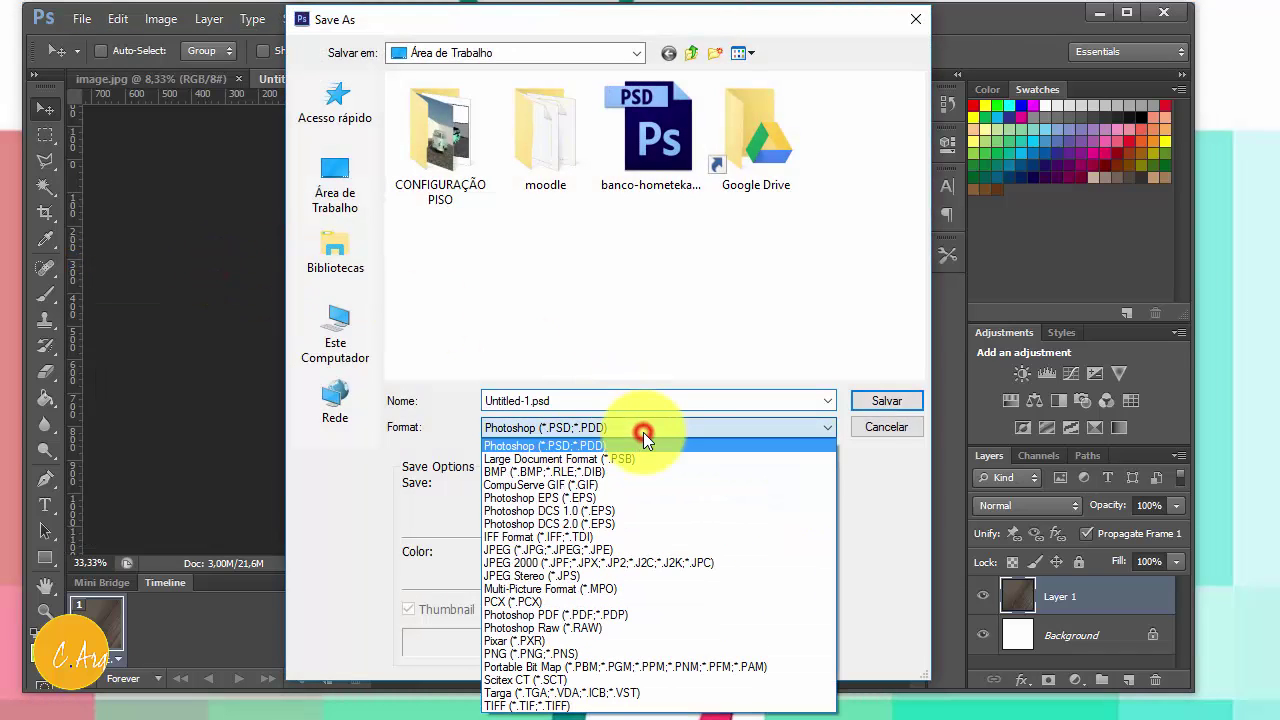
pyautogui.click(670, 549)
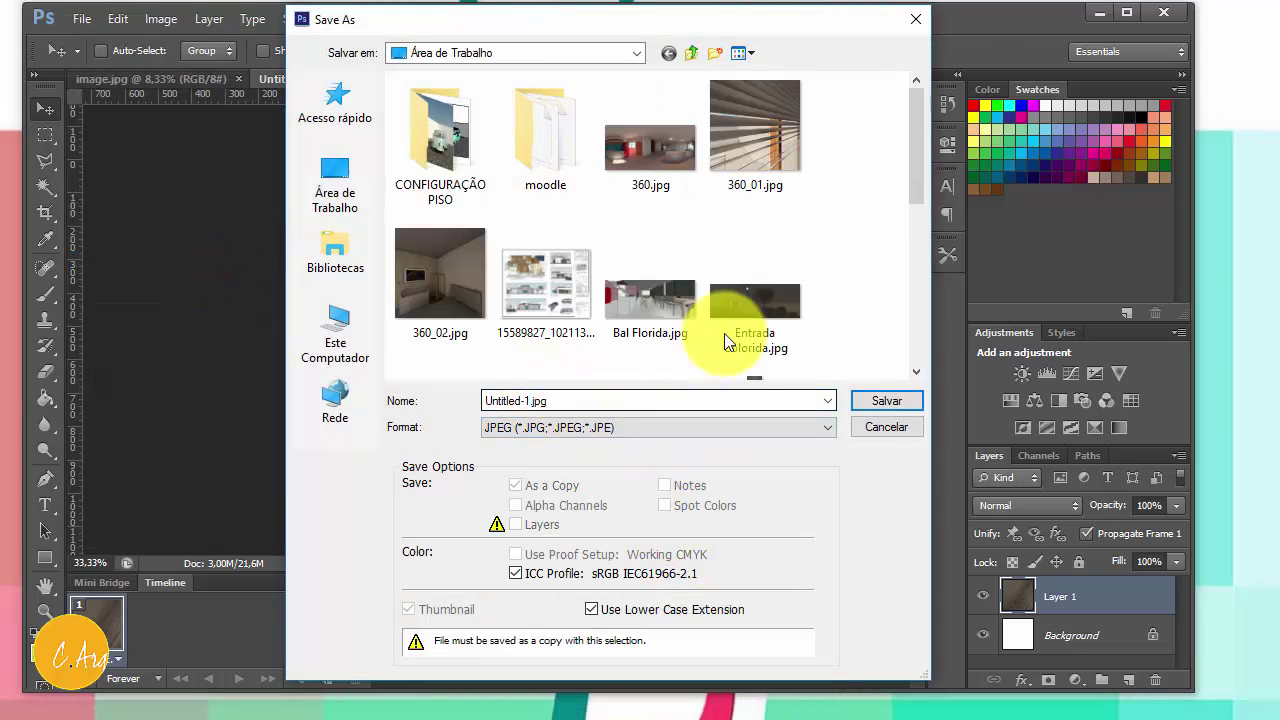
pyautogui.click(741, 116)
pyautogui.doubleClick(510, 400)
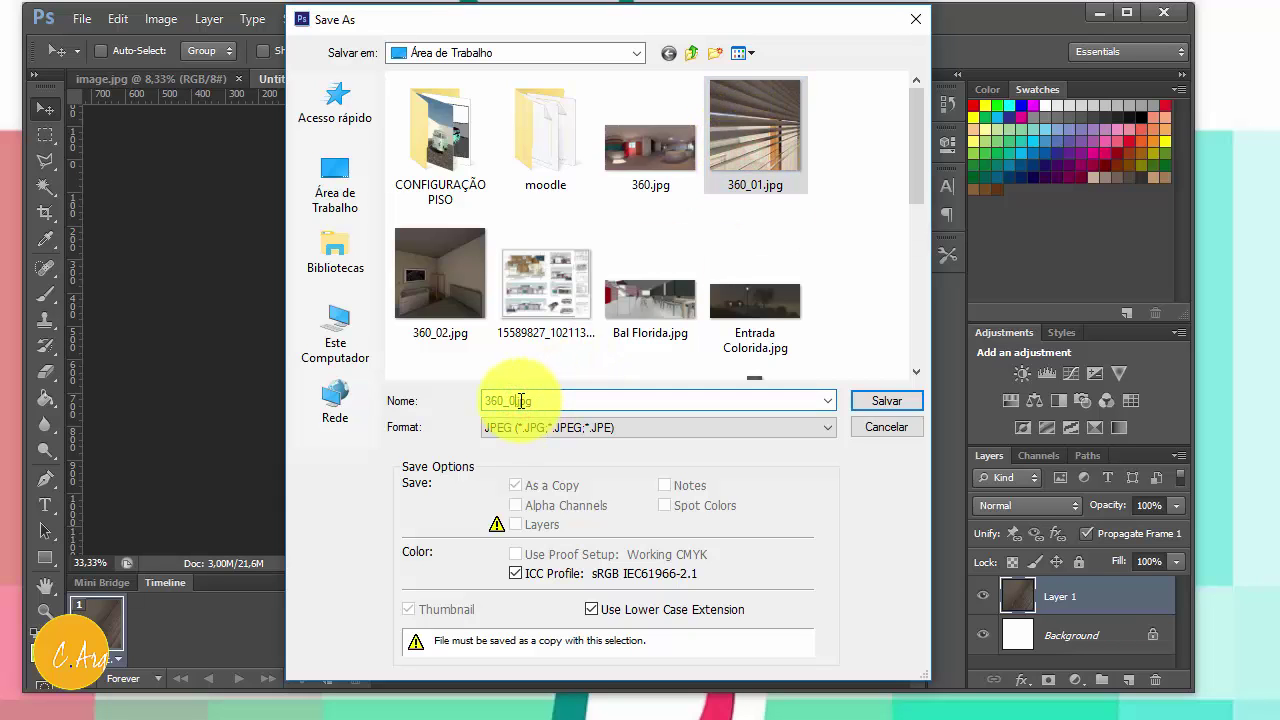
pyautogui.press('Return')
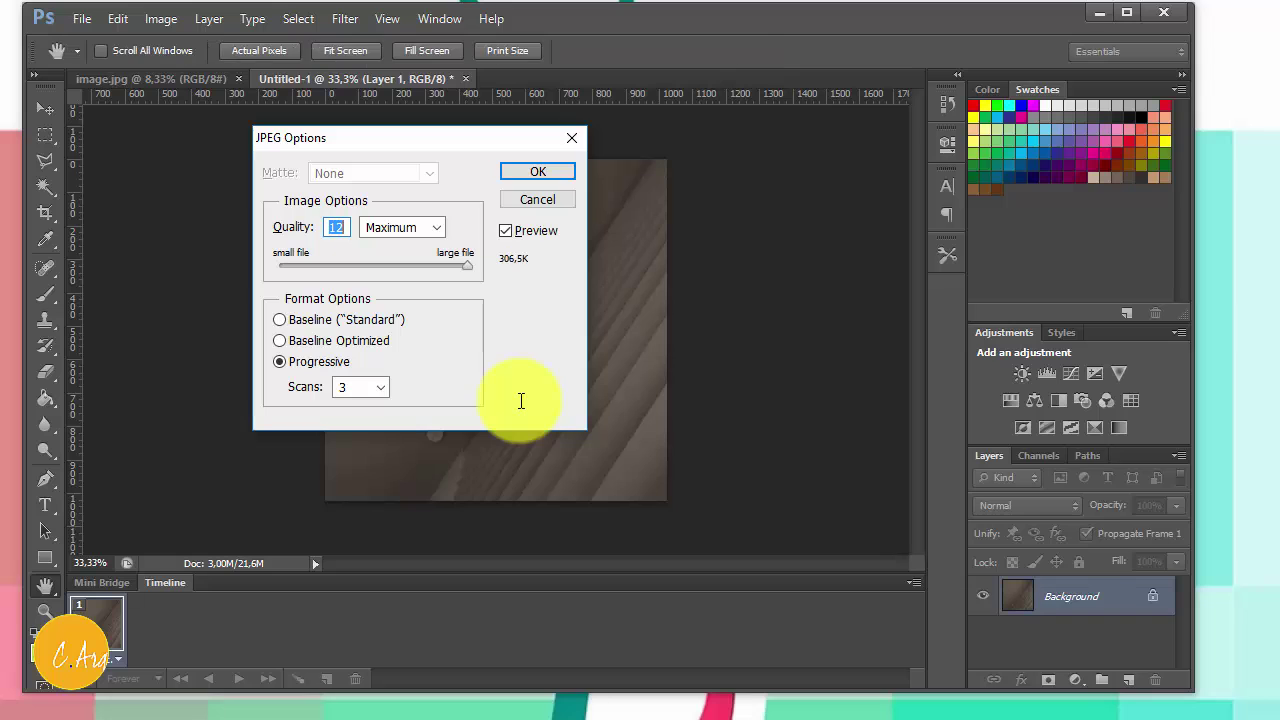
pyautogui.press('Return')
# Move the cubemap strip up until the floor face fills the canvas, and save it as the JPEG 360_04.jpg on the desktop
pyautogui.moveTo(543, 437); pyautogui.dragTo(535, 253)
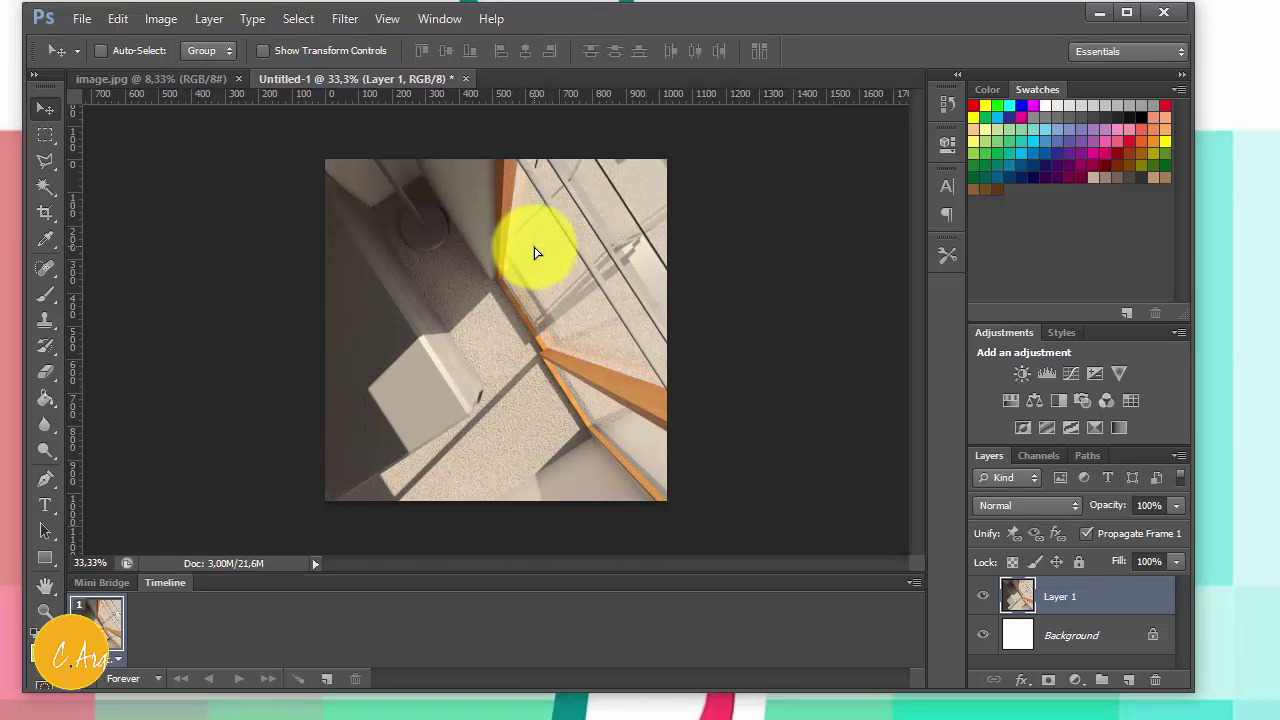
pyautogui.hotkey('ctrl', 'shift', 's')
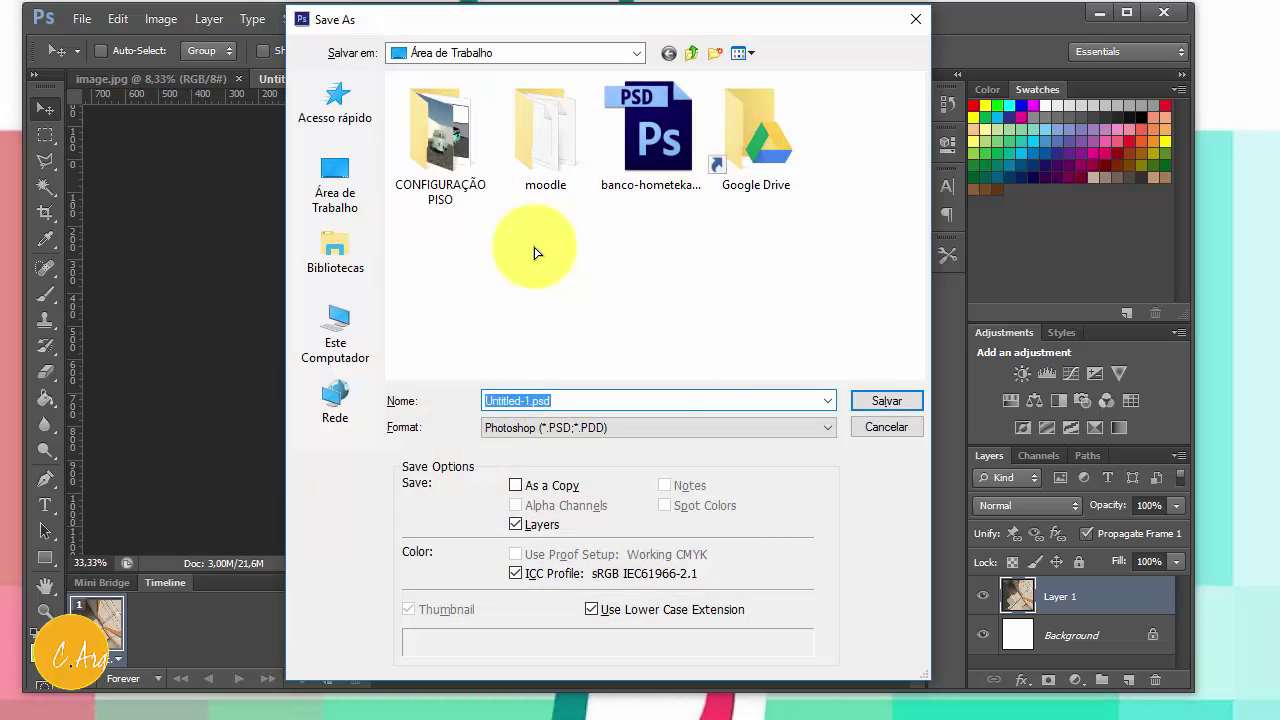
pyautogui.click(658, 426)
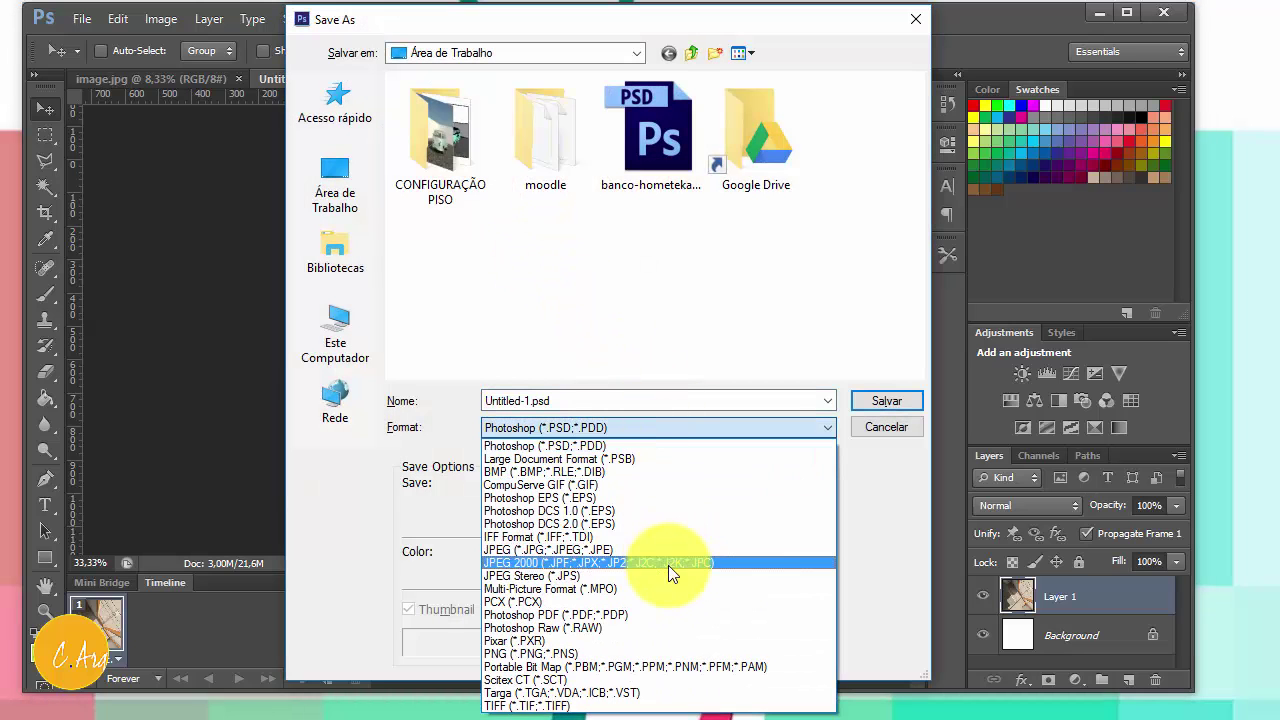
pyautogui.click(678, 551)
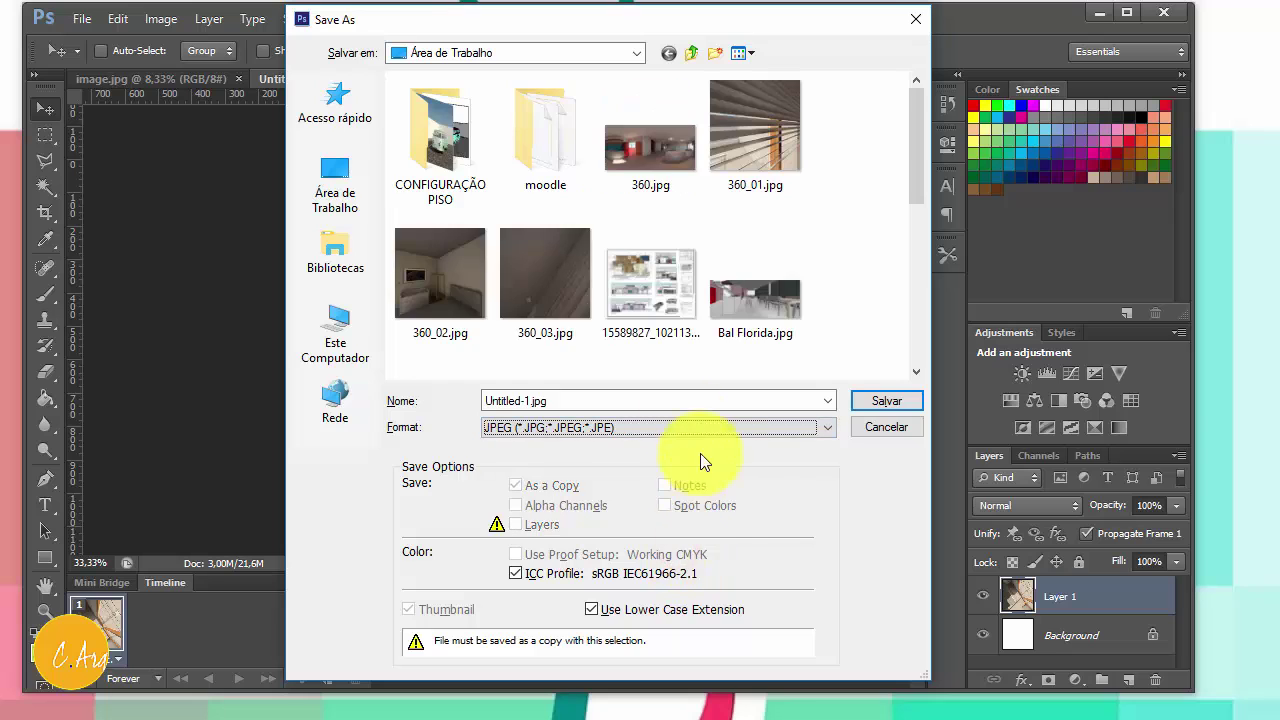
pyautogui.click(556, 316)
pyautogui.click(519, 401)
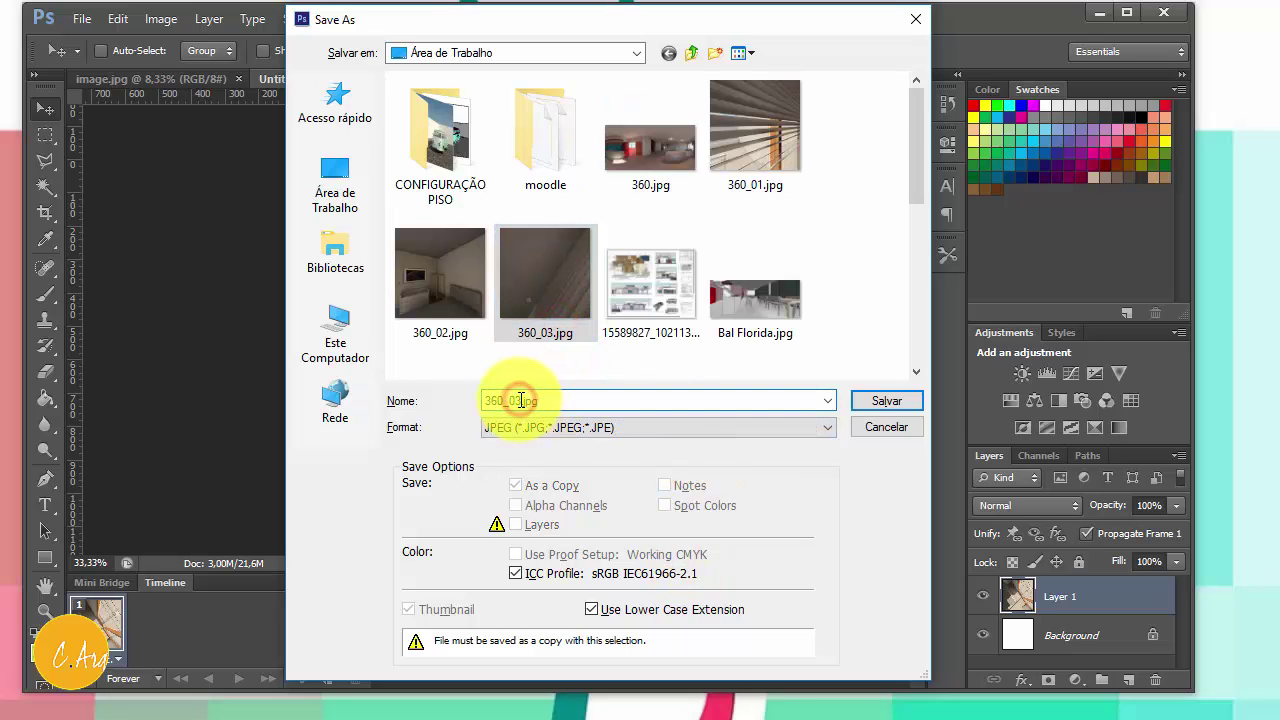
pyautogui.press('Return')
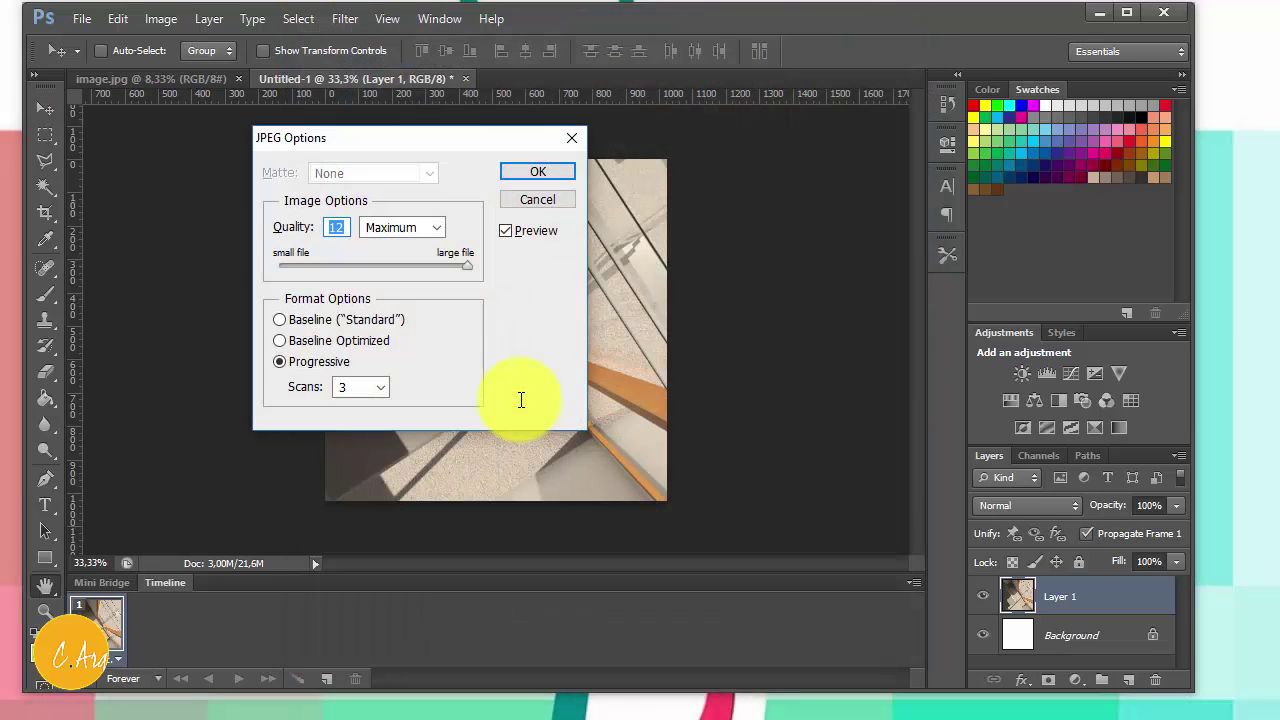
pyautogui.press('Return')
# Move the cubemap strip up until the bare-wall face fills the canvas, and save it as the JPEG 360_05.jpg on the desktop
pyautogui.press('v')
pyautogui.moveTo(551, 463); pyautogui.dragTo(553, 253)
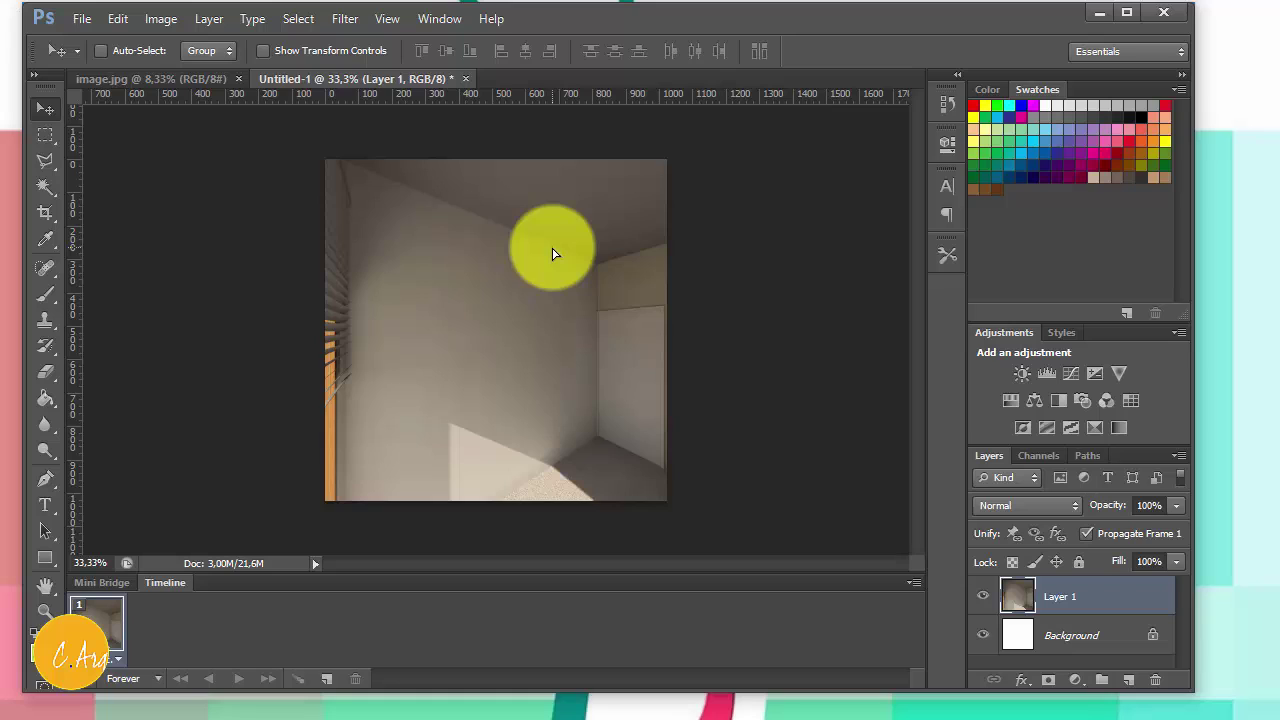
pyautogui.hotkey('ctrl', 's')
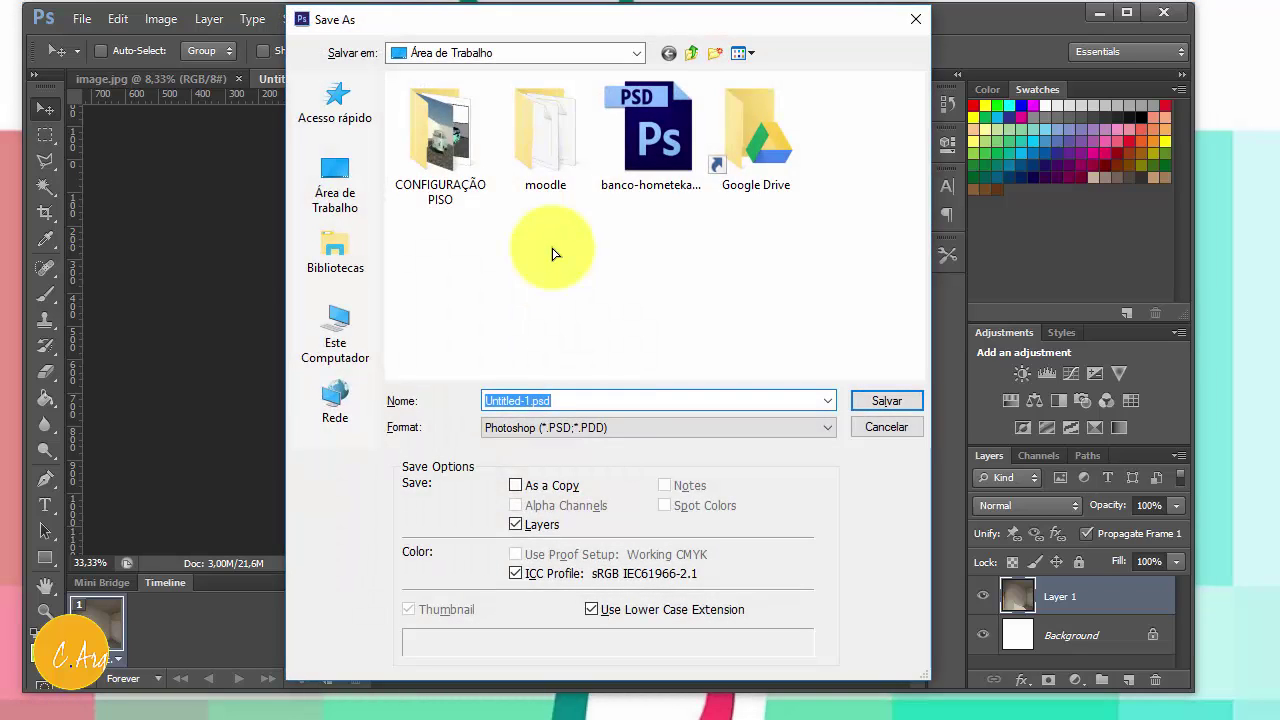
pyautogui.click(748, 432)
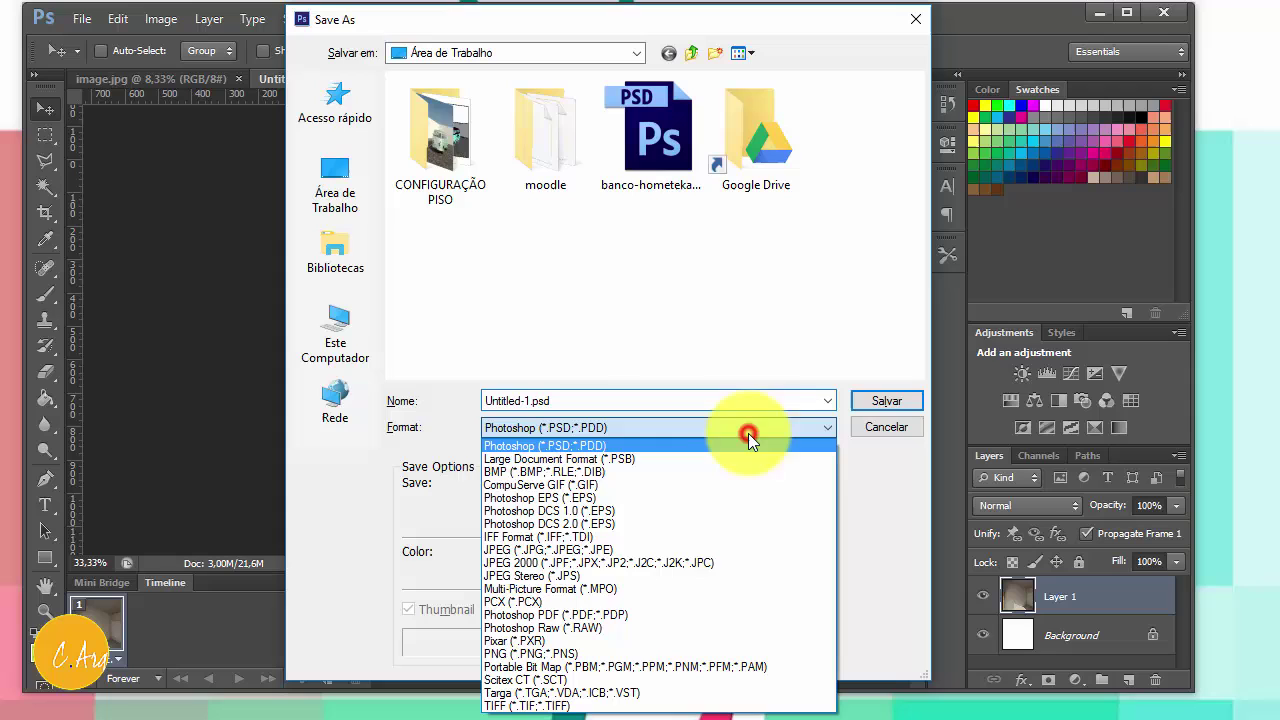
pyautogui.click(748, 553)
pyautogui.click(670, 284)
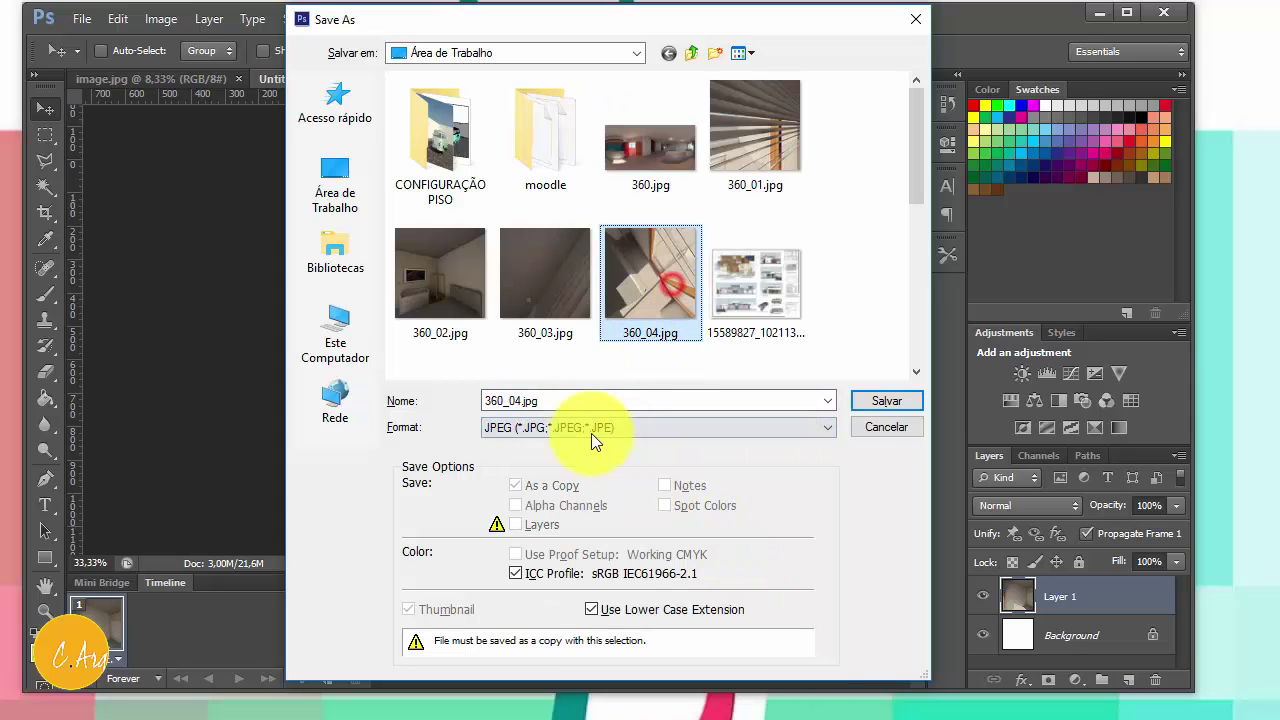
pyautogui.click(521, 403)
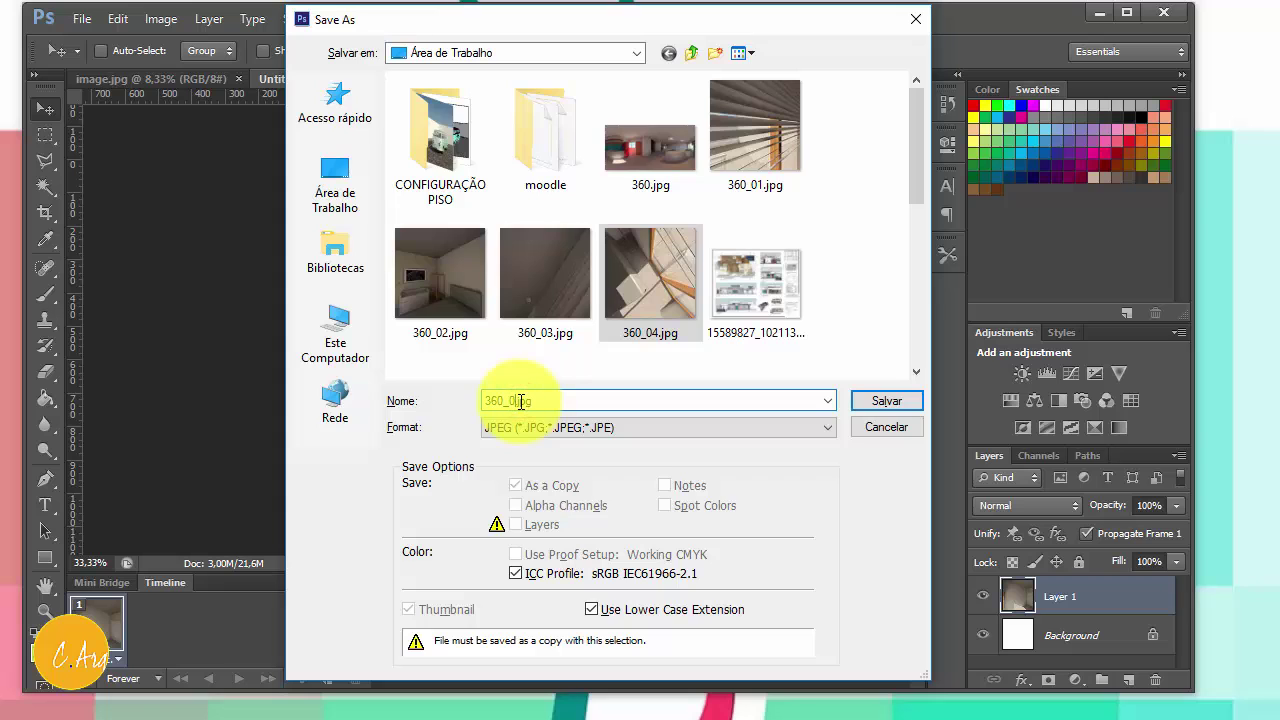
pyautogui.press('Return')
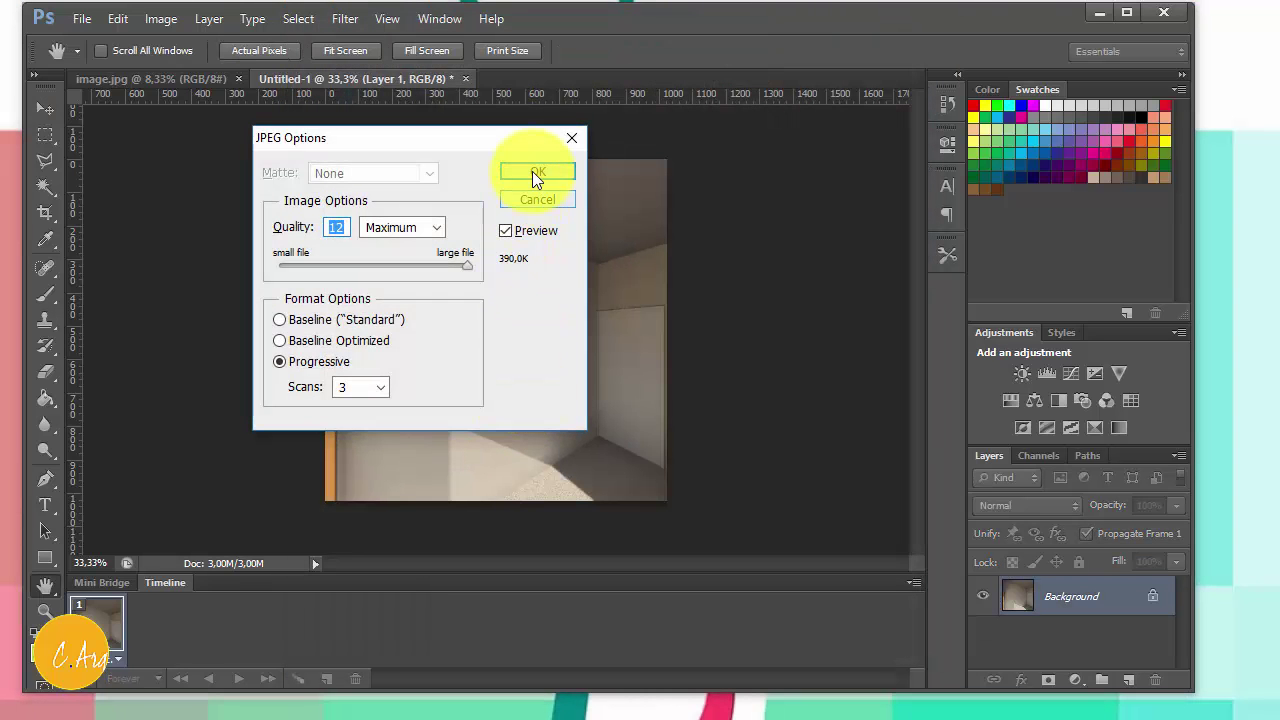
pyautogui.click(537, 174)
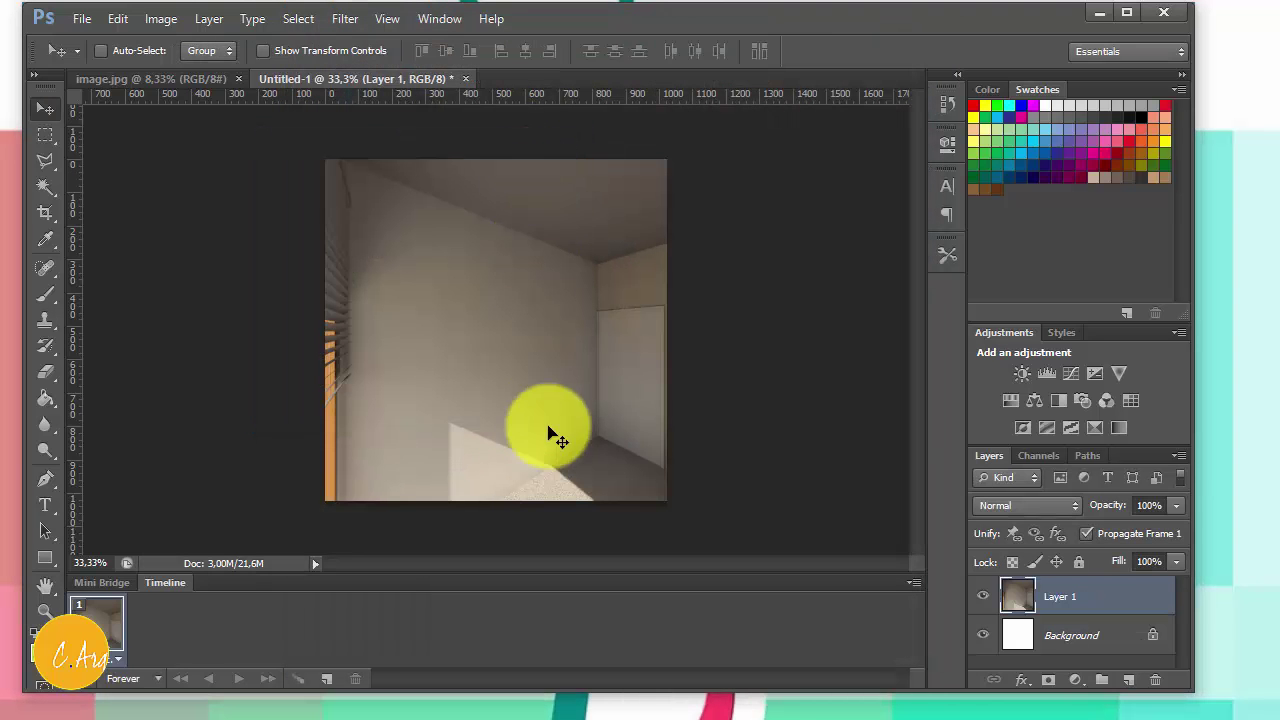
# Move the cubemap strip up until the face with the column and blinds fills the canvas, and save it as the JPEG 360_06.jpg
pyautogui.moveTo(540, 440); pyautogui.dragTo(519, 311)
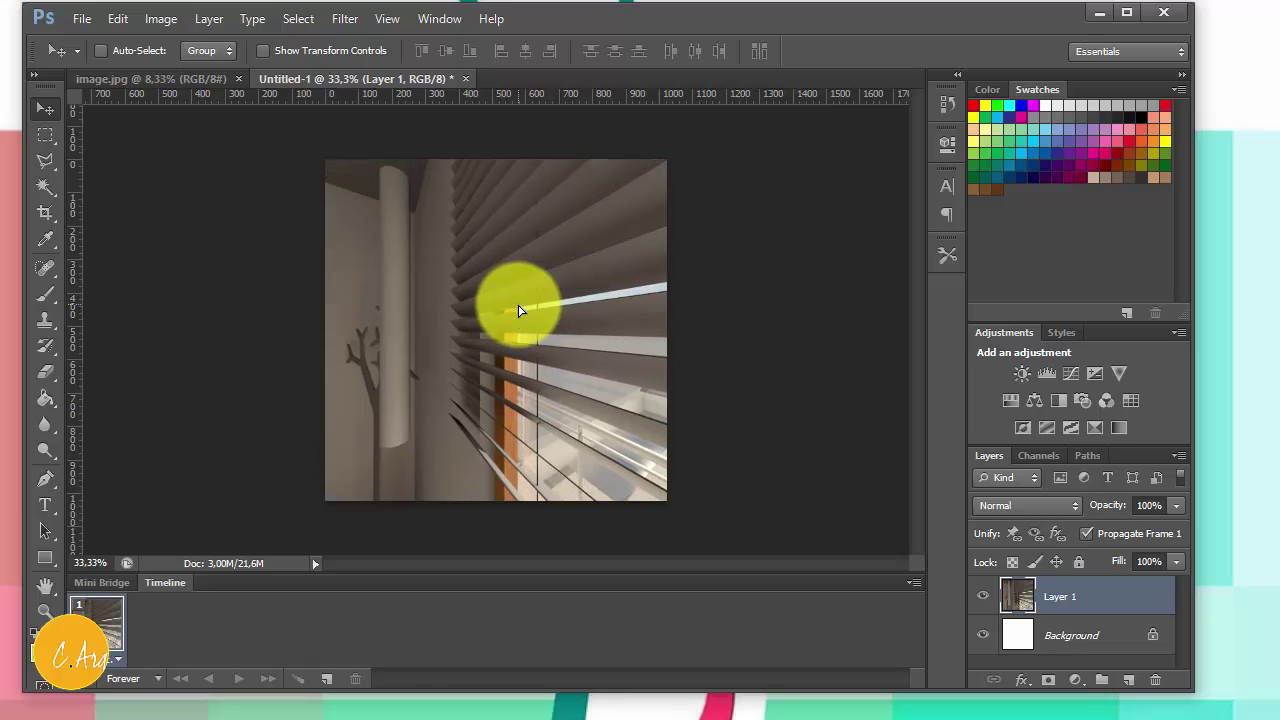
pyautogui.hotkey('ctrl', 'shift', 's')
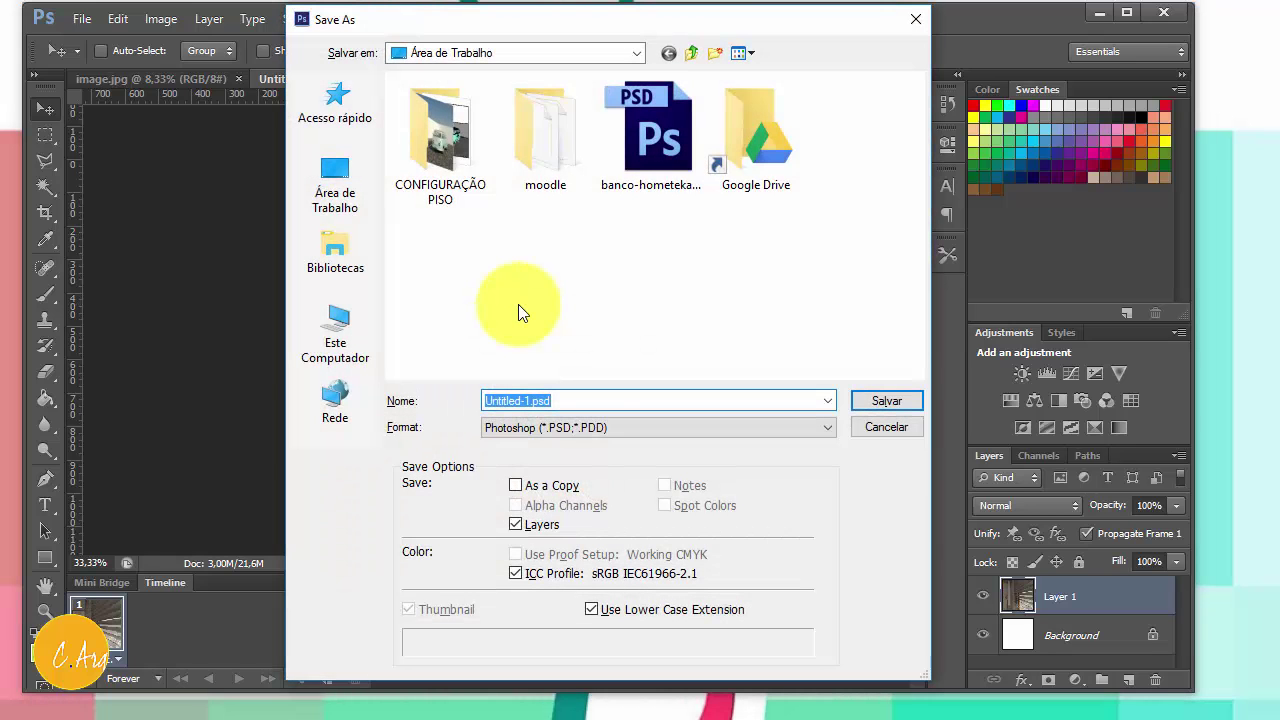
pyautogui.click(594, 427)
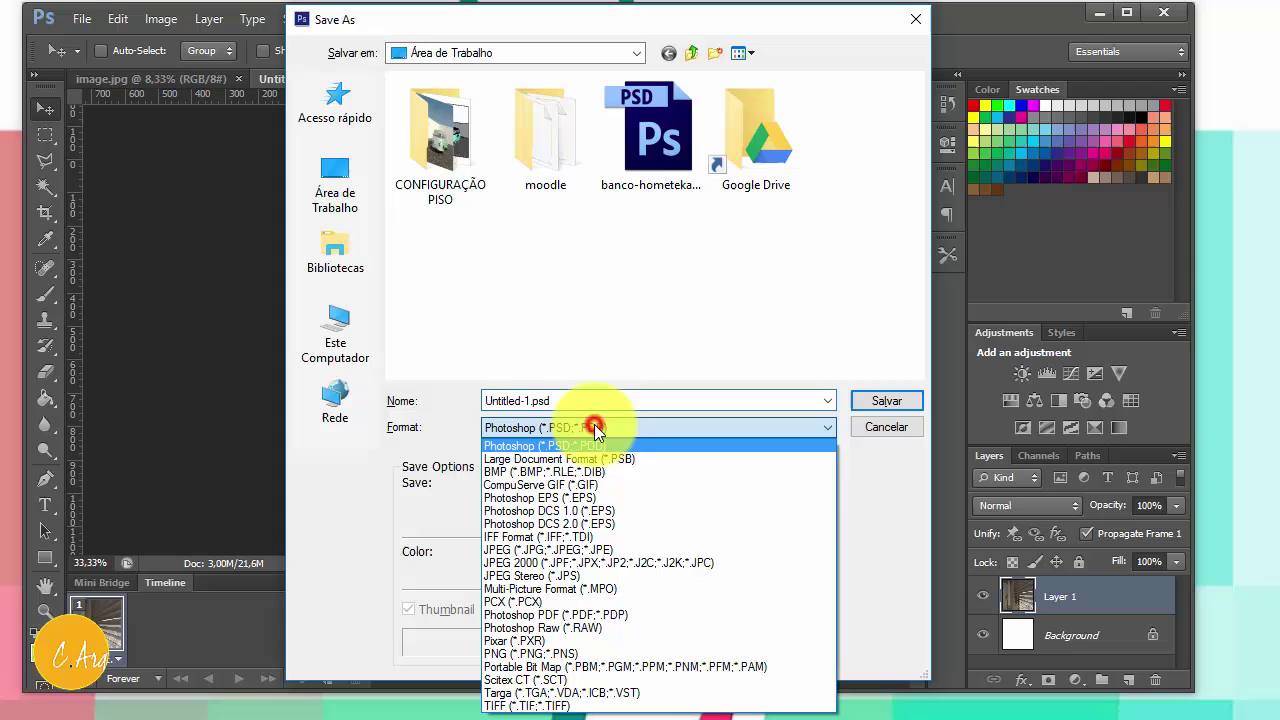
pyautogui.click(643, 545)
pyautogui.click(543, 300)
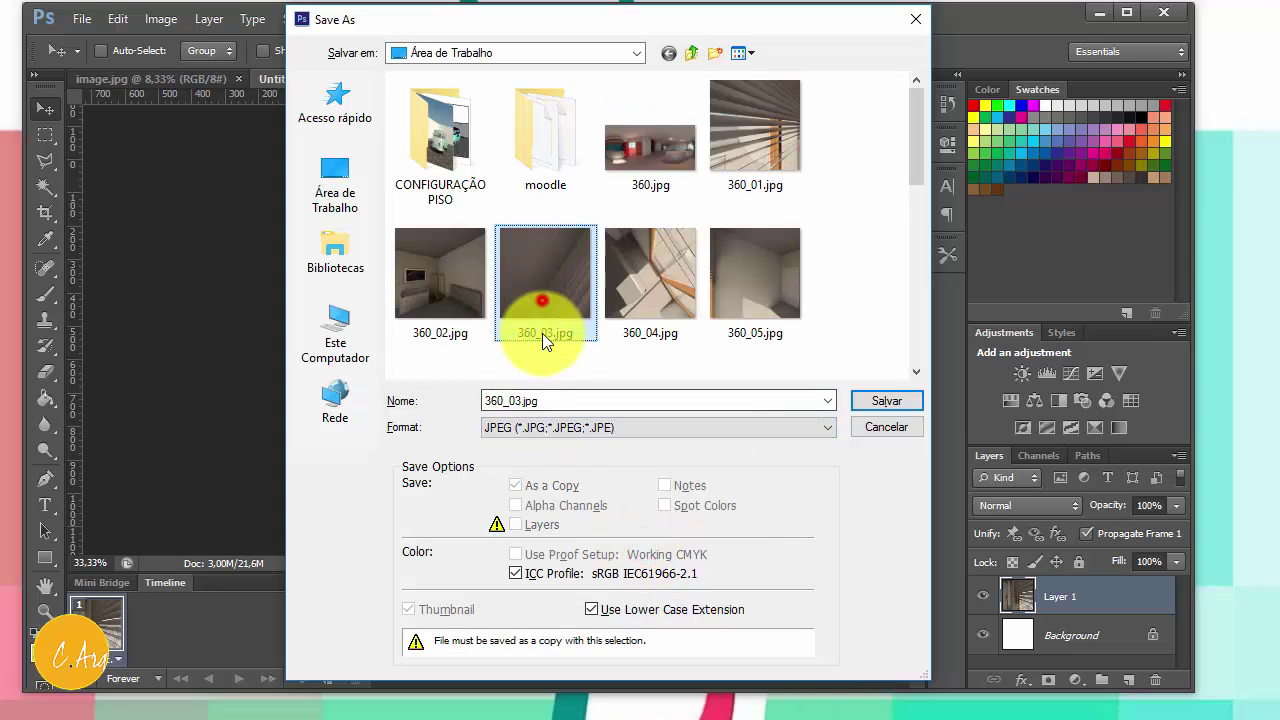
pyautogui.click(514, 404)
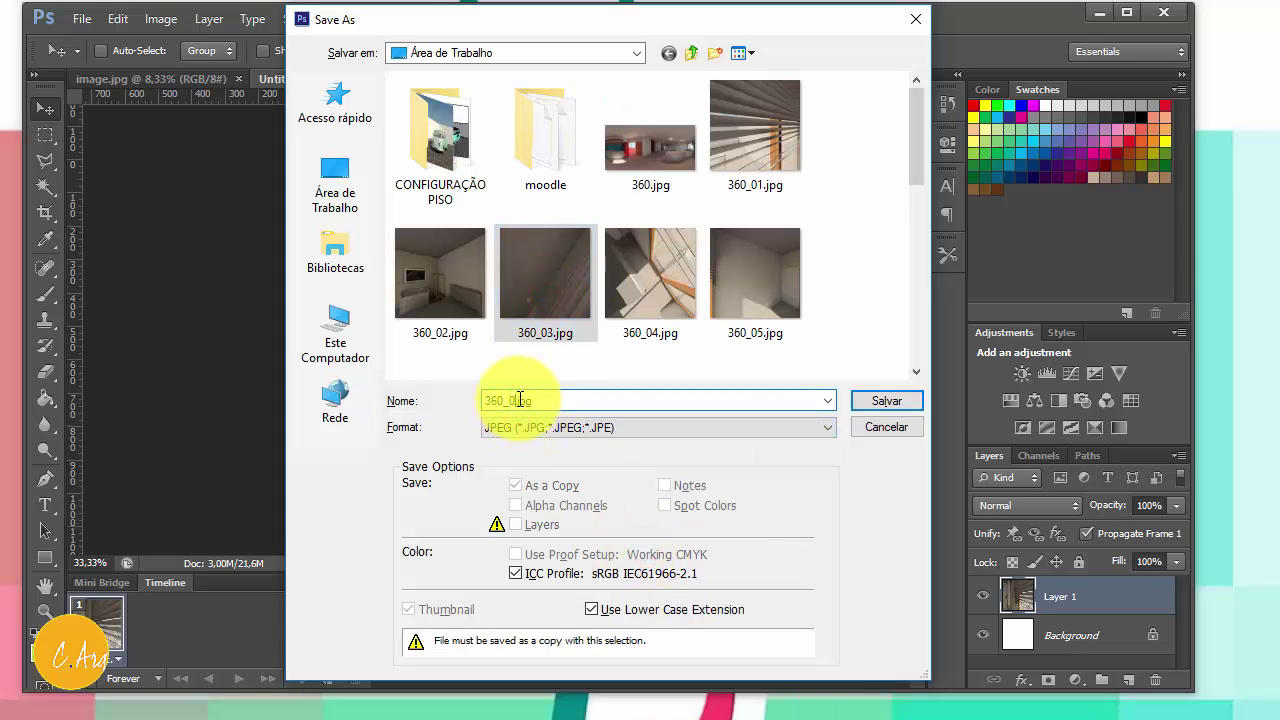
pyautogui.press('Return')
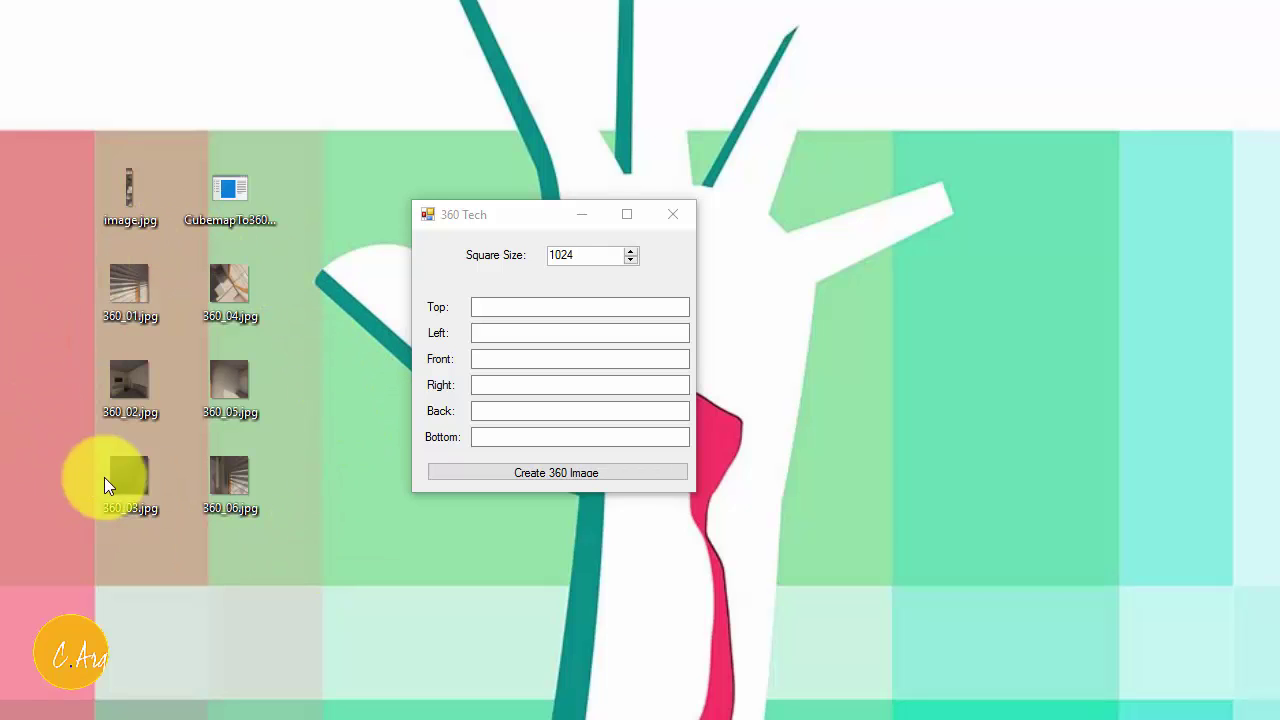
# In 360 Tech, assign 360_03.jpg to Top, 360_02.jpg to Left, 360_06.jpg to Front, 360_01.jpg to Right, 360_05.jpg to Back and 360_04.jpg to Bottom
pyautogui.click(232, 196)
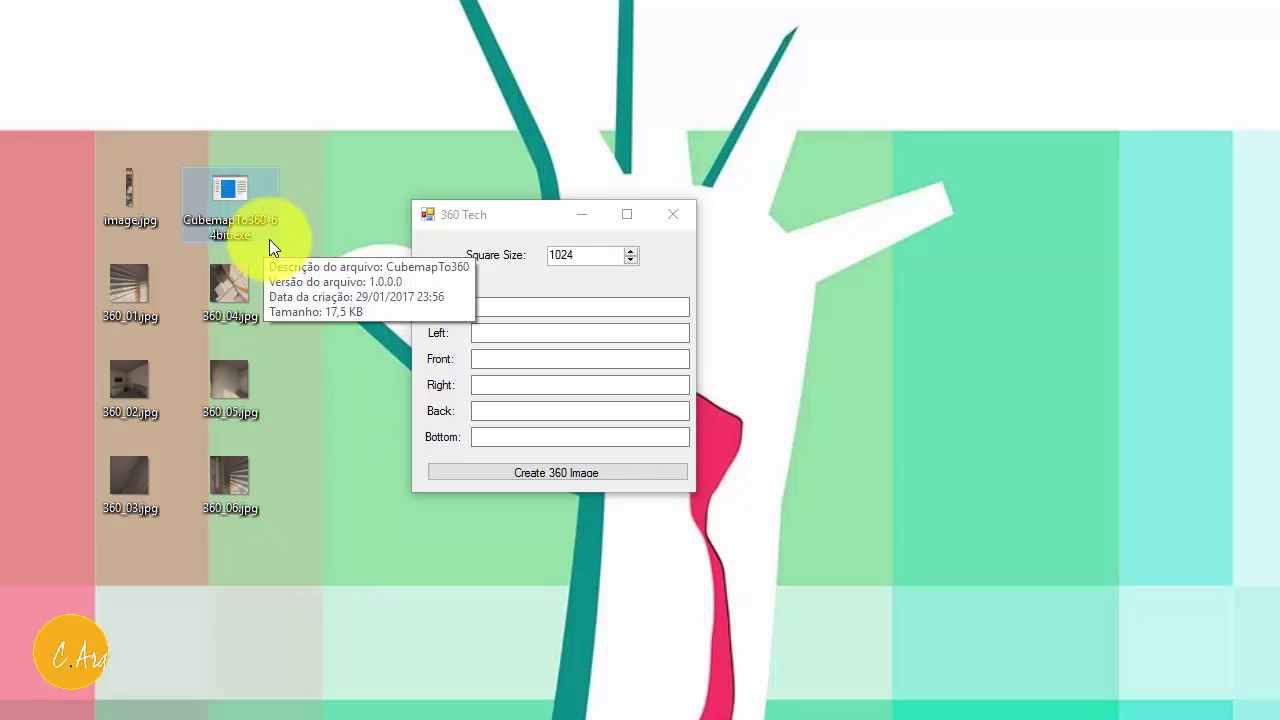
pyautogui.click(518, 219)
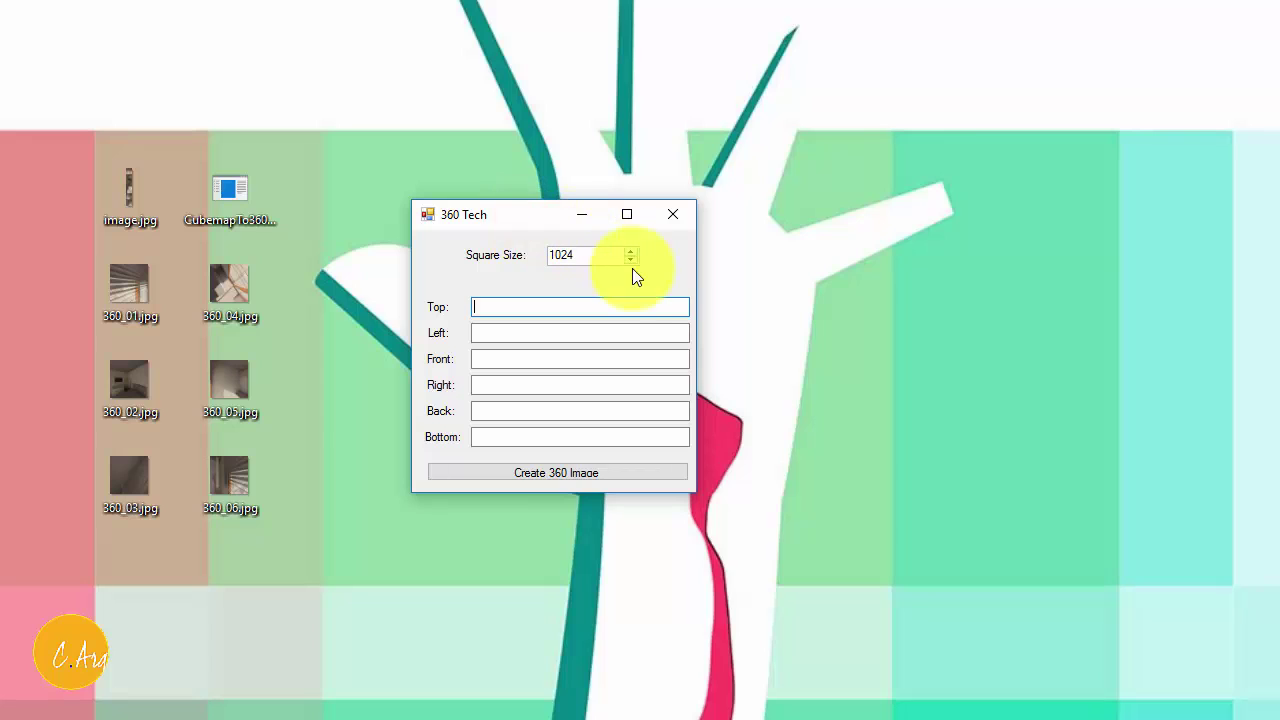
pyautogui.click(604, 305)
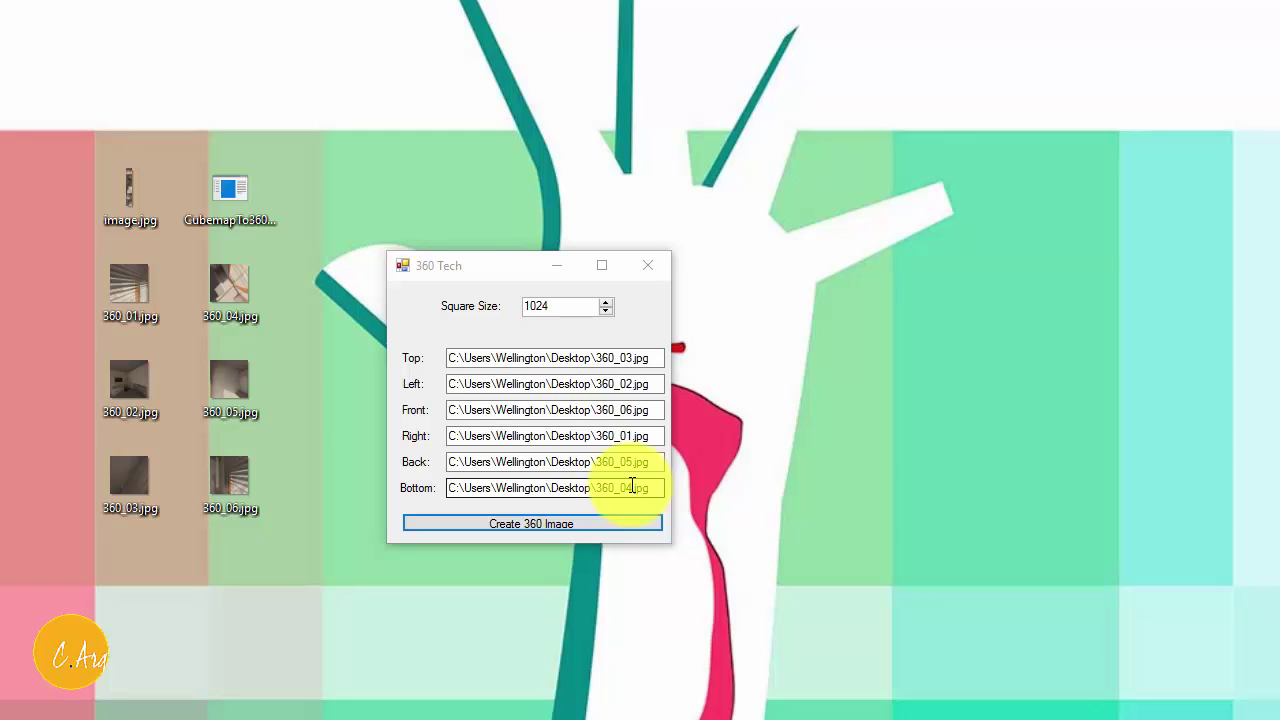
# Create the 360 image as Novo360.bmp on the desktop, replacing the existing file, and close the 360 Tech window
pyautogui.click(522, 526)
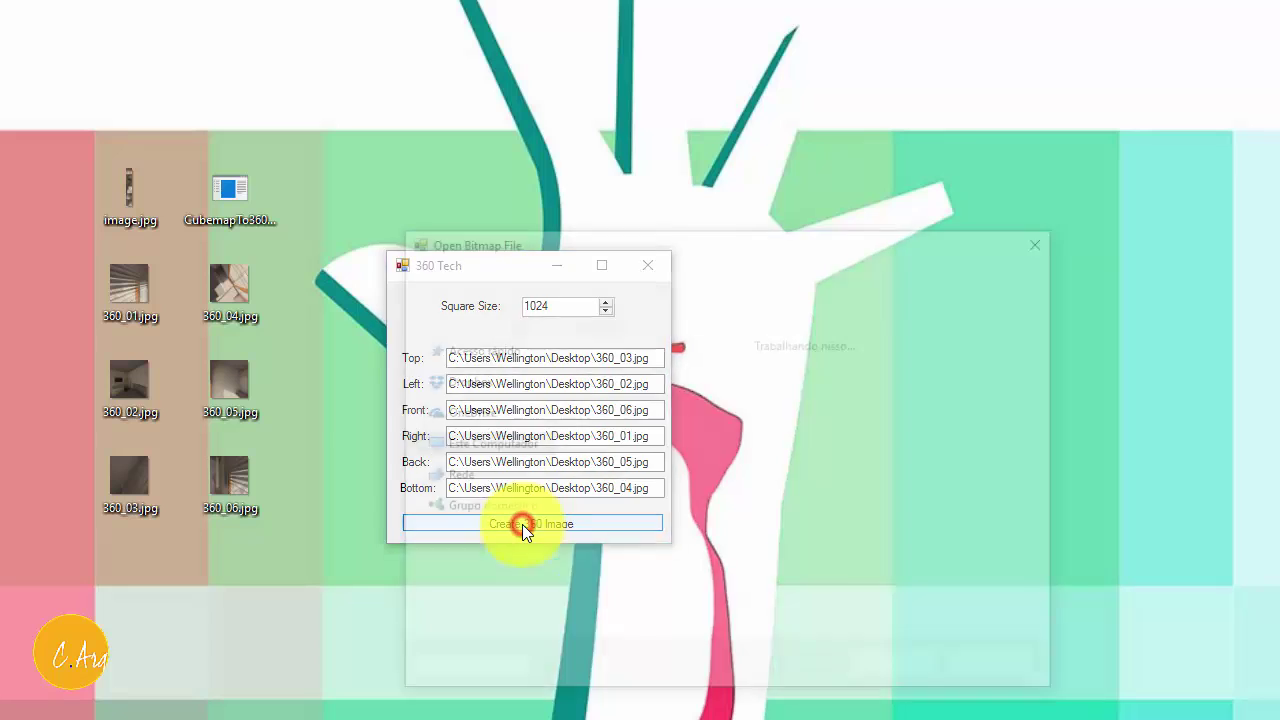
pyautogui.click(1006, 392)
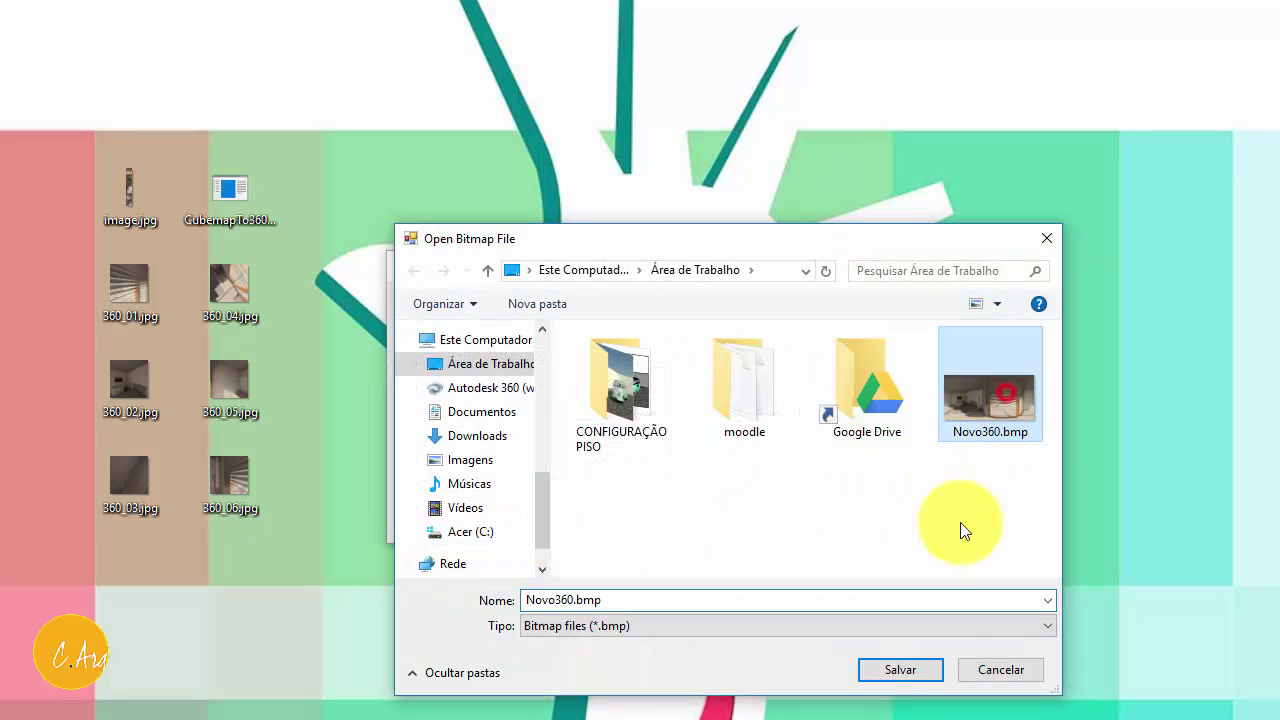
pyautogui.click(913, 661)
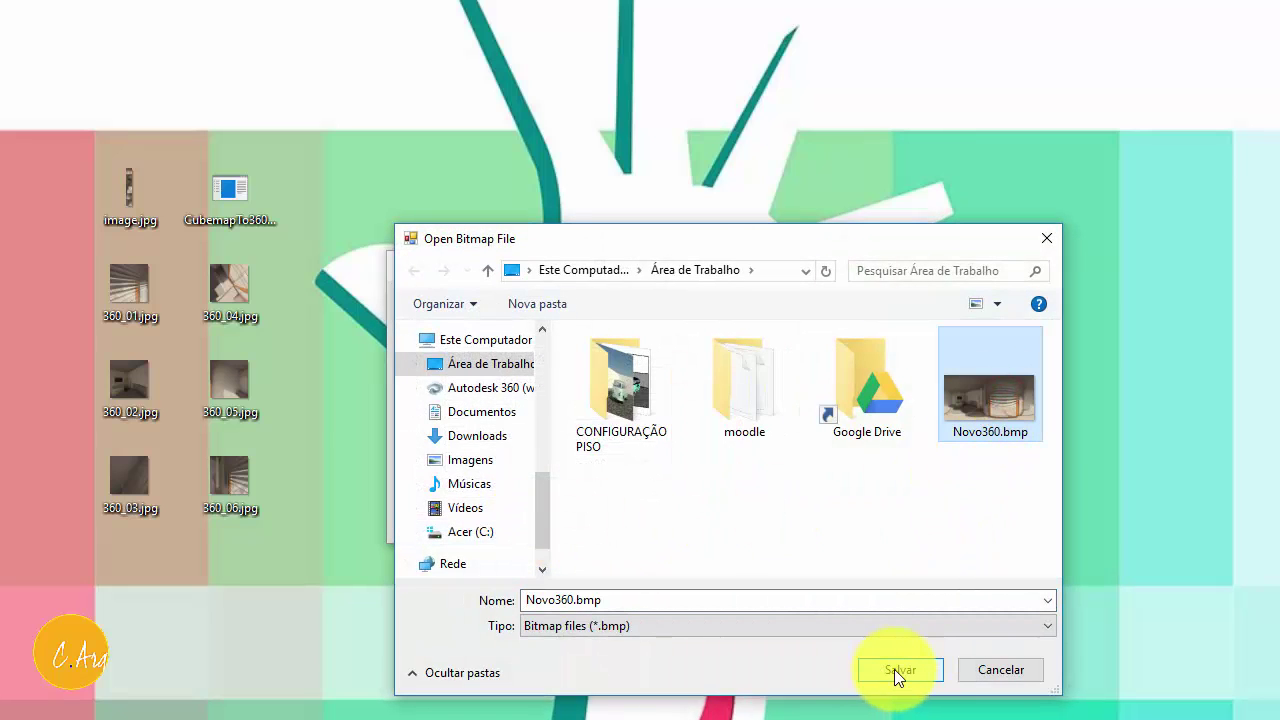
pyautogui.click(900, 672)
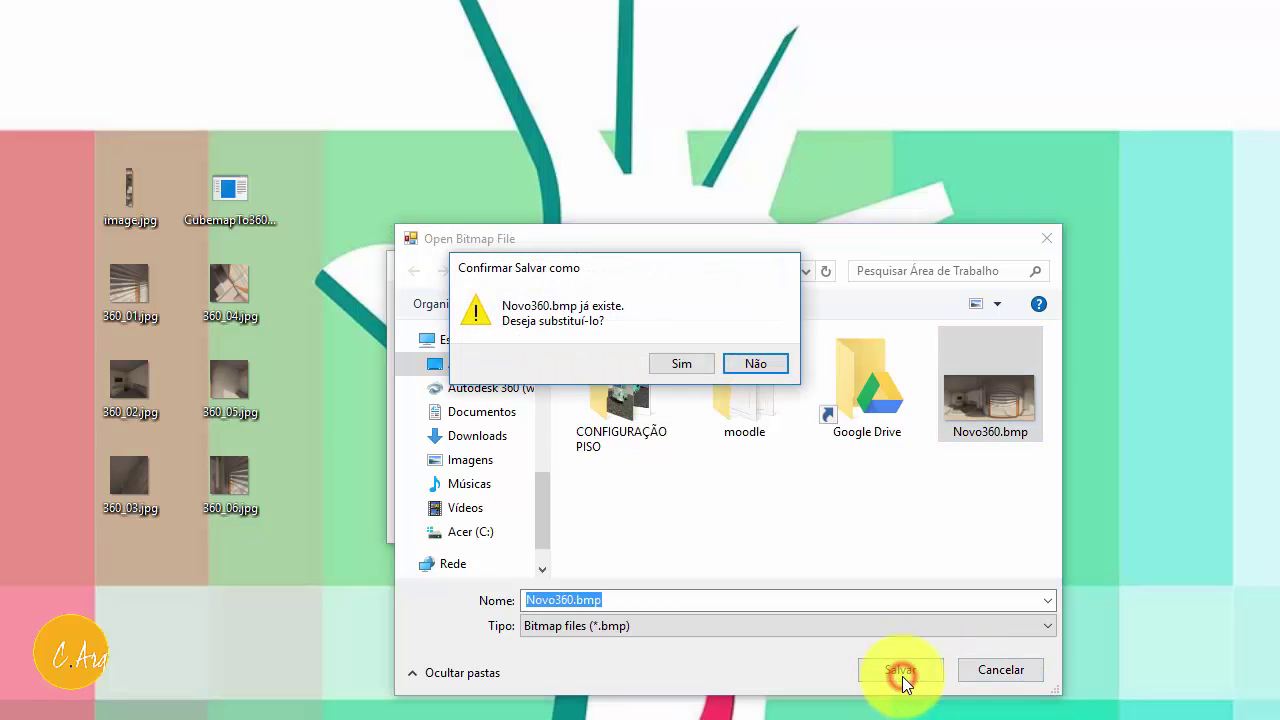
pyautogui.click(686, 362)
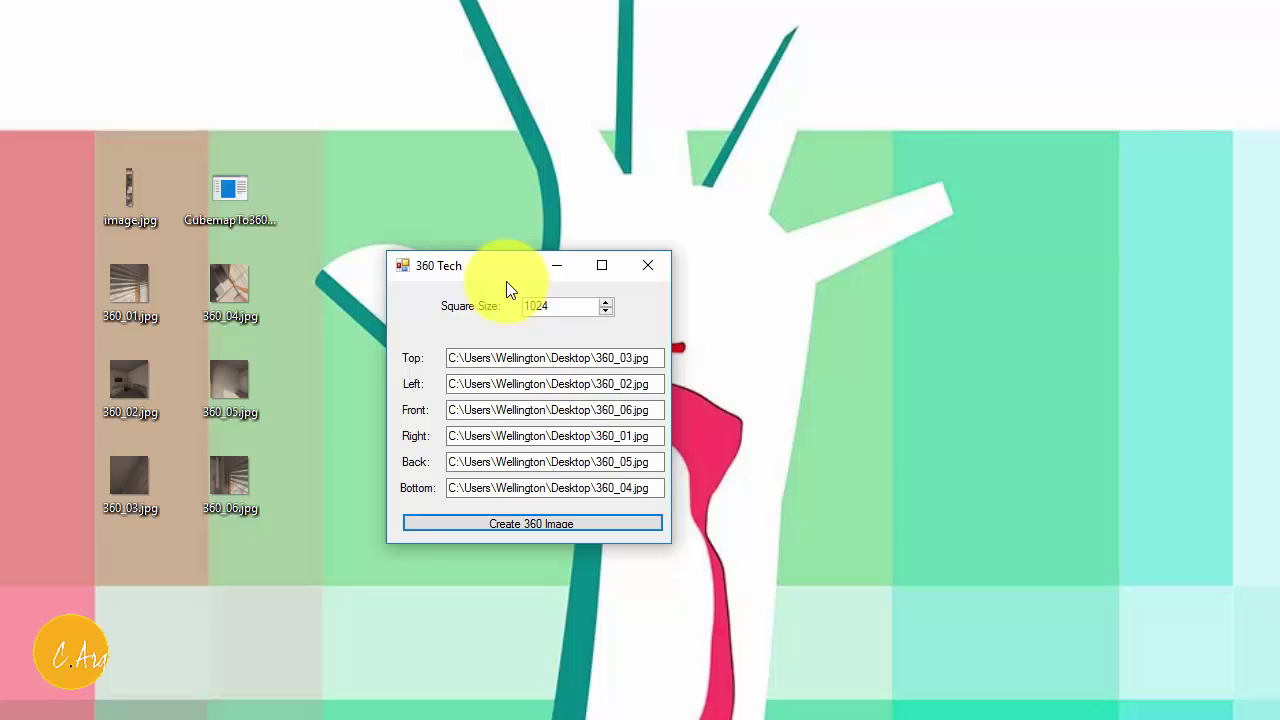
pyautogui.click(644, 267)
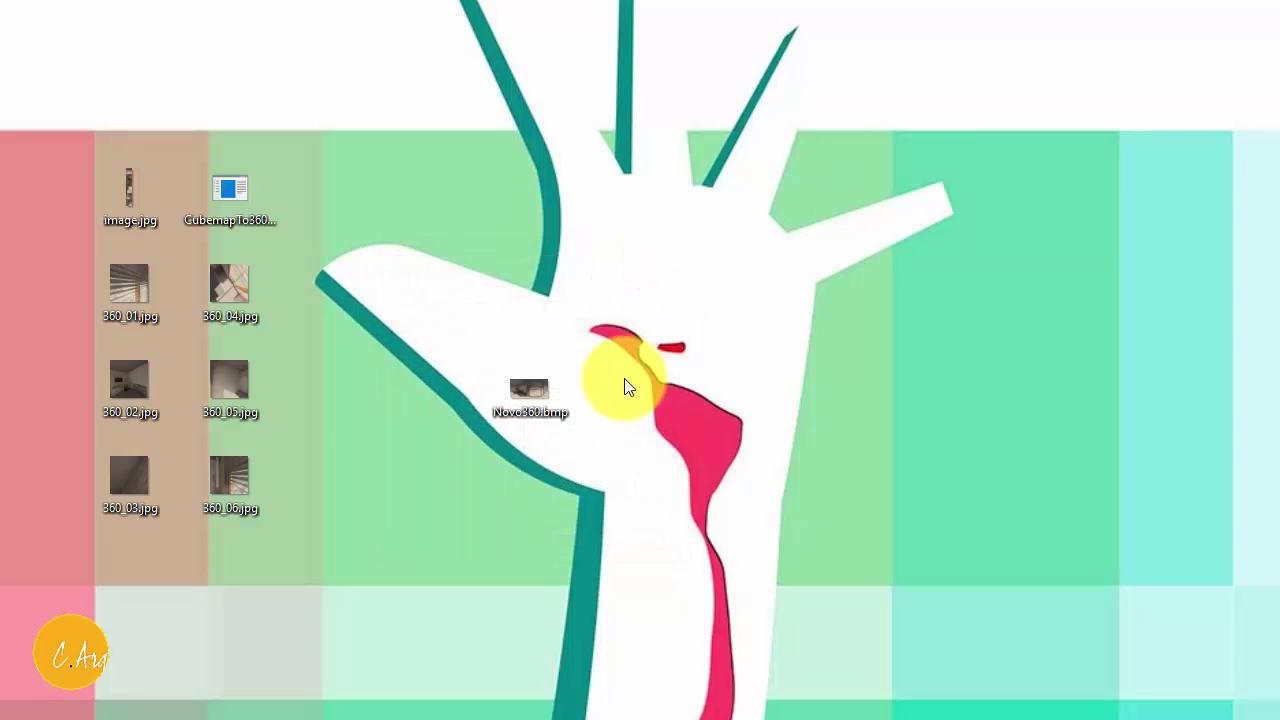
# Open Novo360.bmp in Paint, save it as the JPEG Novo360.jpg on the desktop, and close Paint
pyautogui.click(537, 398)
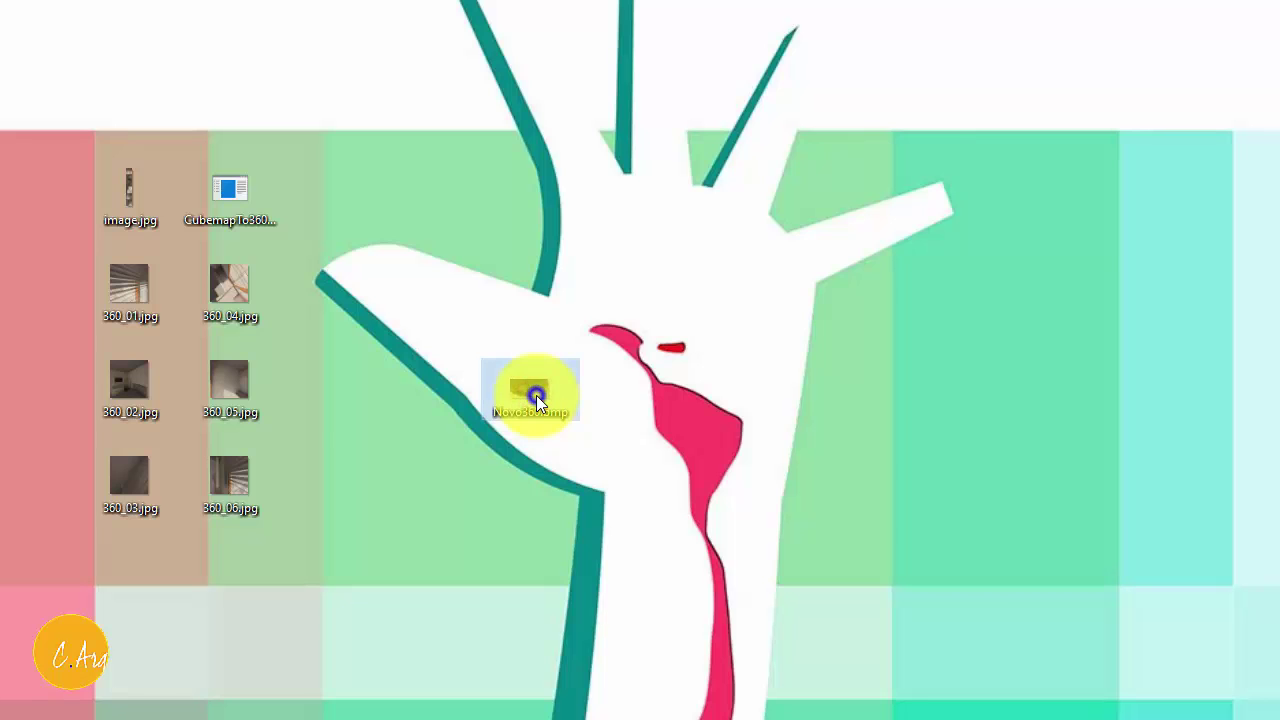
pyautogui.rightClick(536, 395)
pyautogui.moveTo(703, 409)
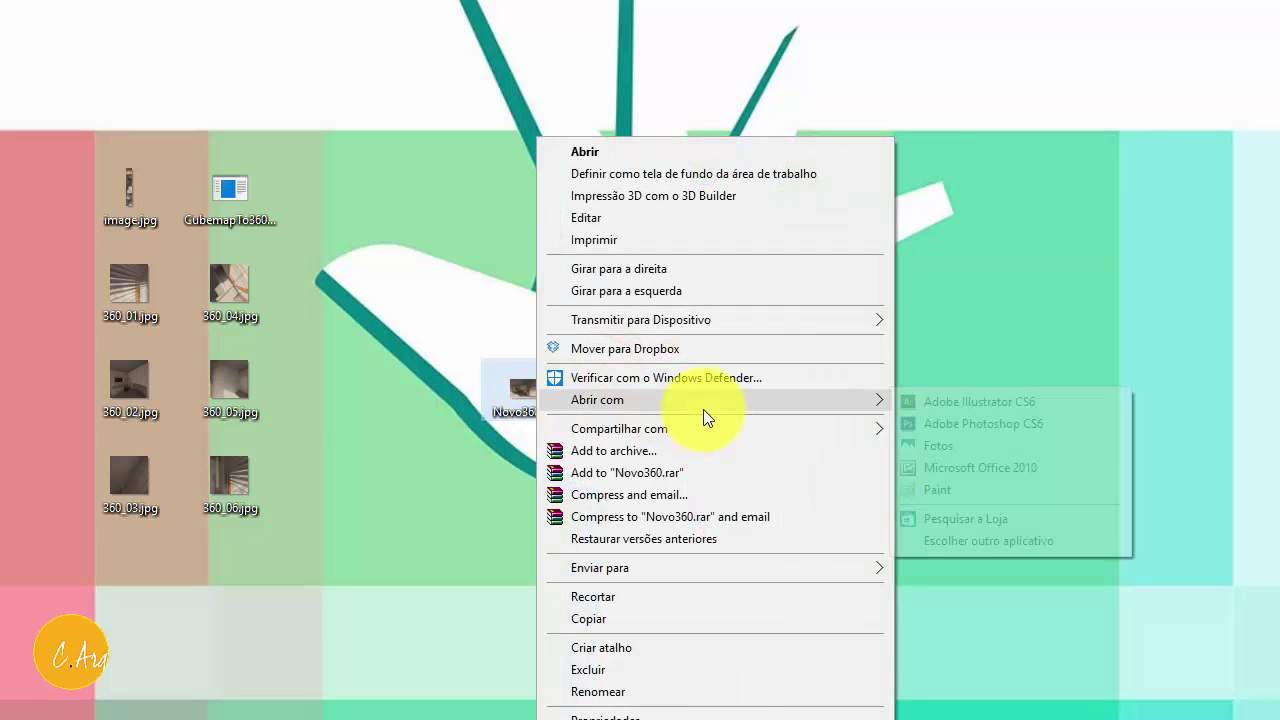
pyautogui.click(986, 484)
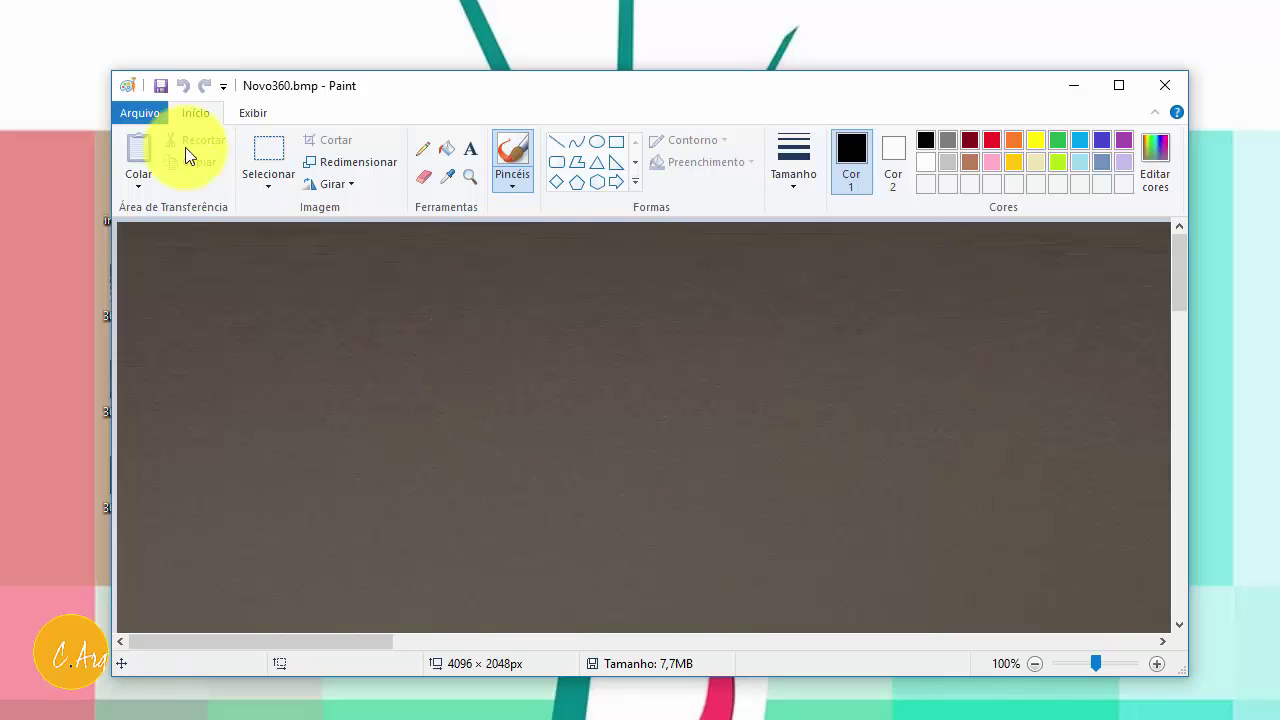
pyautogui.click(140, 112)
pyautogui.moveTo(214, 283)
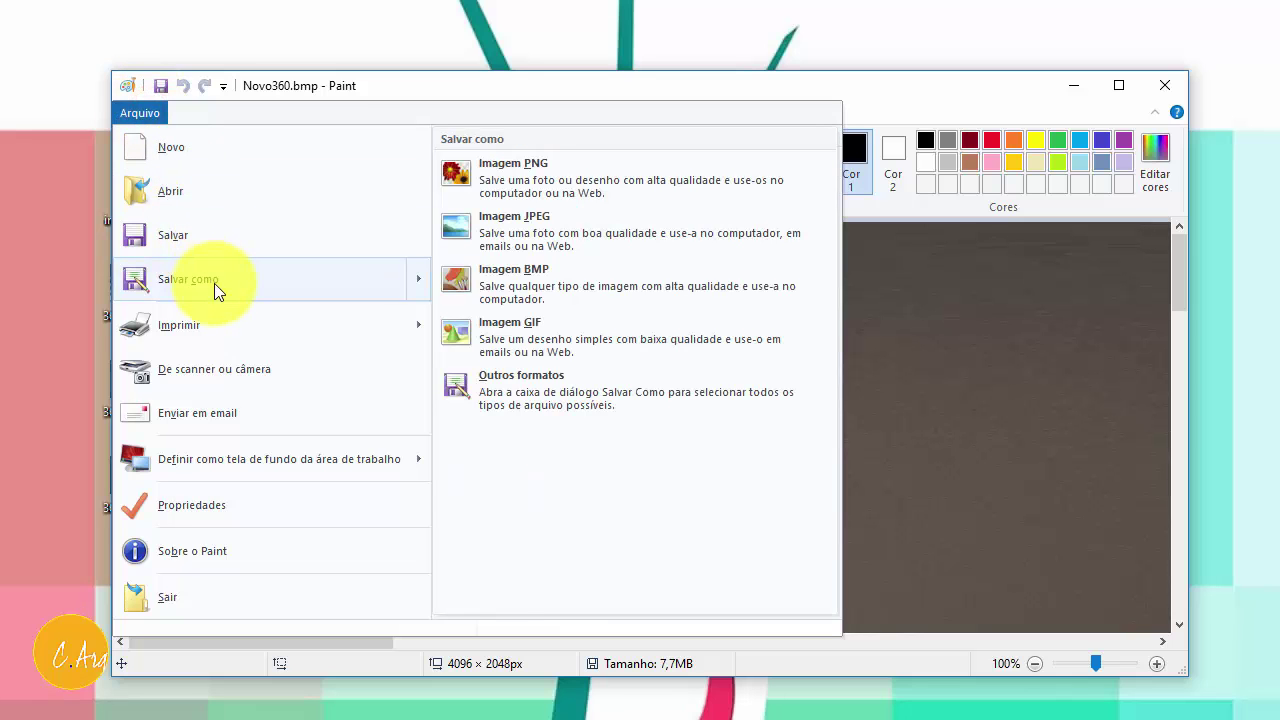
pyautogui.click(582, 228)
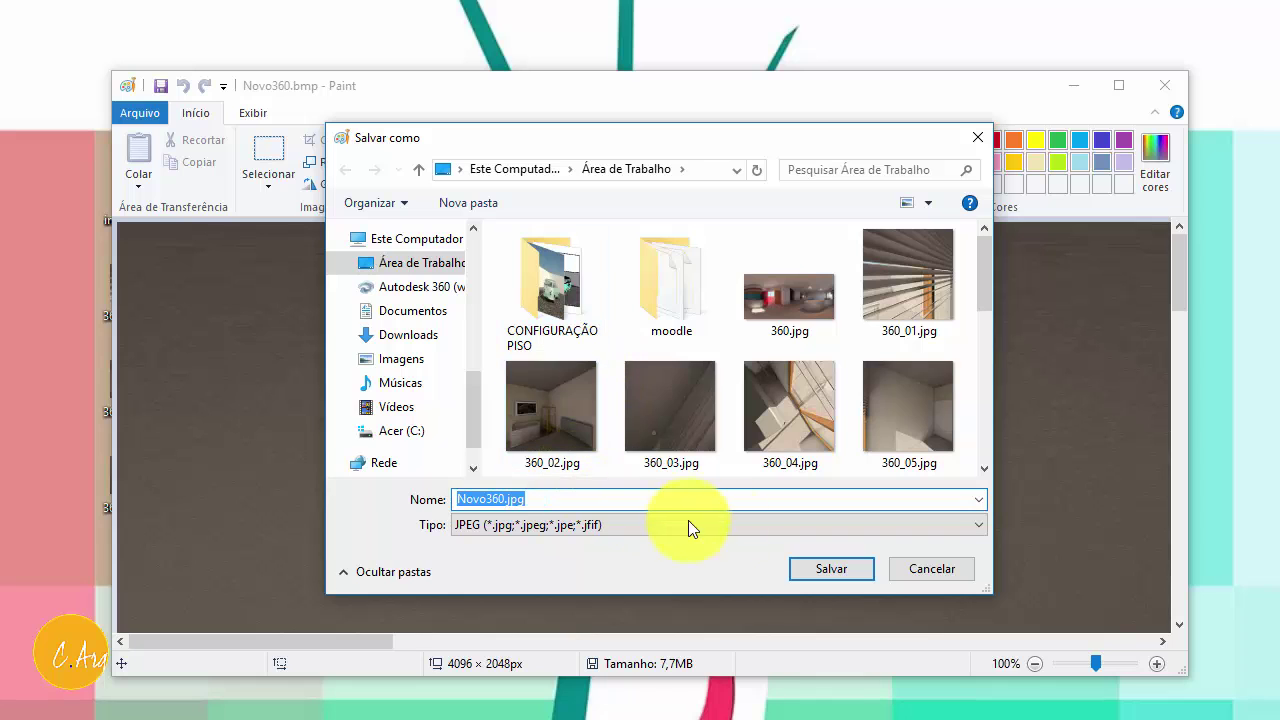
pyautogui.click(842, 568)
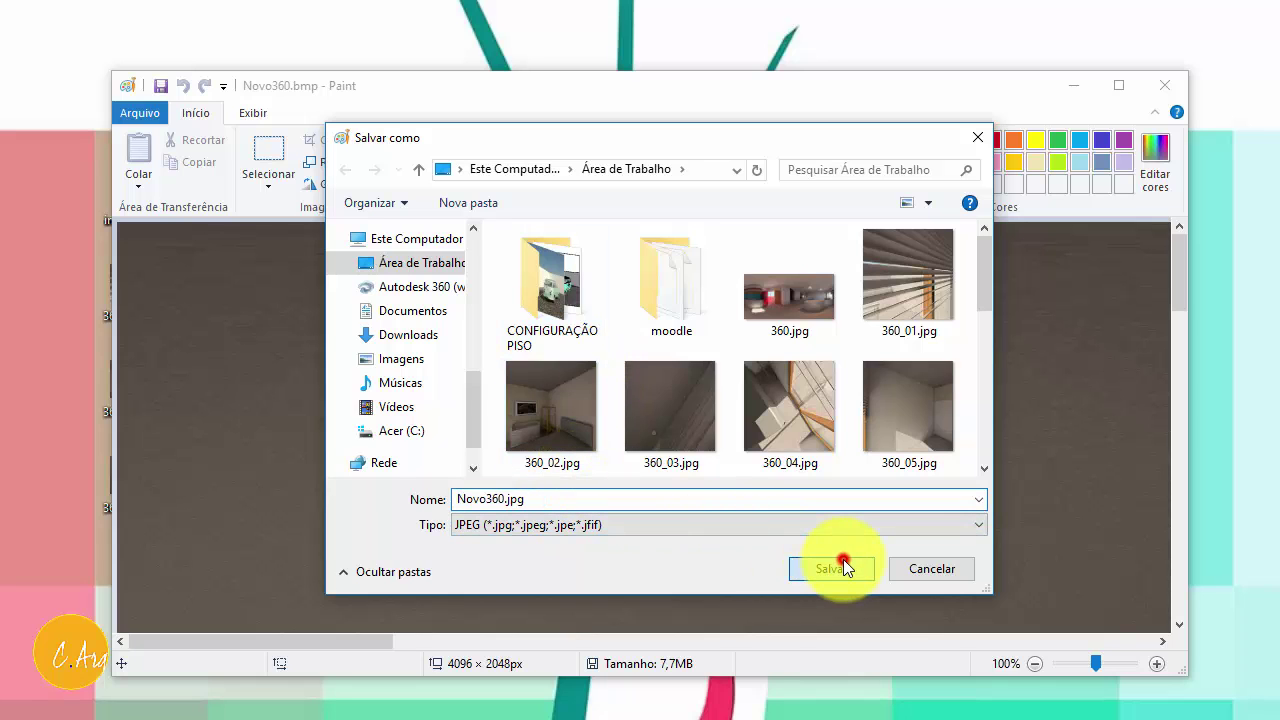
pyautogui.click(682, 358)
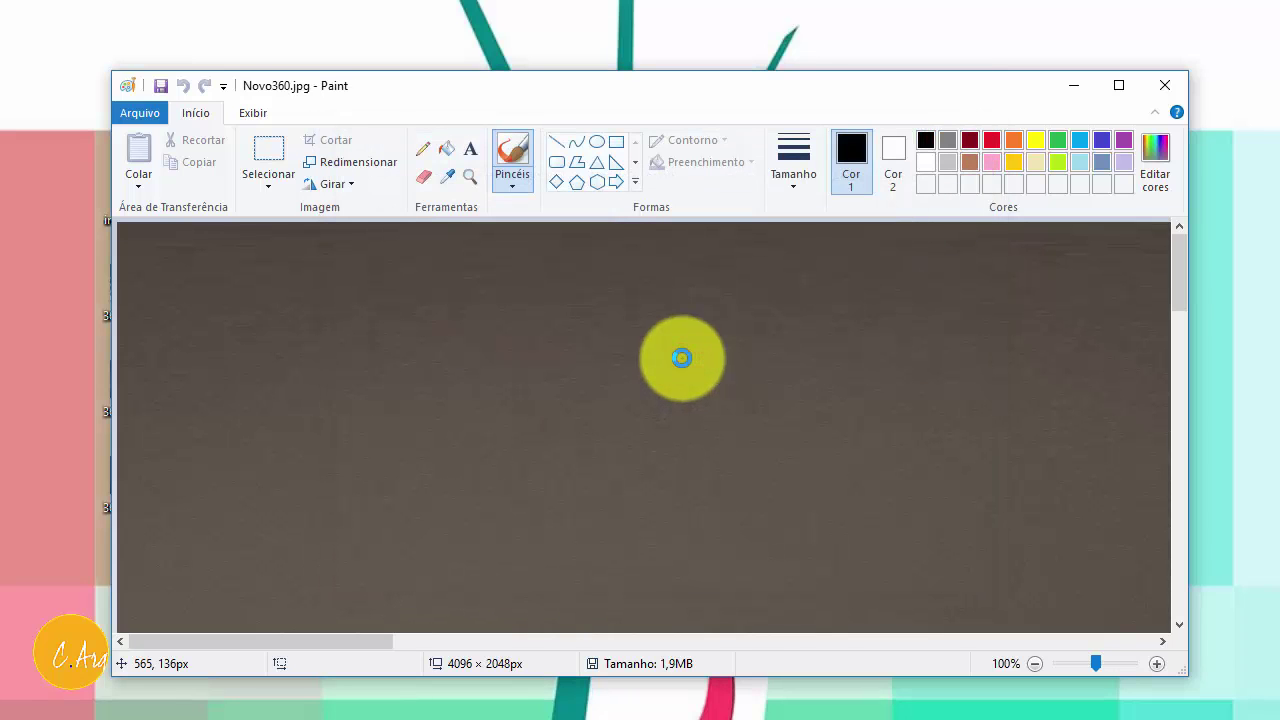
pyautogui.click(1166, 87)
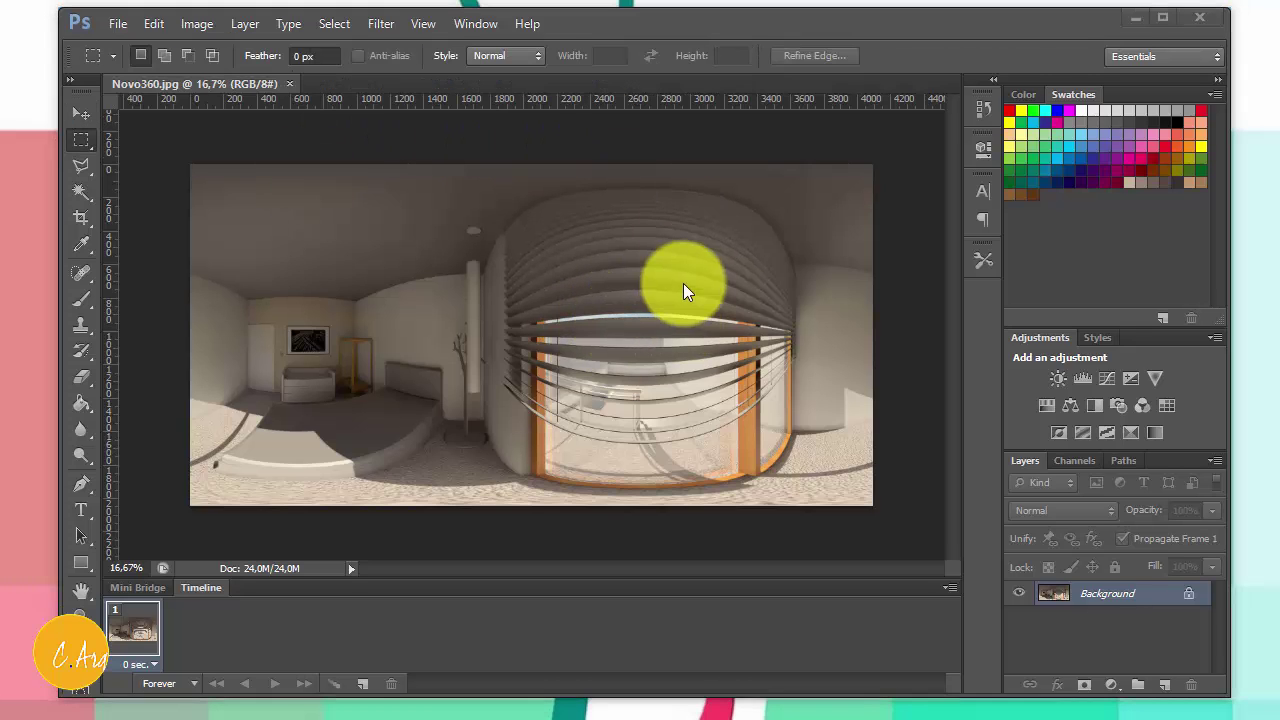
pyautogui.click(1200, 20)
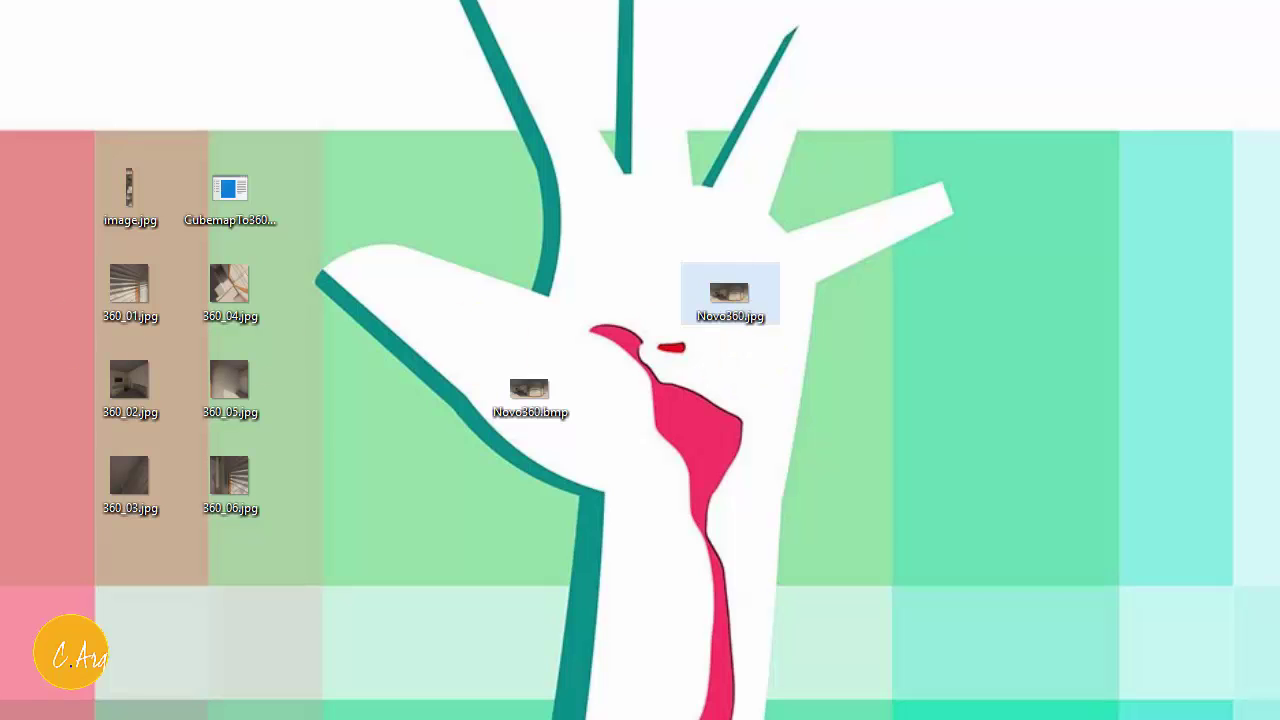
pyautogui.moveTo(0, 251); pyautogui.dragTo(740, 20)
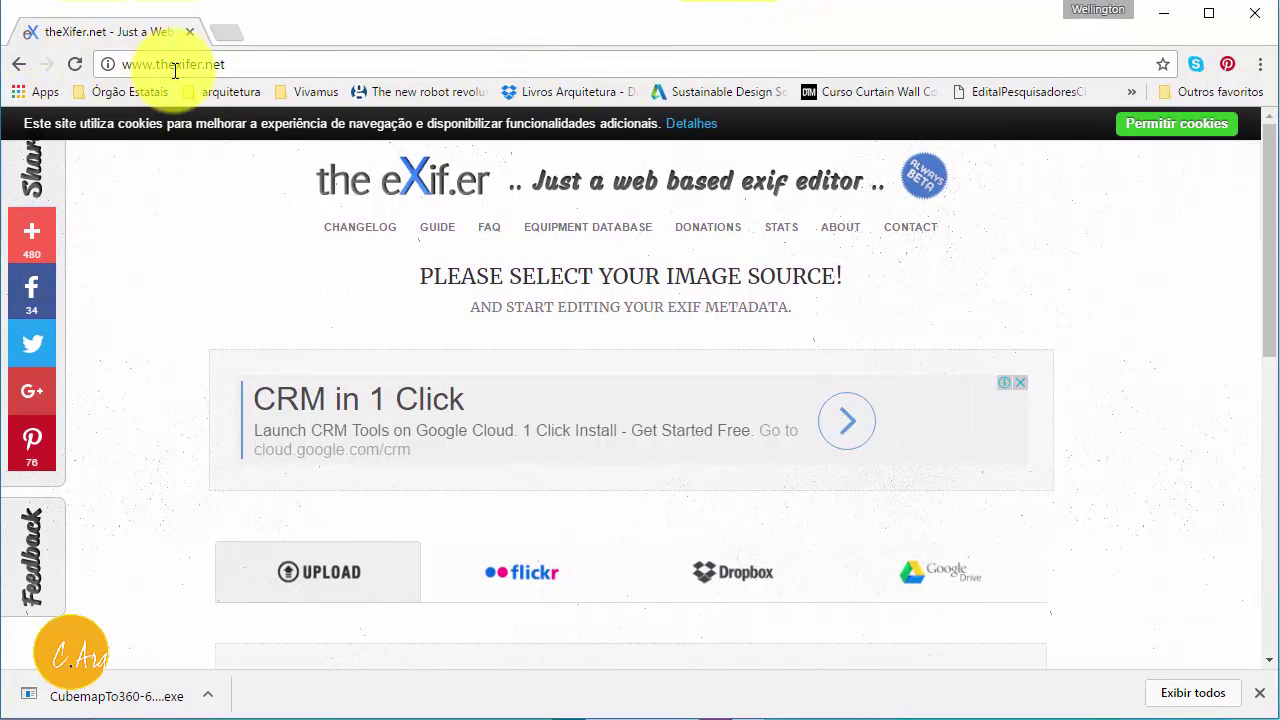
pyautogui.scroll(-4, 549, 402)
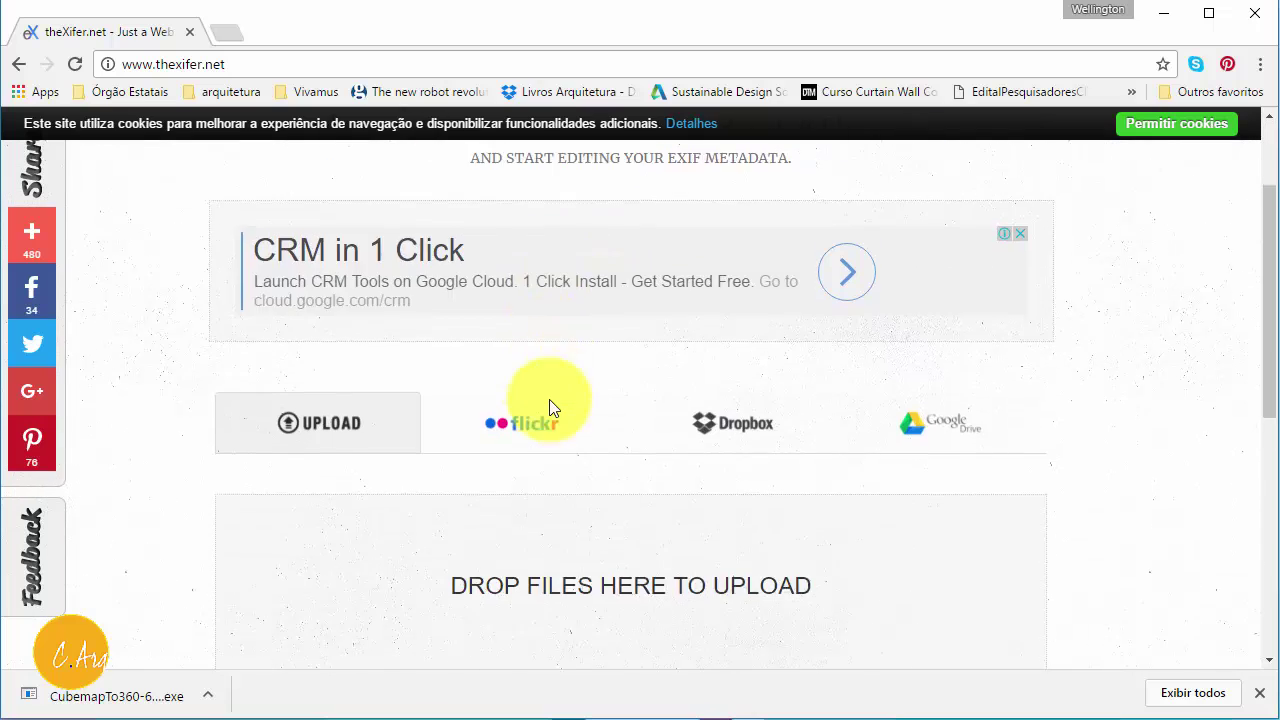
pyautogui.scroll(1, 600, 416)
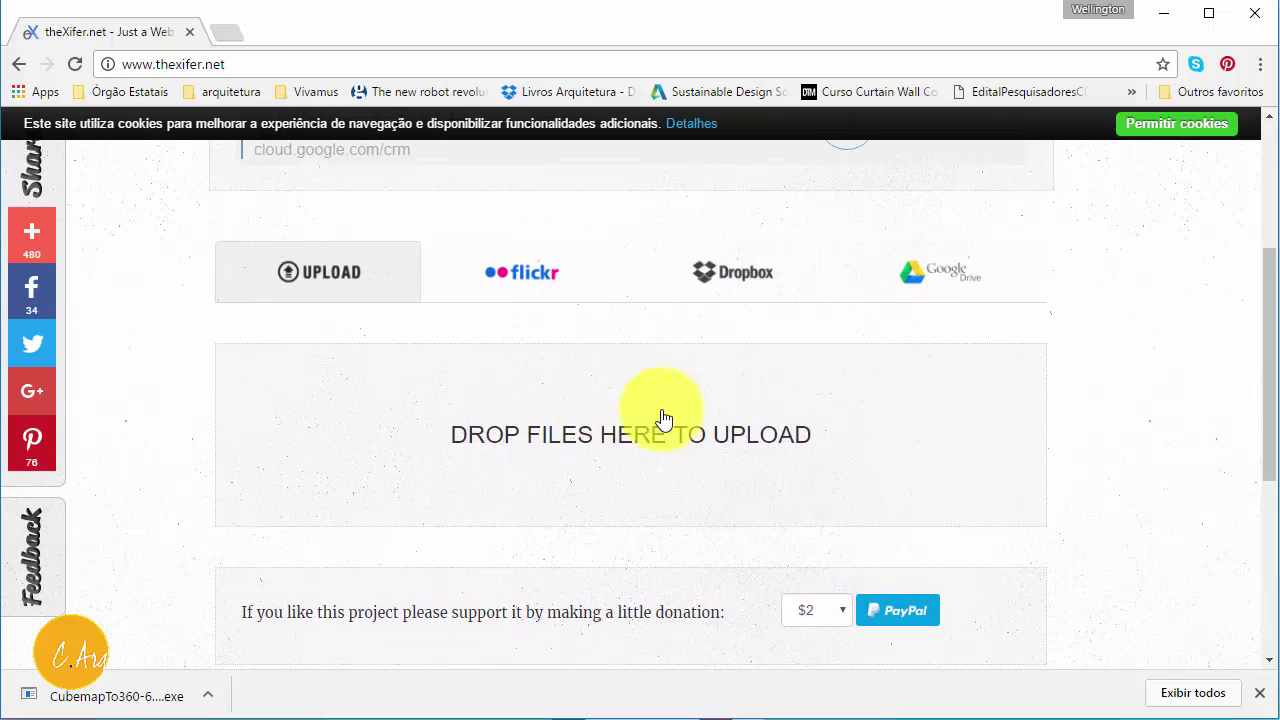
pyautogui.click(1164, 13)
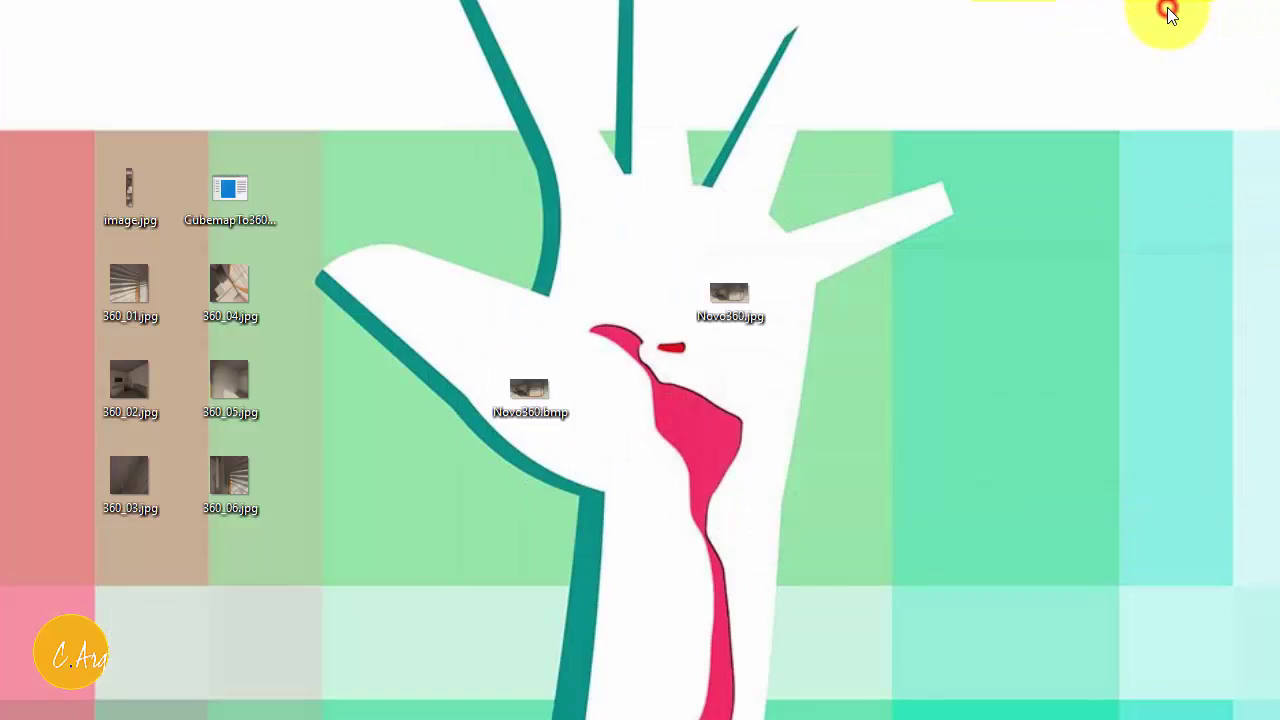
# Upload Novo360.jpg from the desktop to the upload area on theXifer
pyautogui.moveTo(736, 296); pyautogui.dragTo(611, 403)
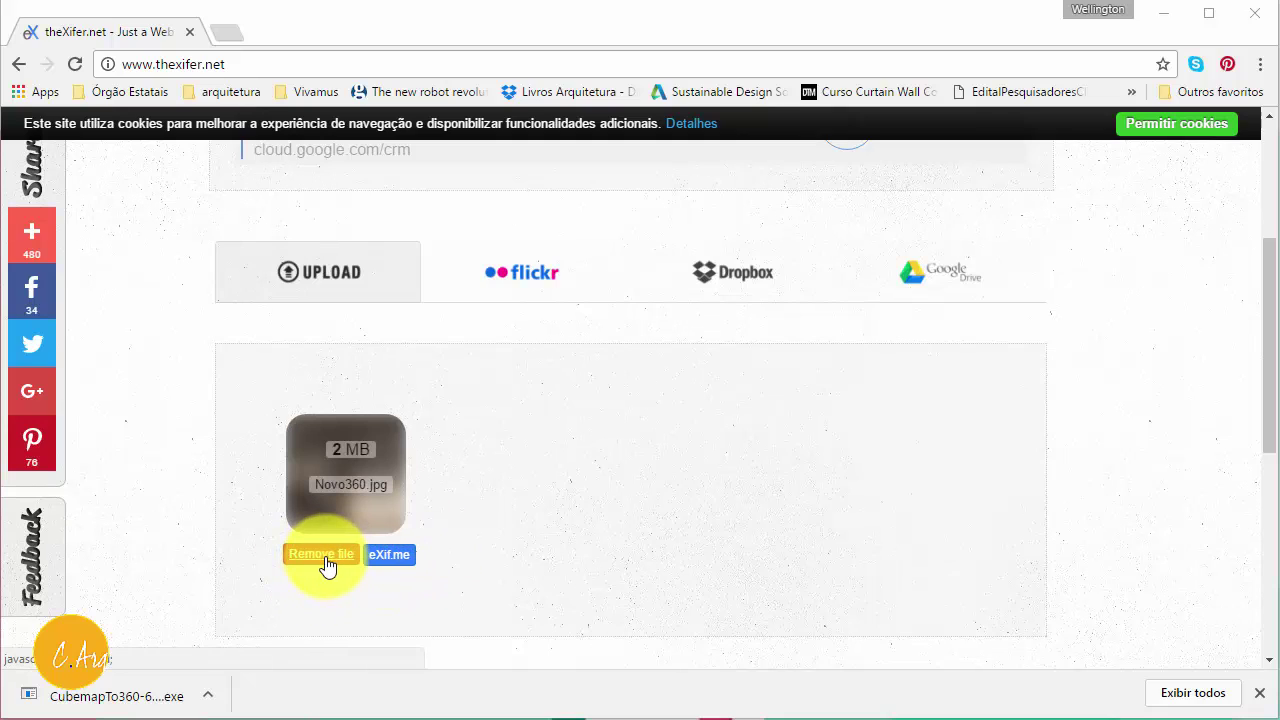
pyautogui.click(396, 553)
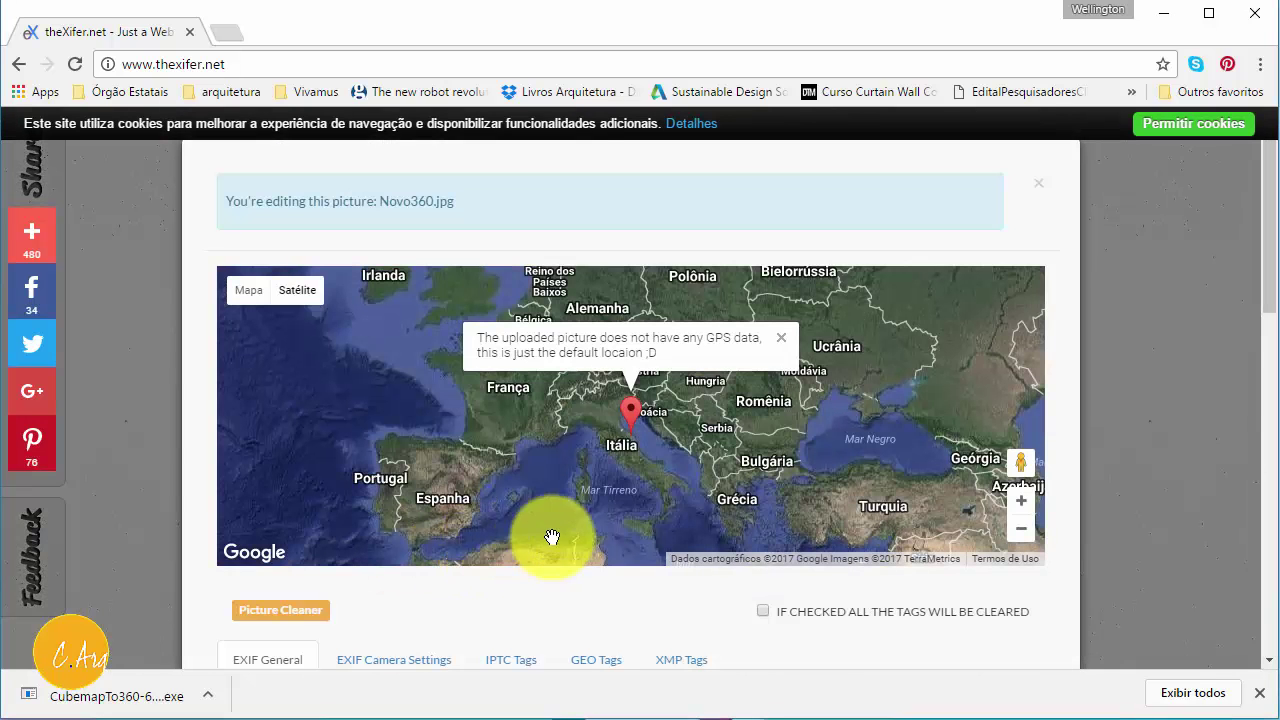
pyautogui.moveTo(591, 487); pyautogui.dragTo(671, 410)
pyautogui.scroll(-1, 671, 410)
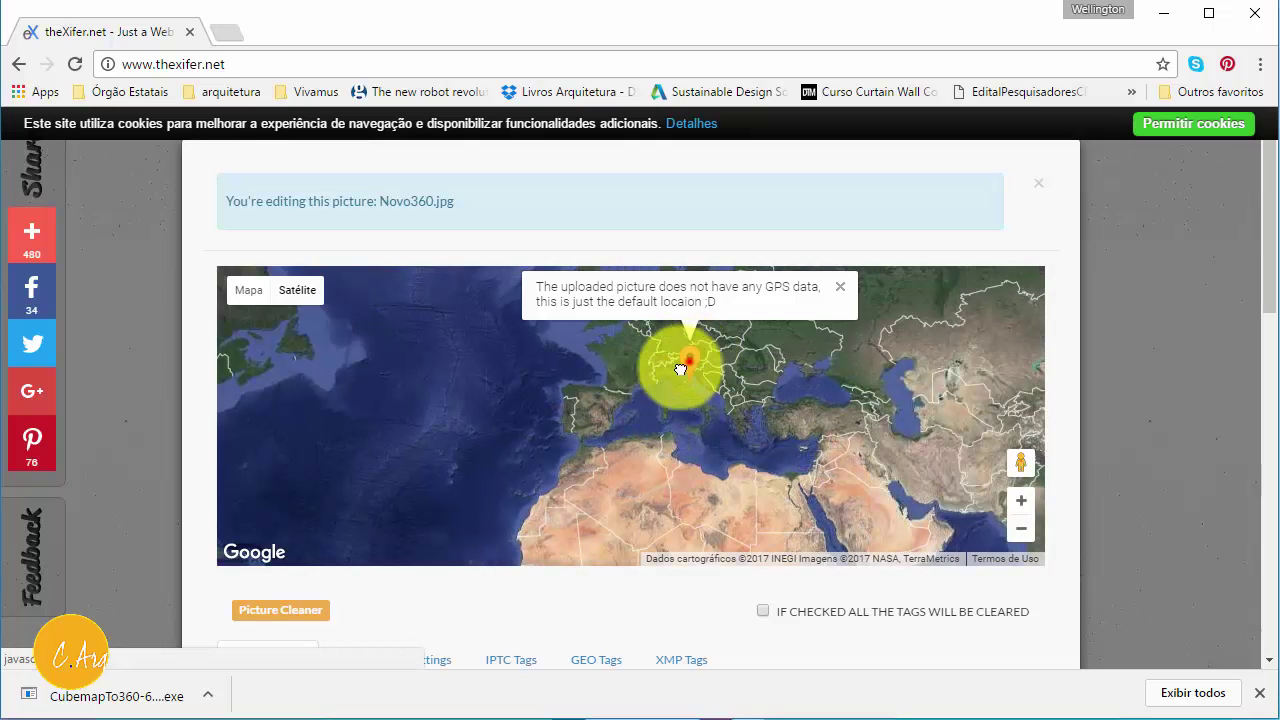
pyautogui.moveTo(671, 357)
pyautogui.mouseDown()
pyautogui.moveTo(351, 494)
pyautogui.moveTo(331, 534)
pyautogui.moveTo(357, 538)
pyautogui.mouseUp()
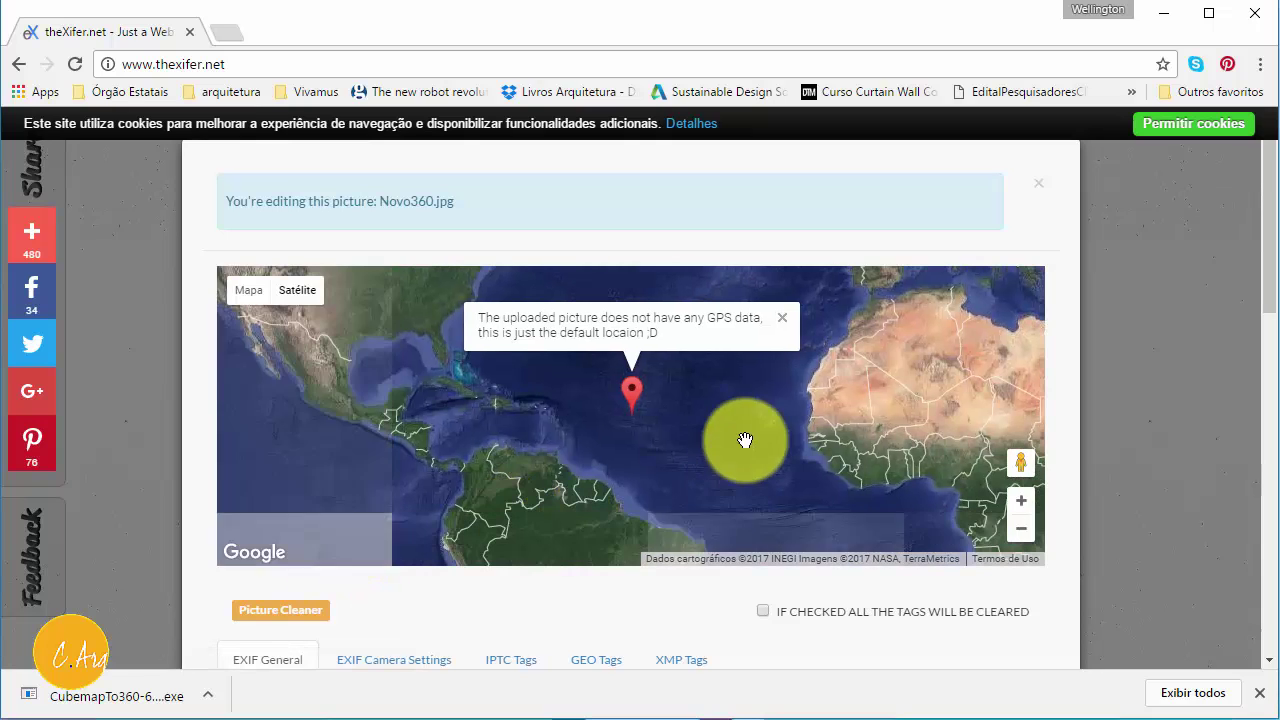
pyautogui.moveTo(634, 406)
pyautogui.mouseDown()
pyautogui.moveTo(611, 537)
pyautogui.moveTo(638, 541)
pyautogui.mouseUp()
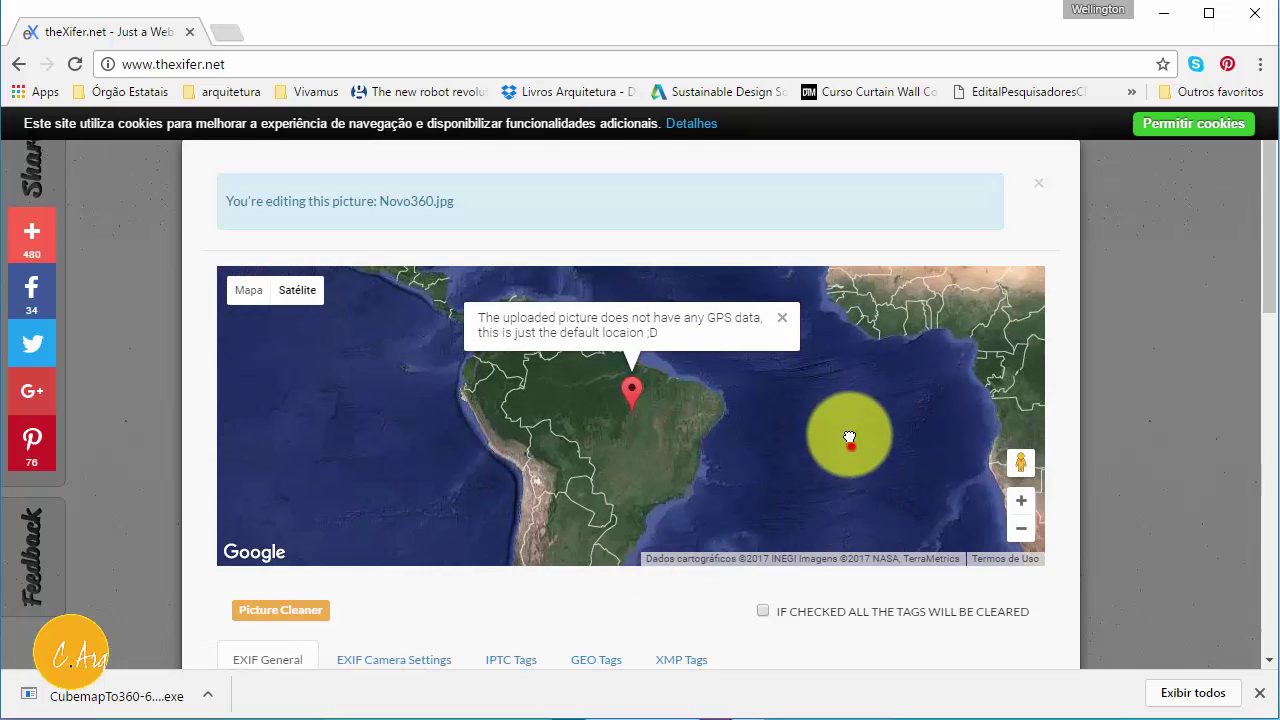
pyautogui.moveTo(633, 390)
pyautogui.mouseDown()
pyautogui.moveTo(631, 434)
pyautogui.moveTo(657, 470)
pyautogui.mouseUp()
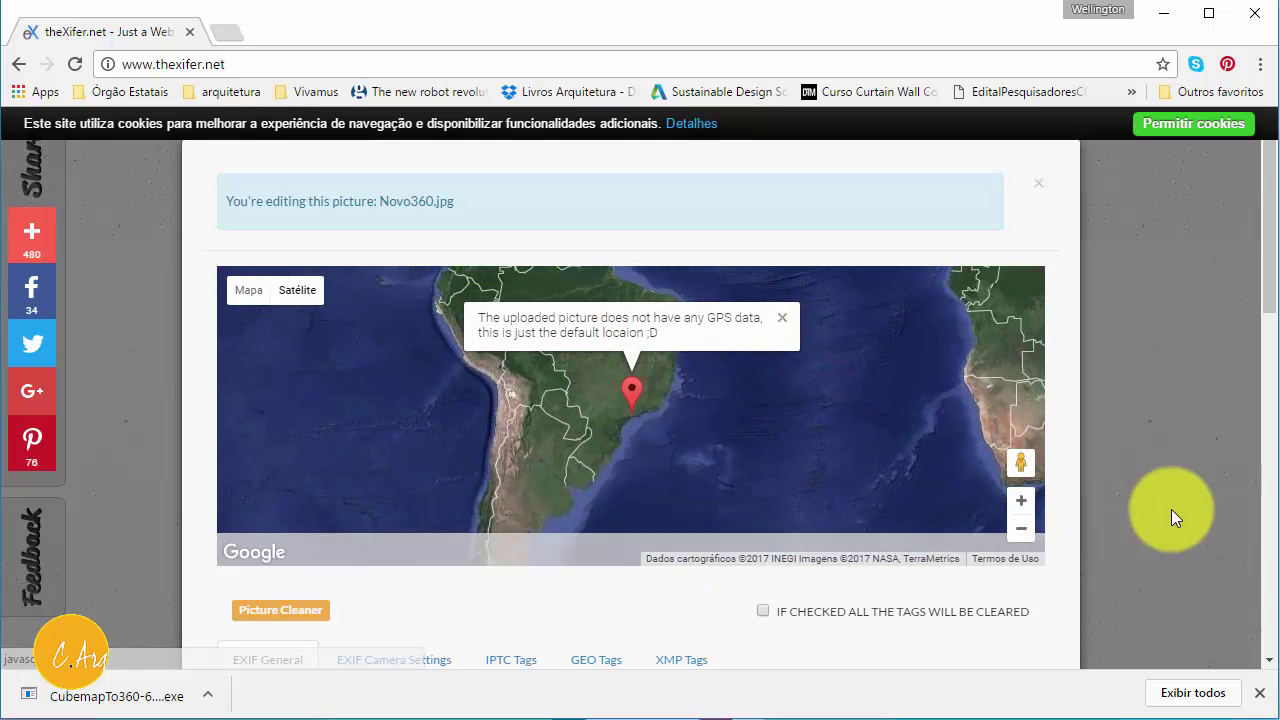
pyautogui.click(1155, 493)
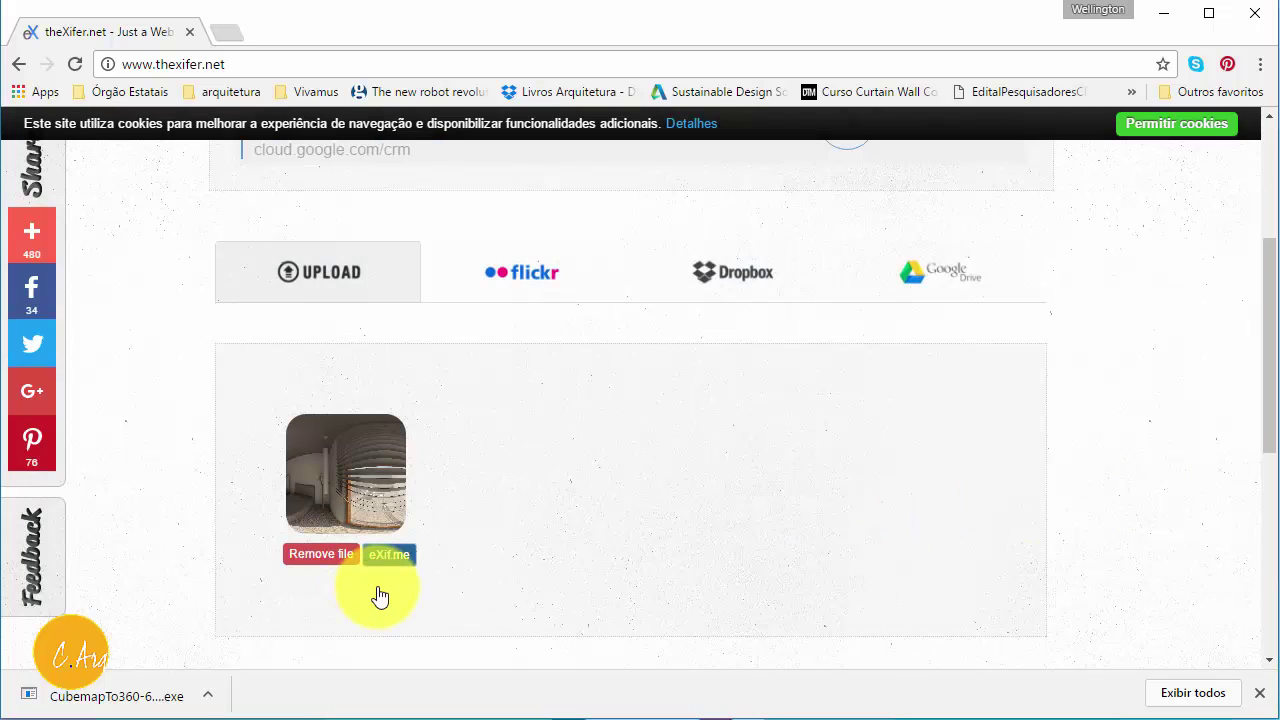
# Open the uploaded Novo360.jpg in the EXIF editor and set its Make tag to RICOH
pyautogui.click(389, 554)
pyautogui.scroll(-4, 817, 569)
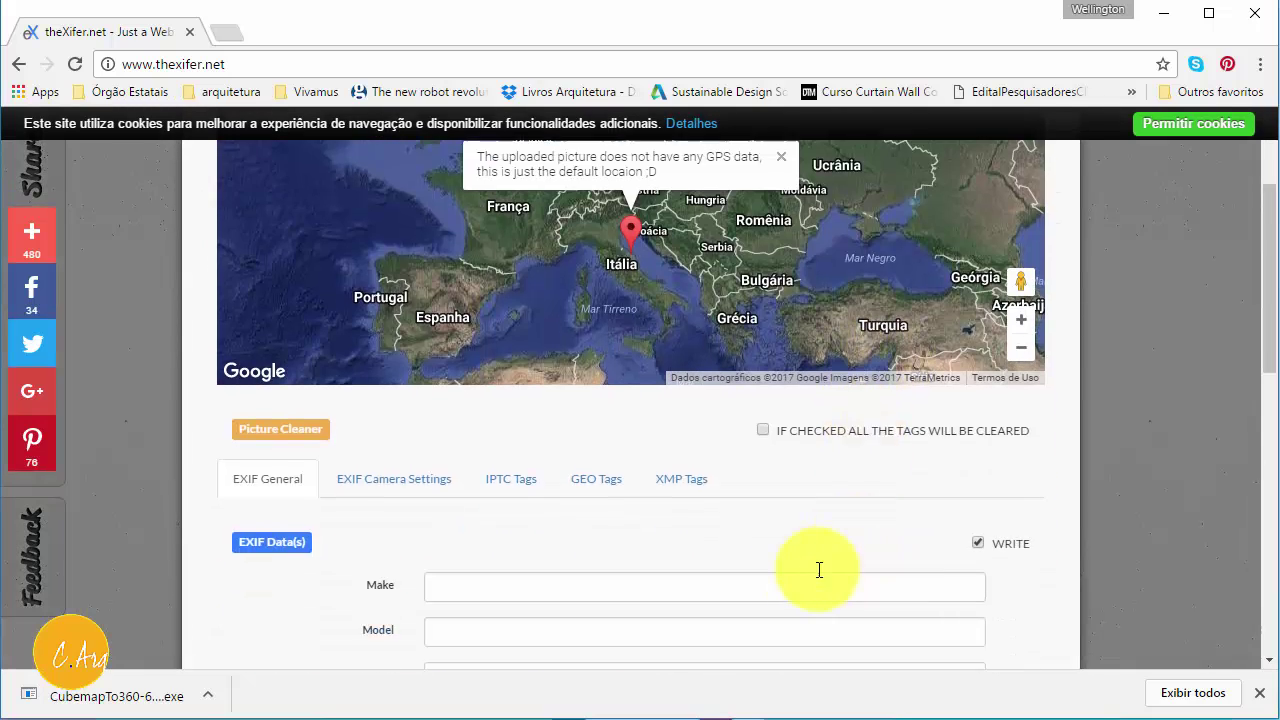
pyautogui.click(508, 410)
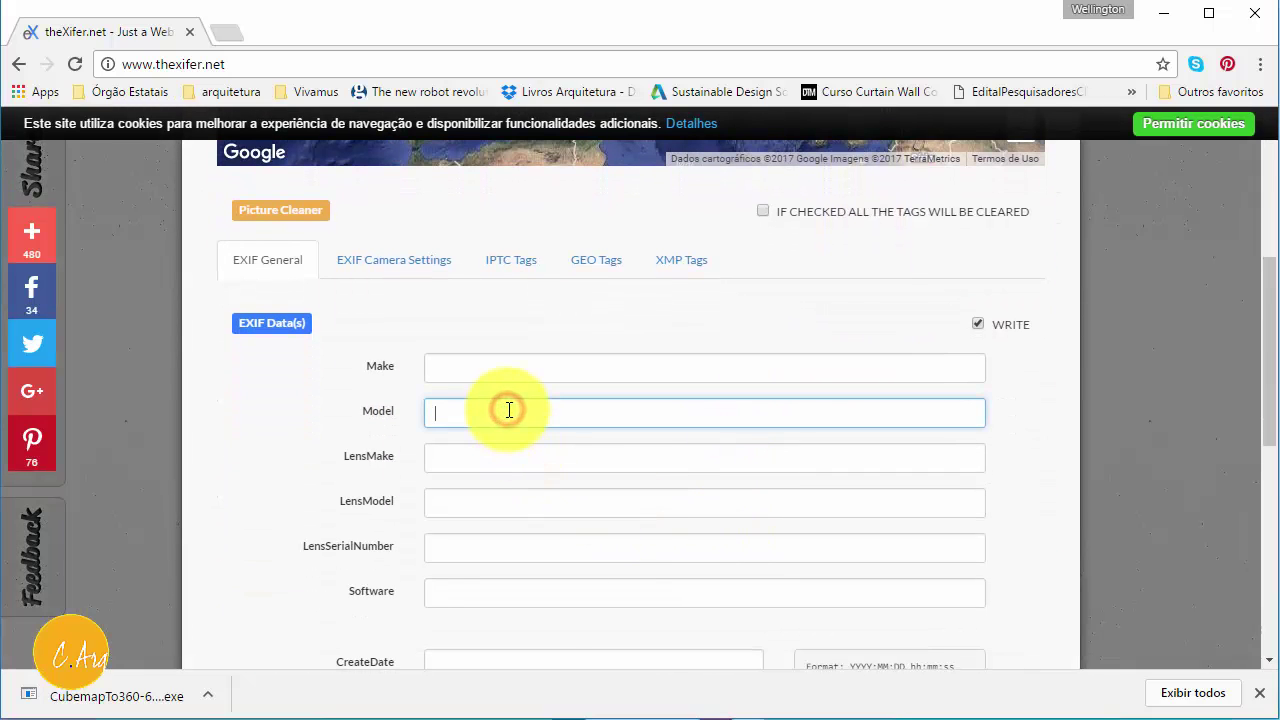
pyautogui.click(510, 373)
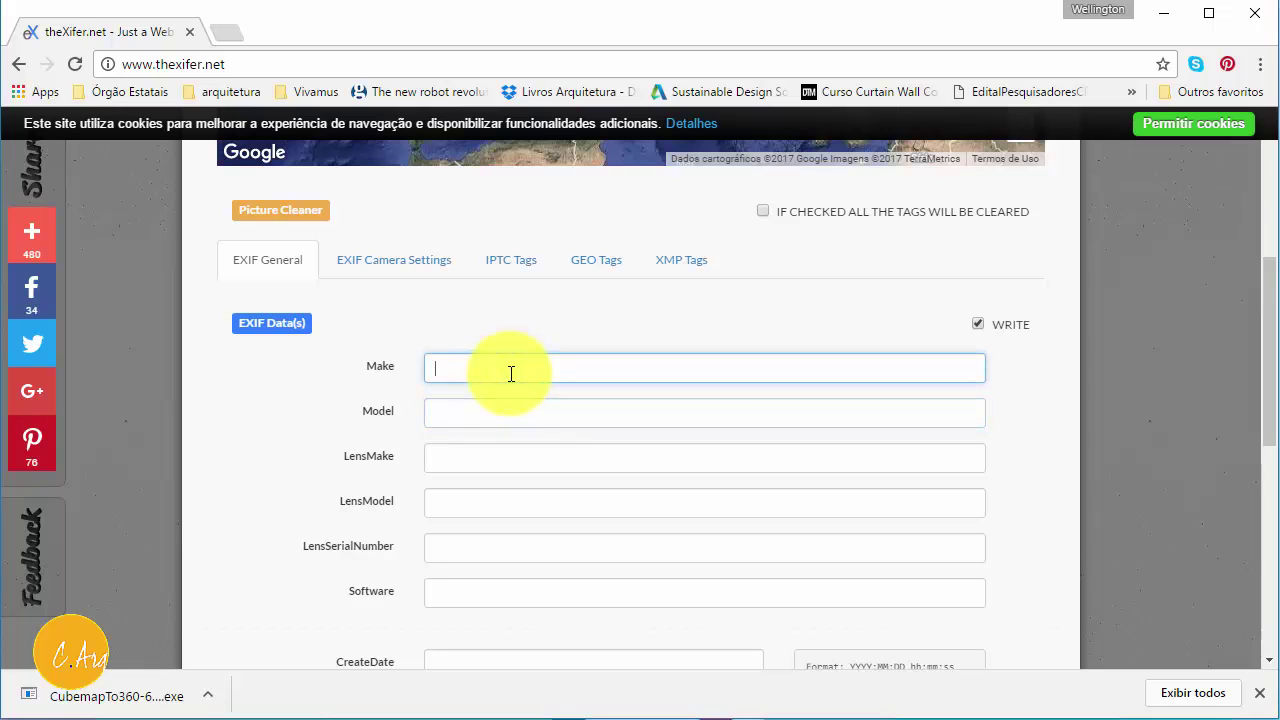
pyautogui.write('ri')
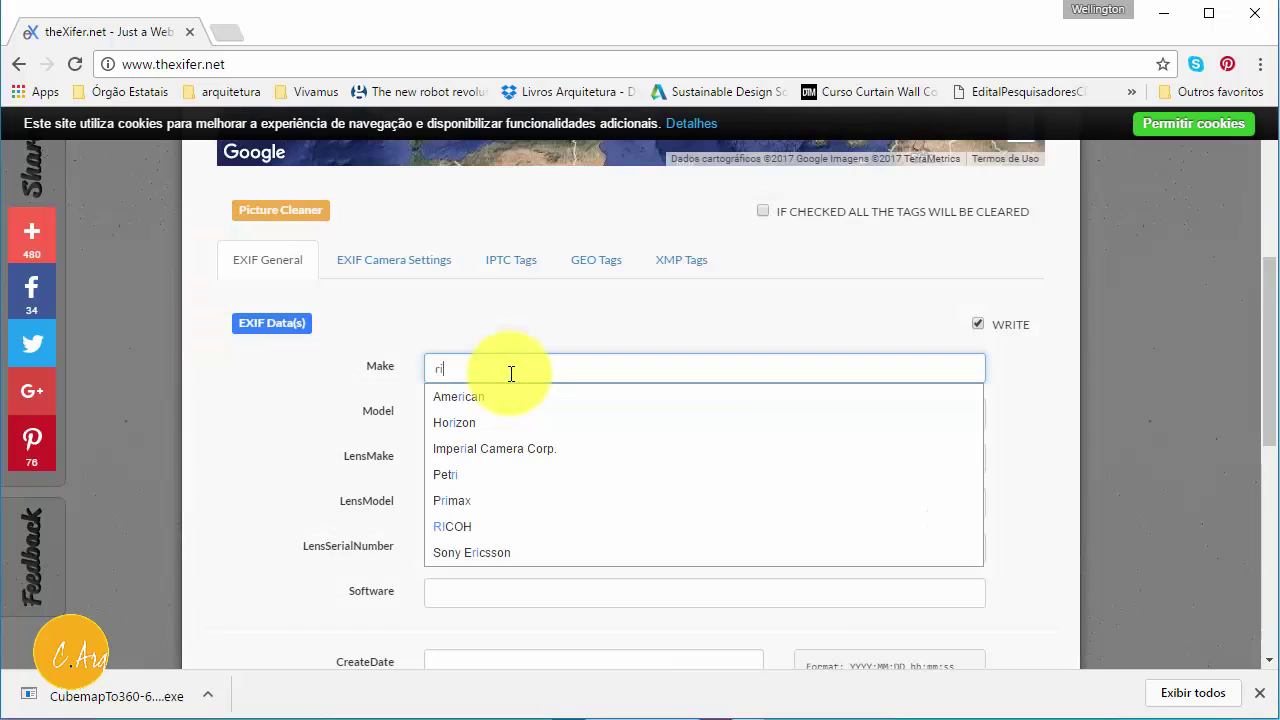
pyautogui.write('co')
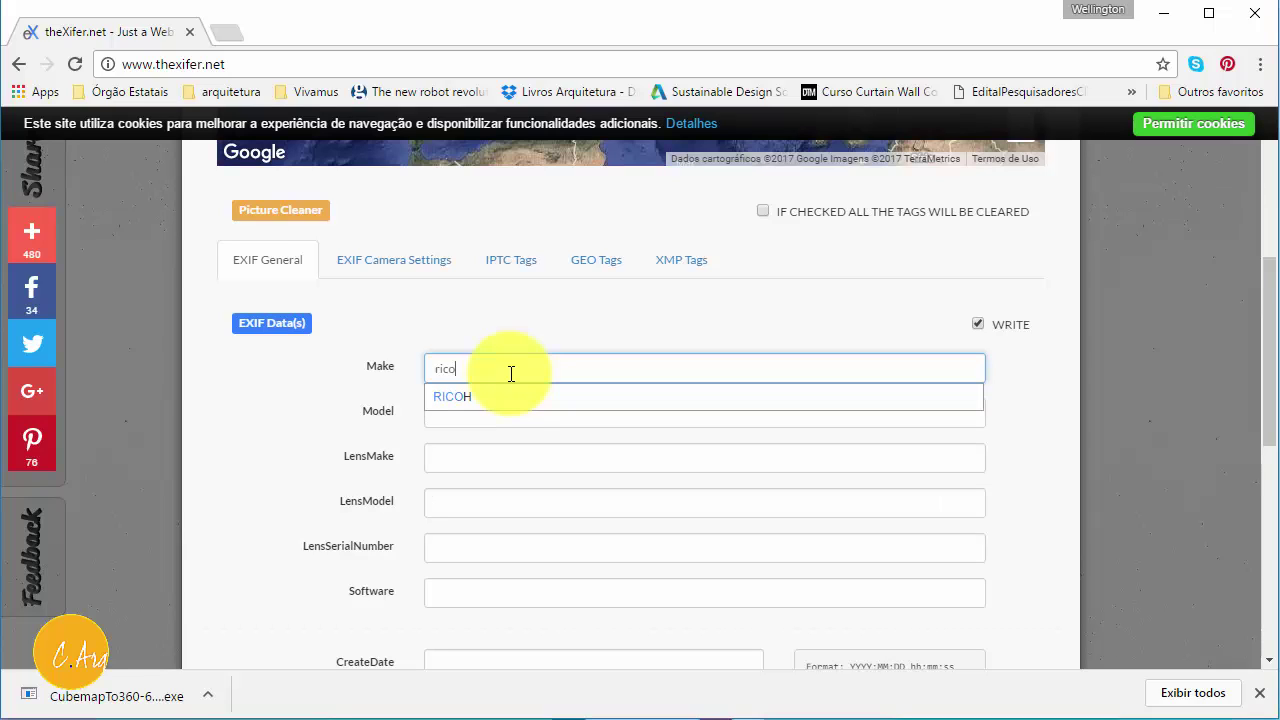
pyautogui.press('Down')
pyautogui.press('Return')
# Set the Model tag of Novo360.jpg to RICOH THETA S
pyautogui.click(478, 418)
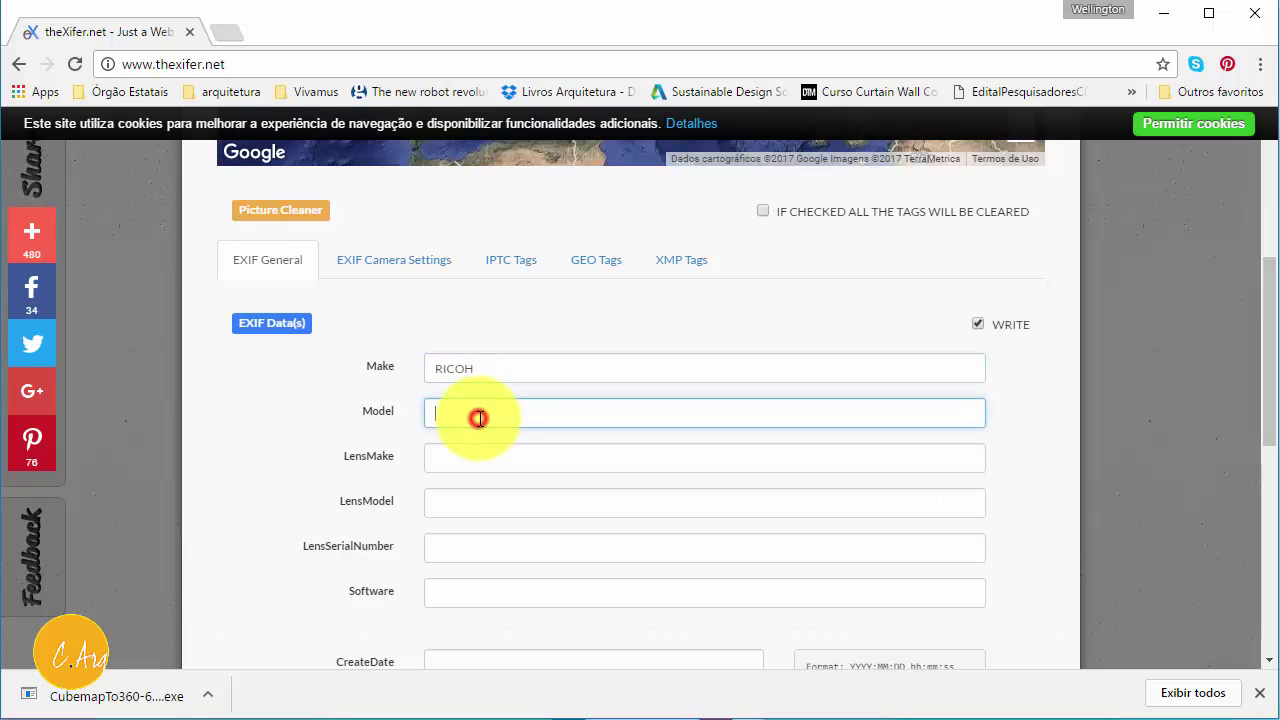
pyautogui.write('r')
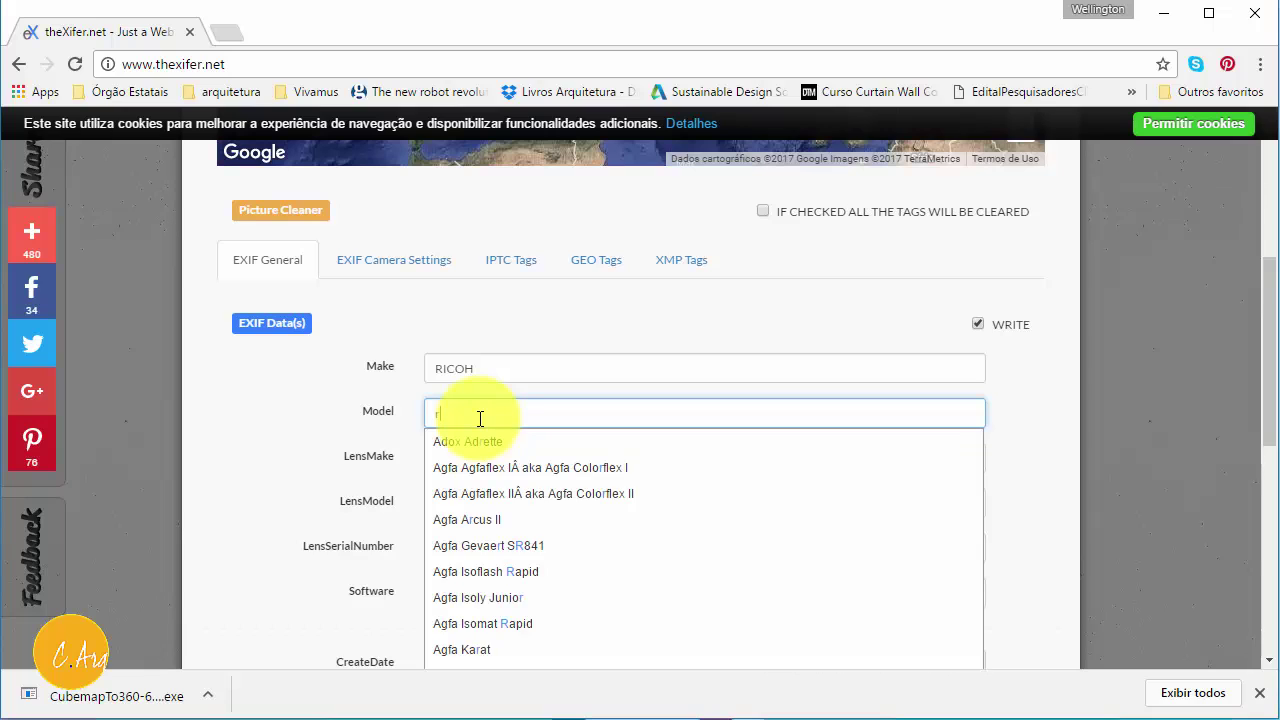
pyautogui.write('ic')
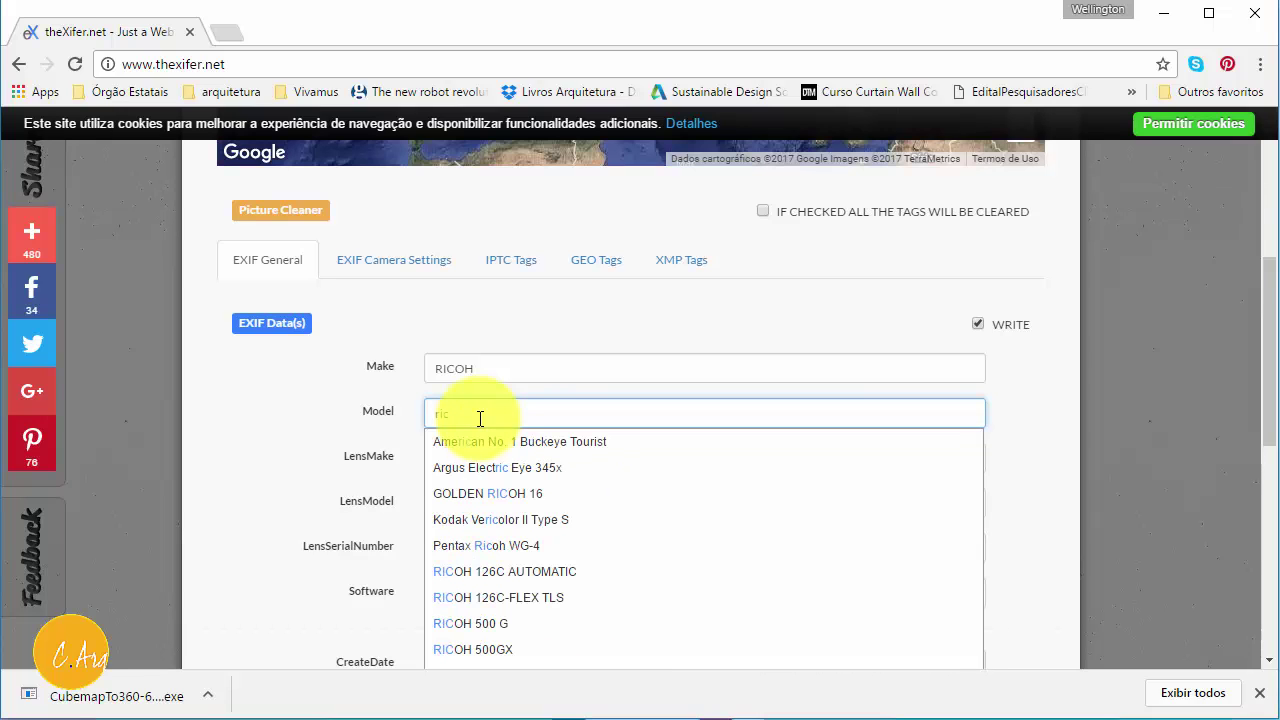
pyautogui.write('oh')
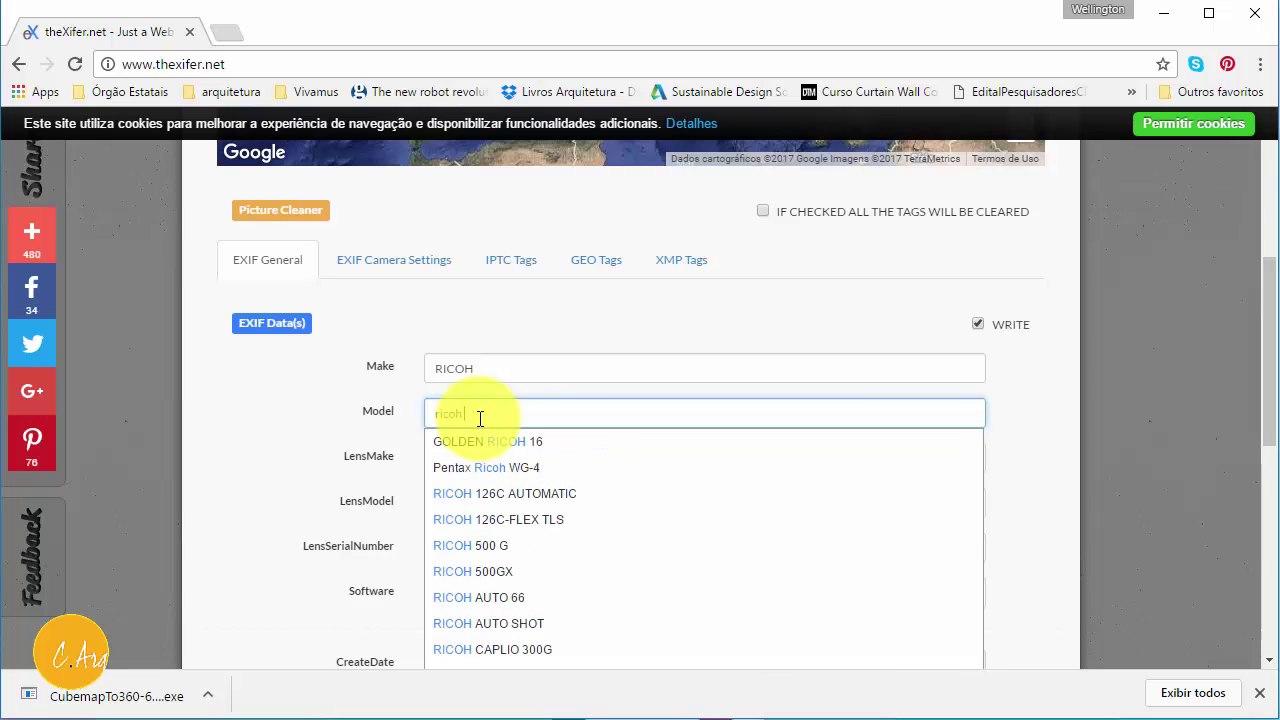
pyautogui.write(' t')
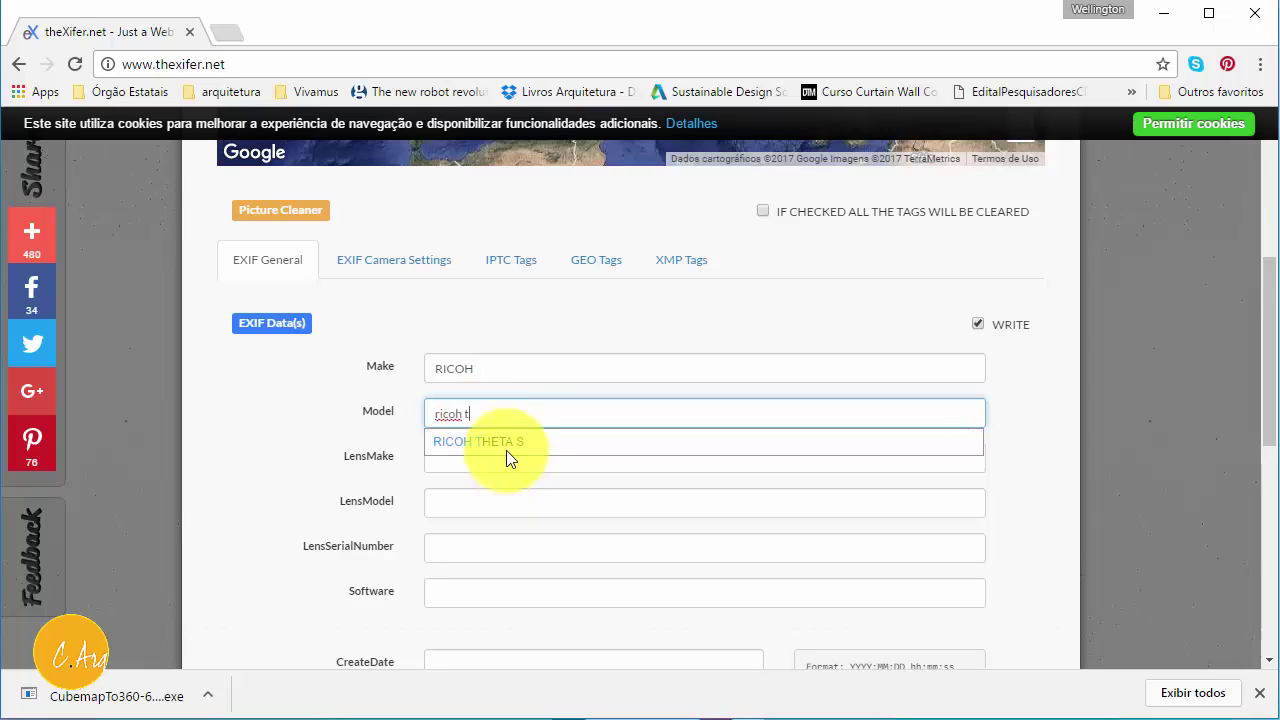
pyautogui.click(510, 443)
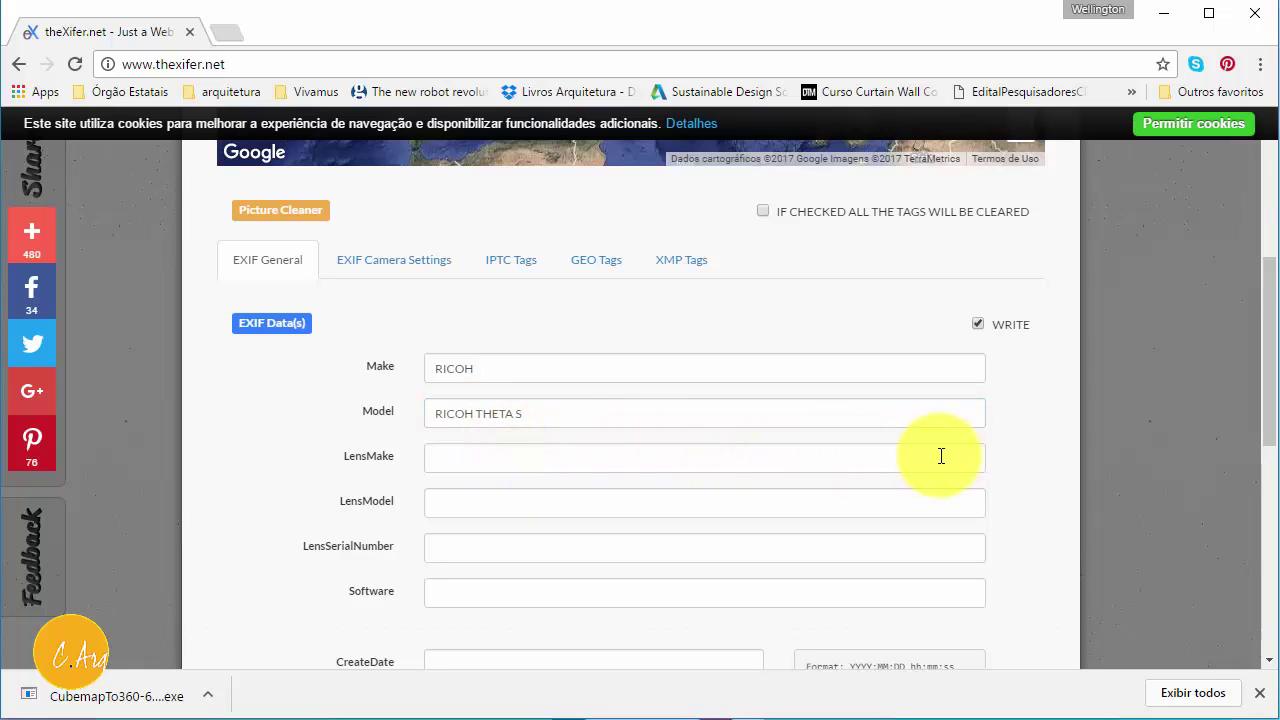
# Write the edited EXIF data to Novo360.jpg and close the editor
pyautogui.scroll(-4, 1029, 482)
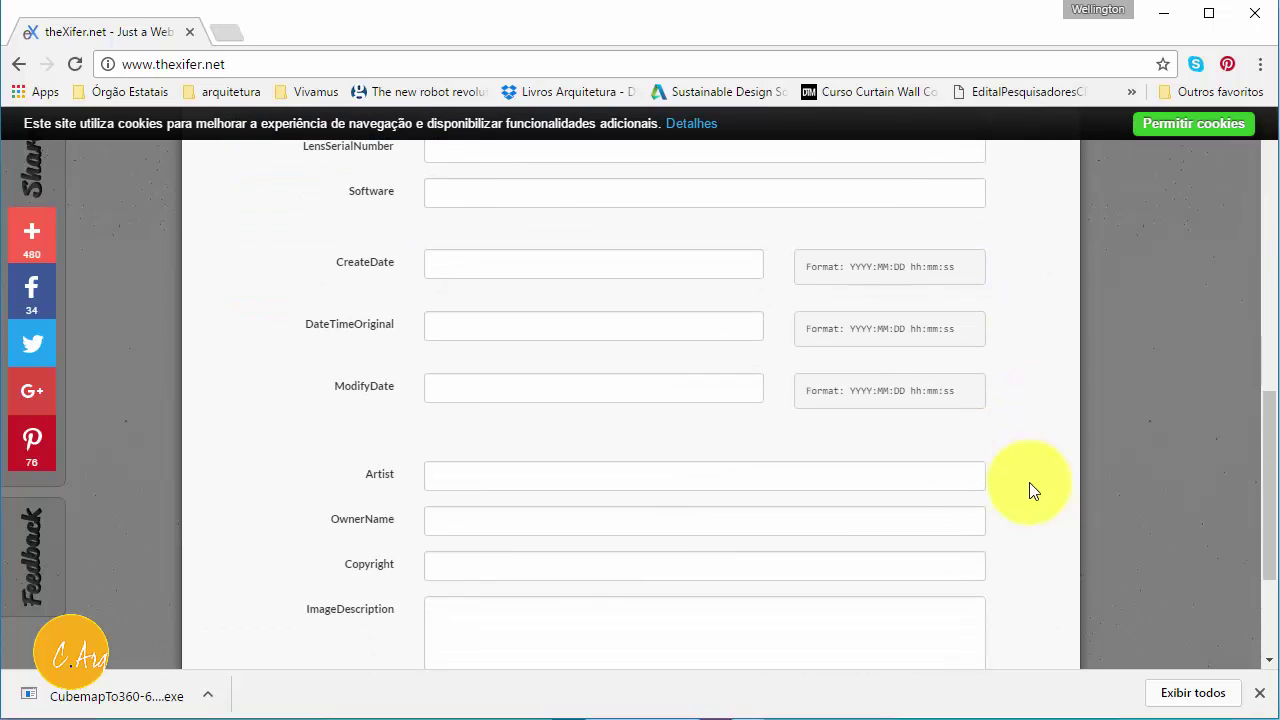
pyautogui.scroll(-2, 1029, 483)
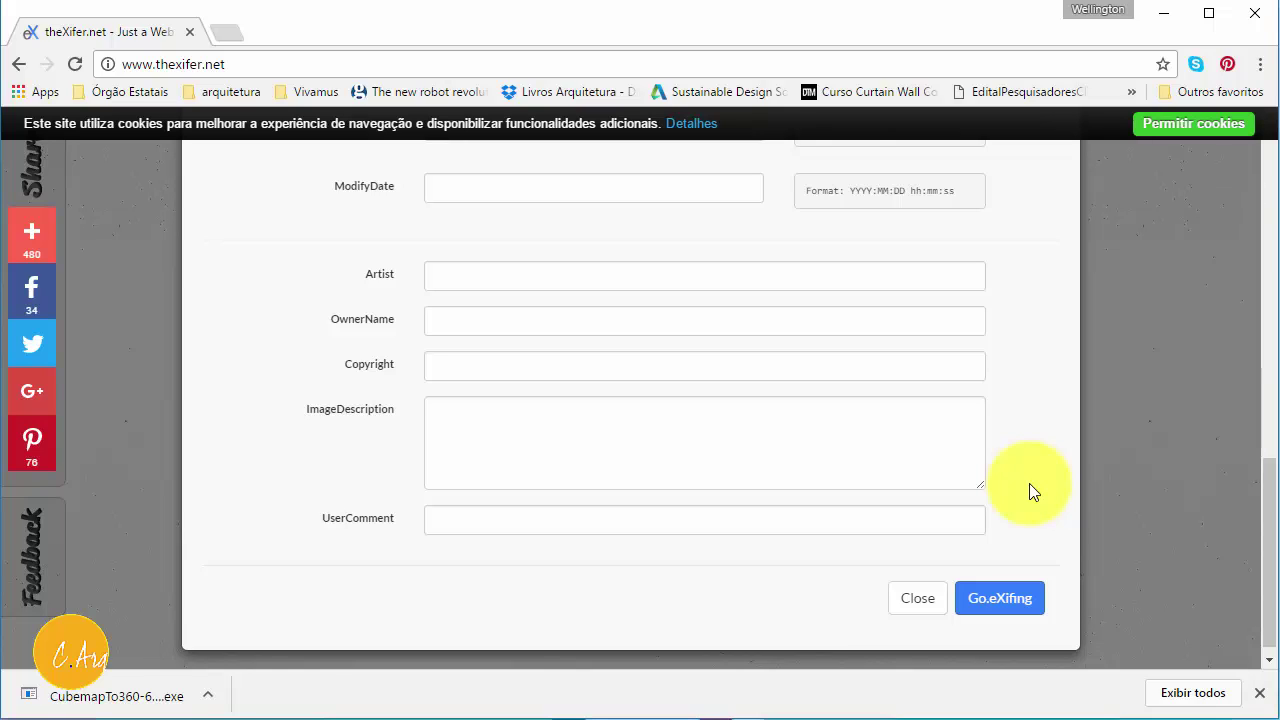
pyautogui.click(1003, 598)
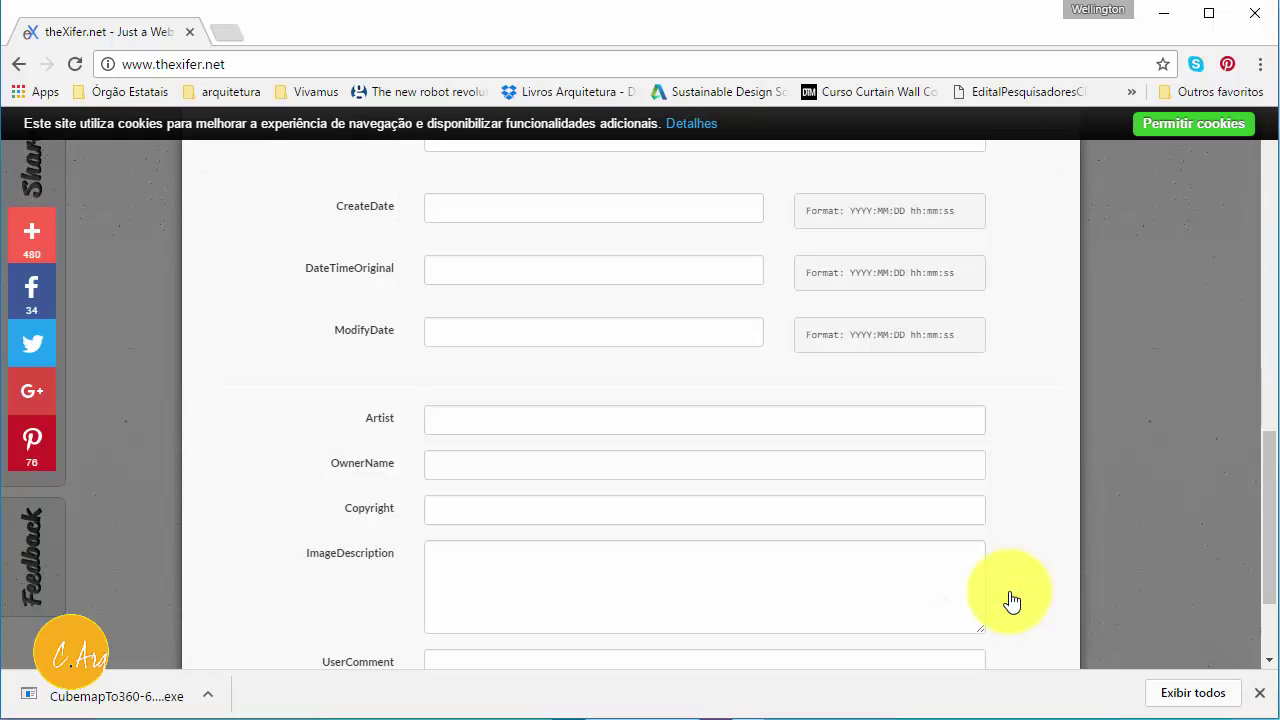
pyautogui.scroll(6, 1009, 586)
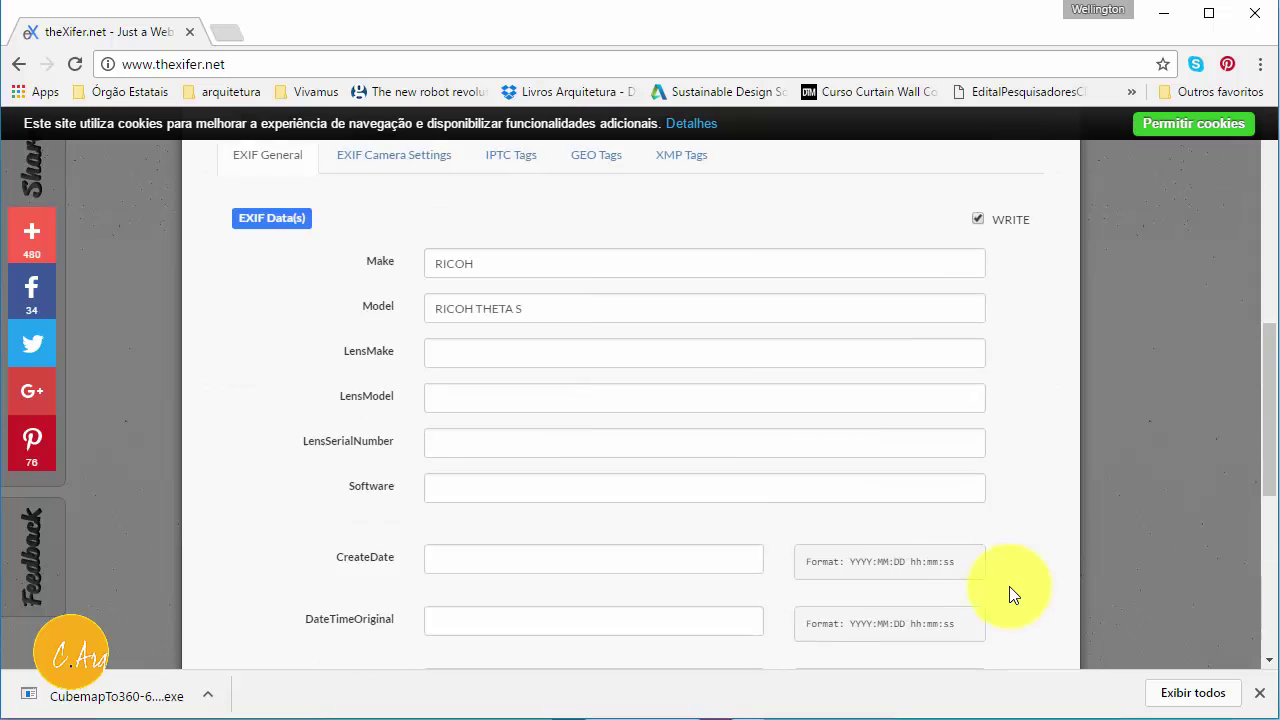
pyautogui.scroll(5, 1009, 590)
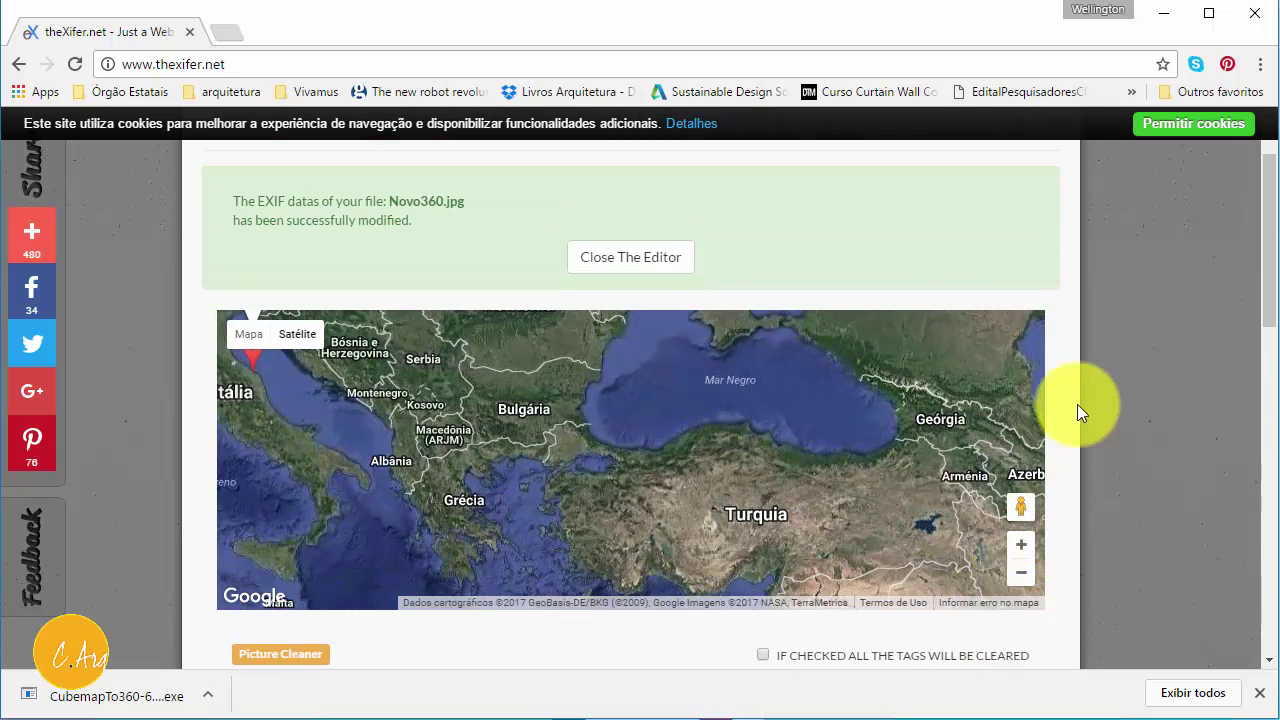
pyautogui.click(614, 258)
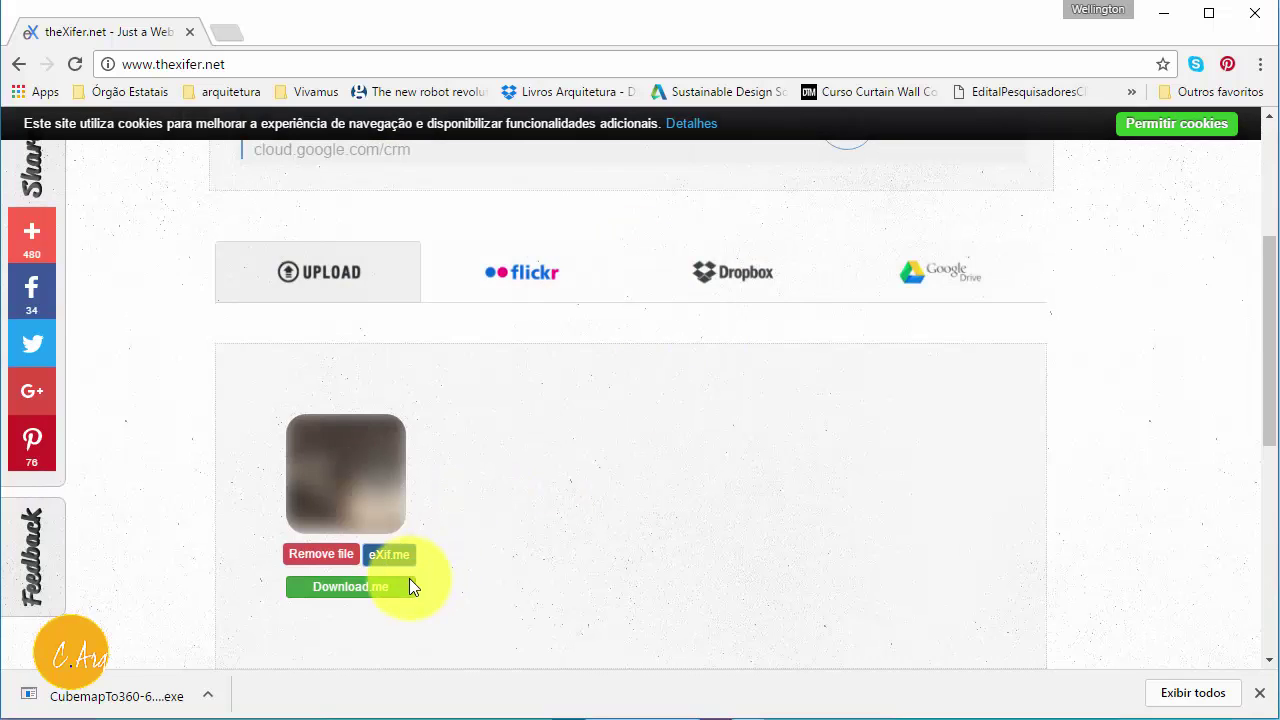
# Download the modified Novo360.jpg and open it from the desktop to view the panorama
pyautogui.click(341, 587)
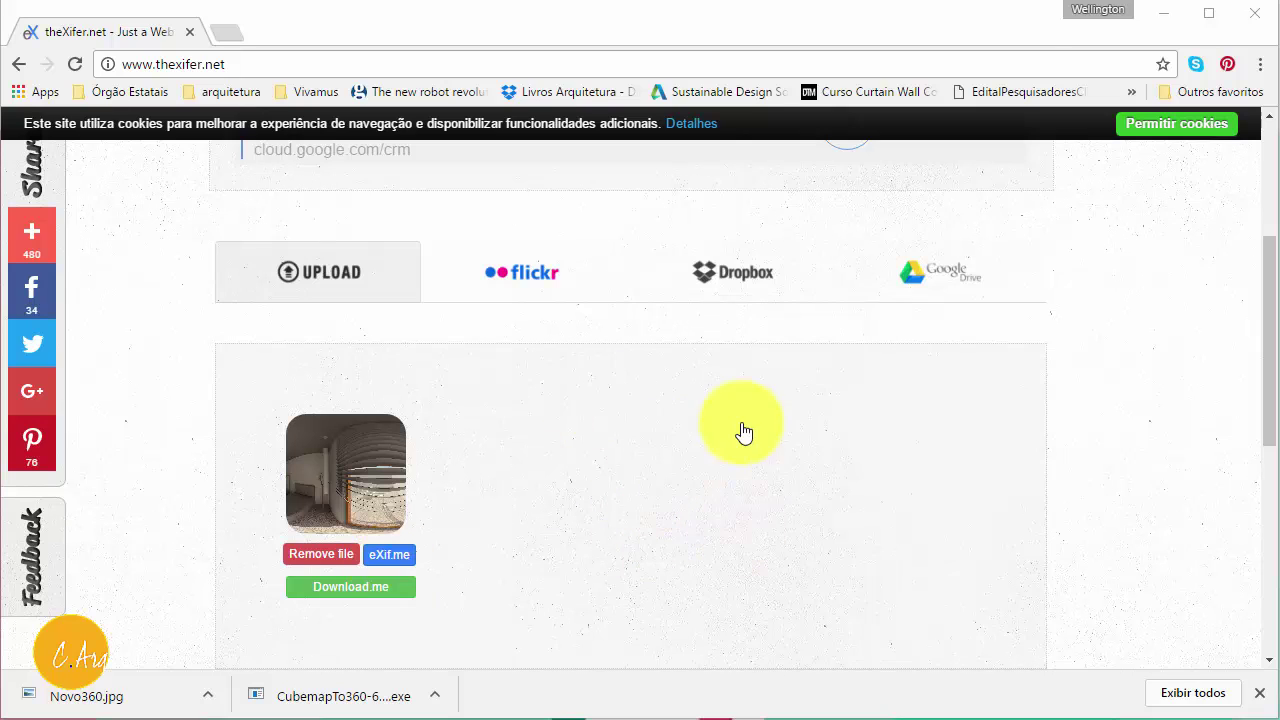
pyautogui.click(1164, 13)
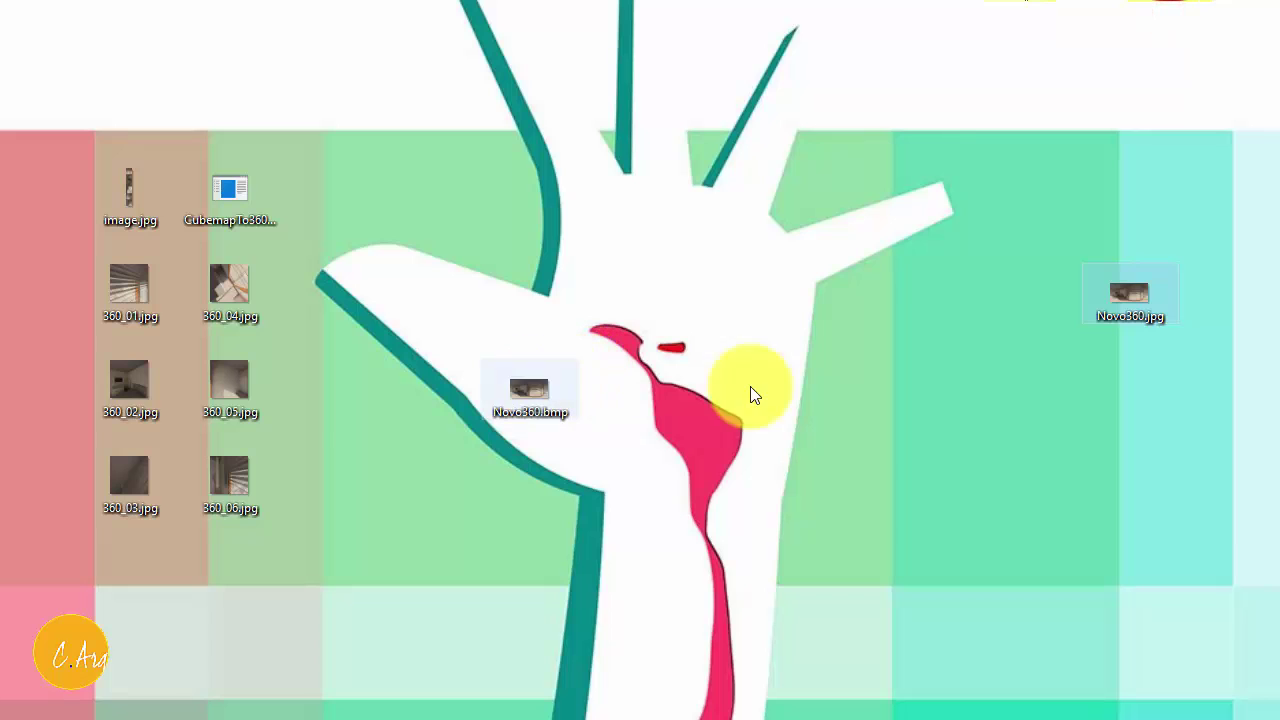
pyautogui.doubleClick(1130, 305)
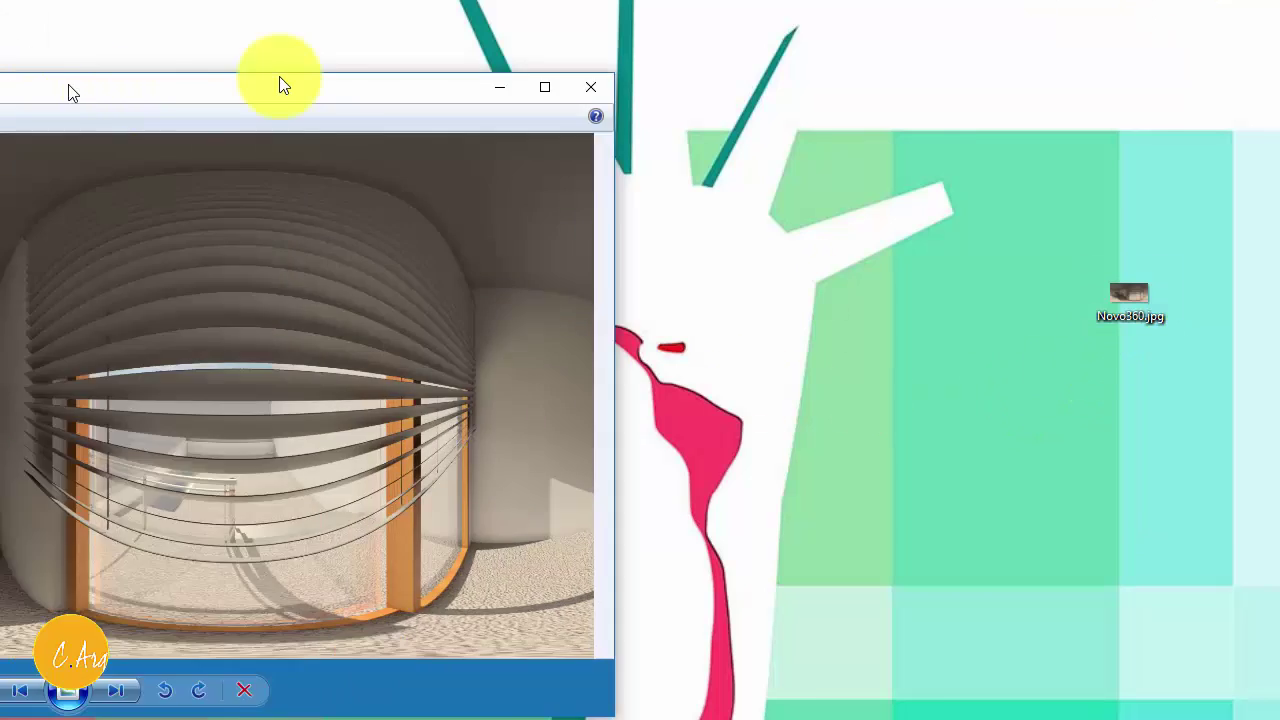
pyautogui.moveTo(280, 83); pyautogui.dragTo(657, 44)
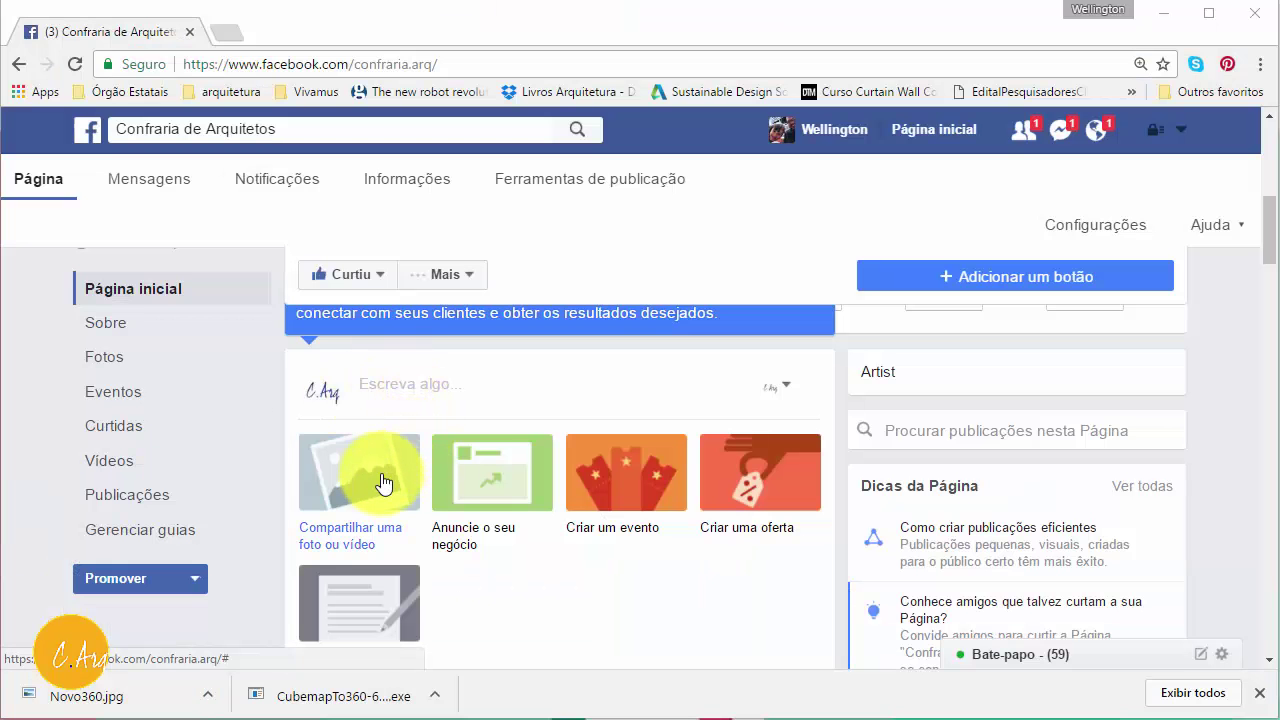
# On the Confraria de Arquitetos Facebook page, start a photo post and upload Novo360.jpg from the desktop
pyautogui.click(366, 533)
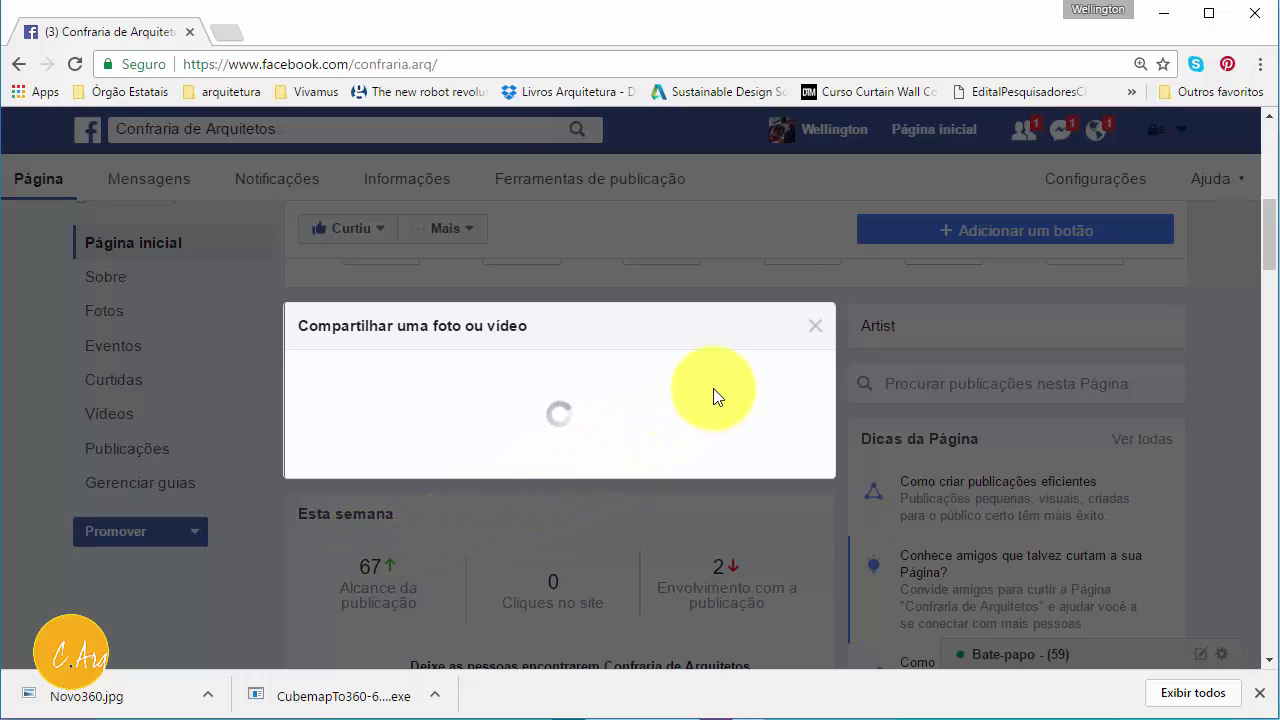
pyautogui.click(605, 402)
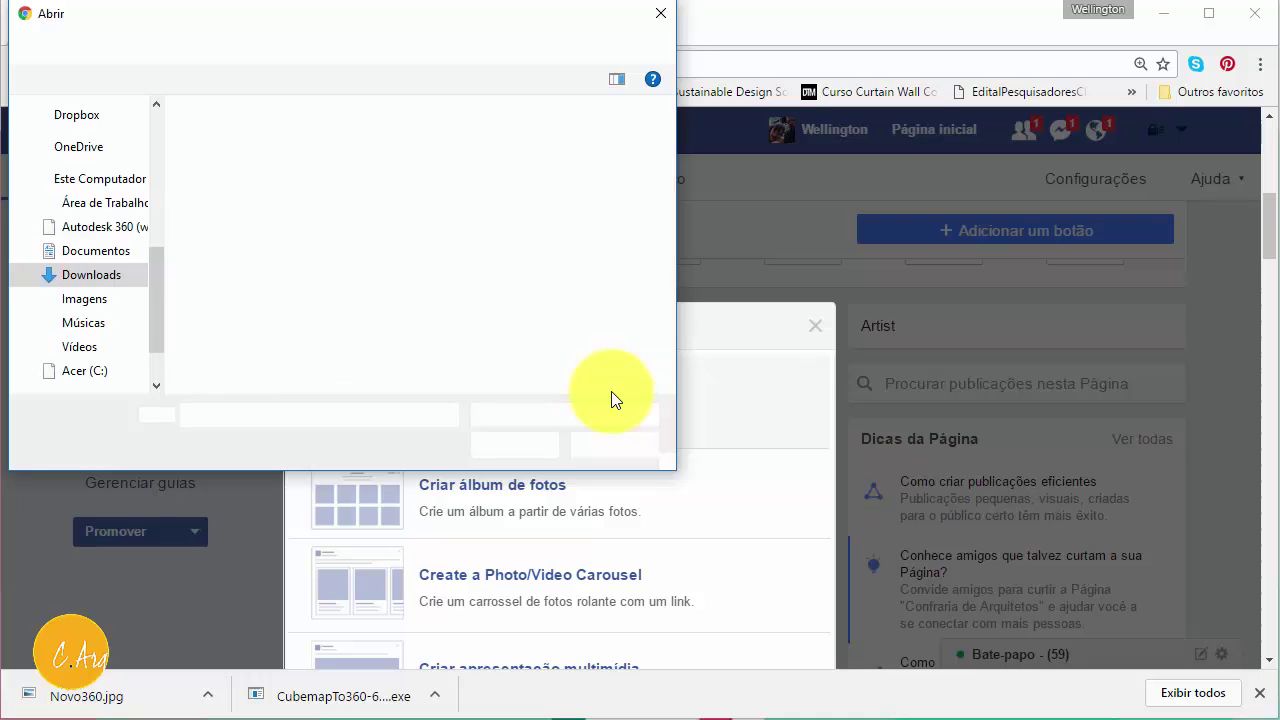
pyautogui.click(112, 201)
pyautogui.moveTo(667, 153); pyautogui.dragTo(667, 276)
pyautogui.click(472, 268)
pyautogui.click(500, 451)
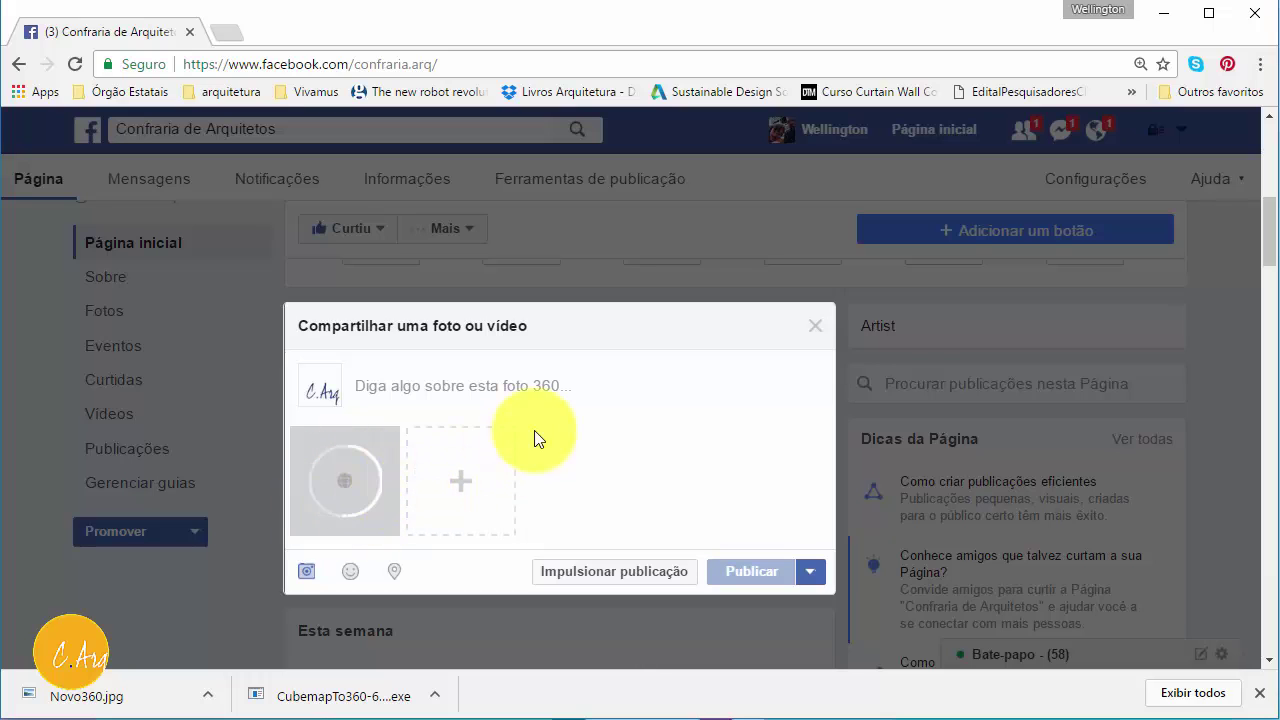
# Caption the 360 photo post "Teste 360" and publish it on the page
pyautogui.click(560, 387)
pyautogui.write('TEs')
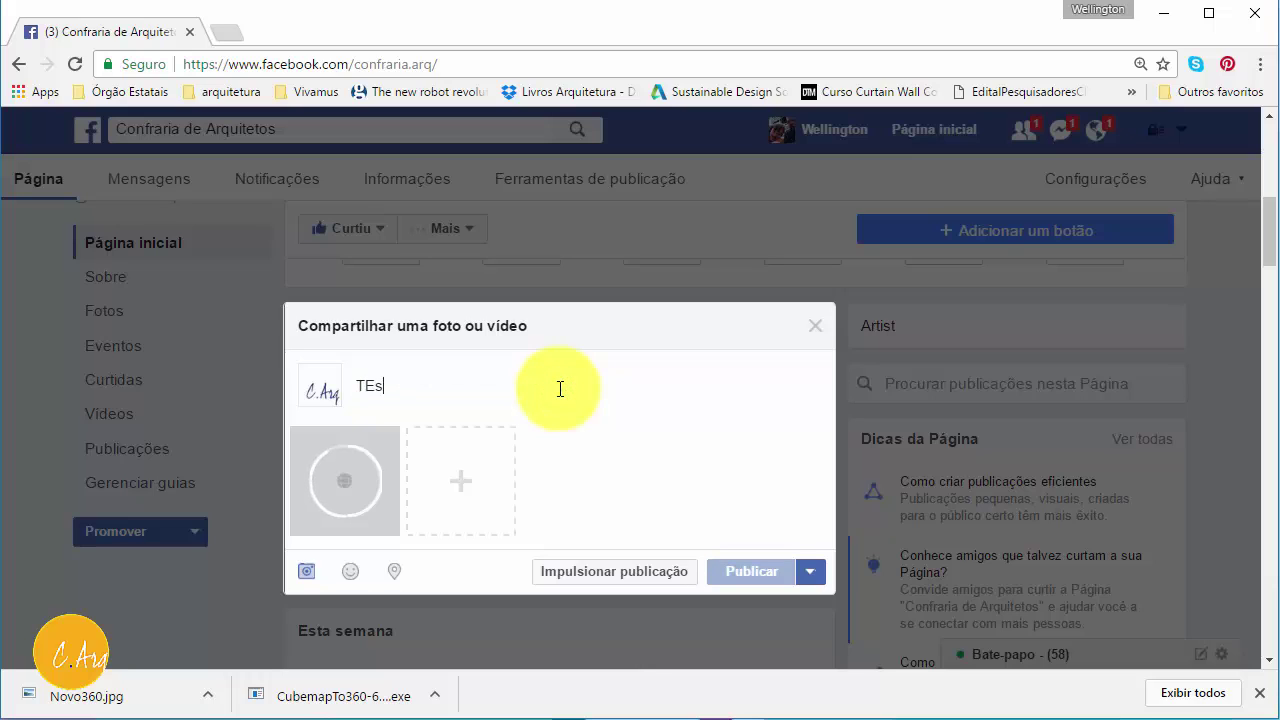
pyautogui.write('te 360')
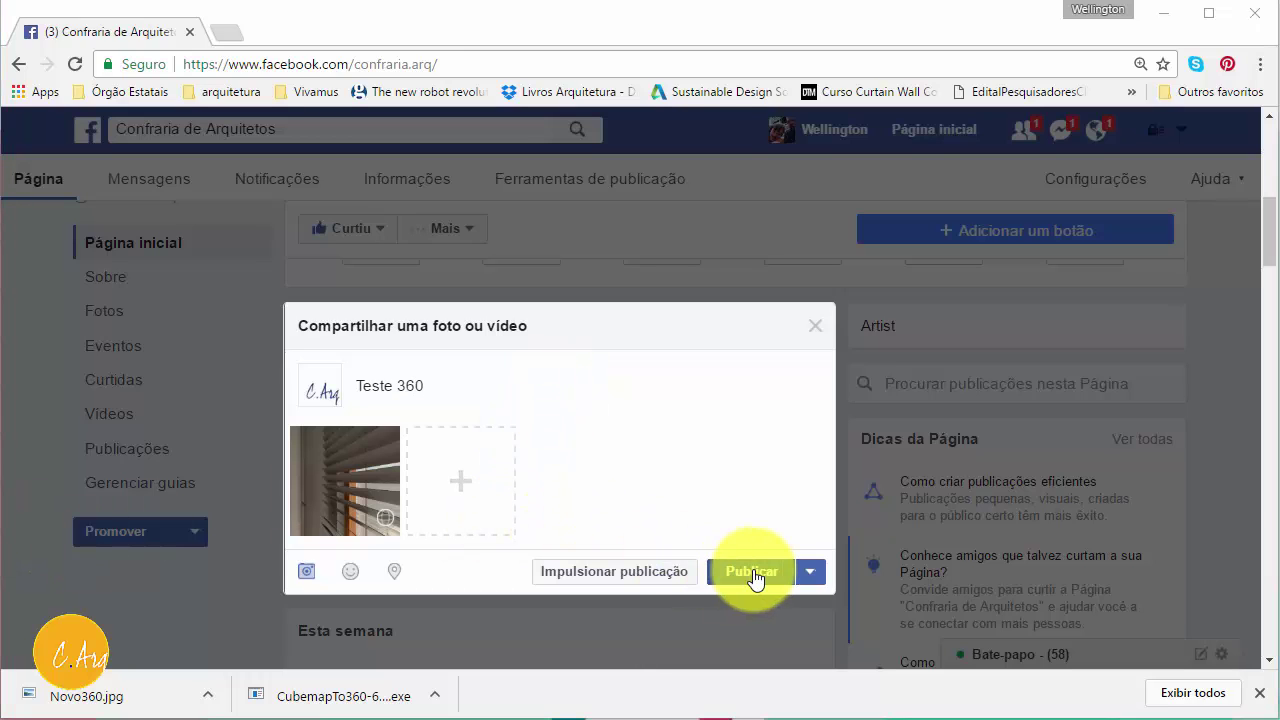
pyautogui.click(755, 577)
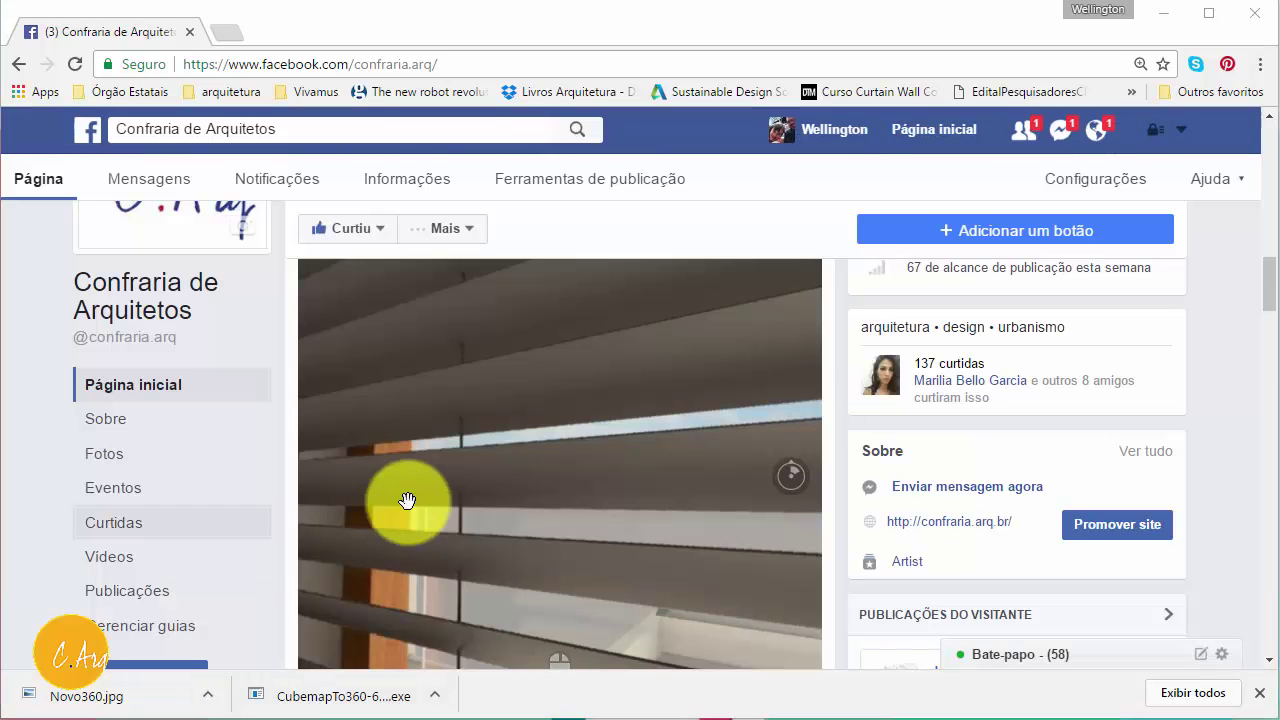
# Look around the room in the published 360 photo on the Facebook page
pyautogui.moveTo(408, 503); pyautogui.dragTo(680, 413)
pyautogui.scroll(-1, 494, 531)
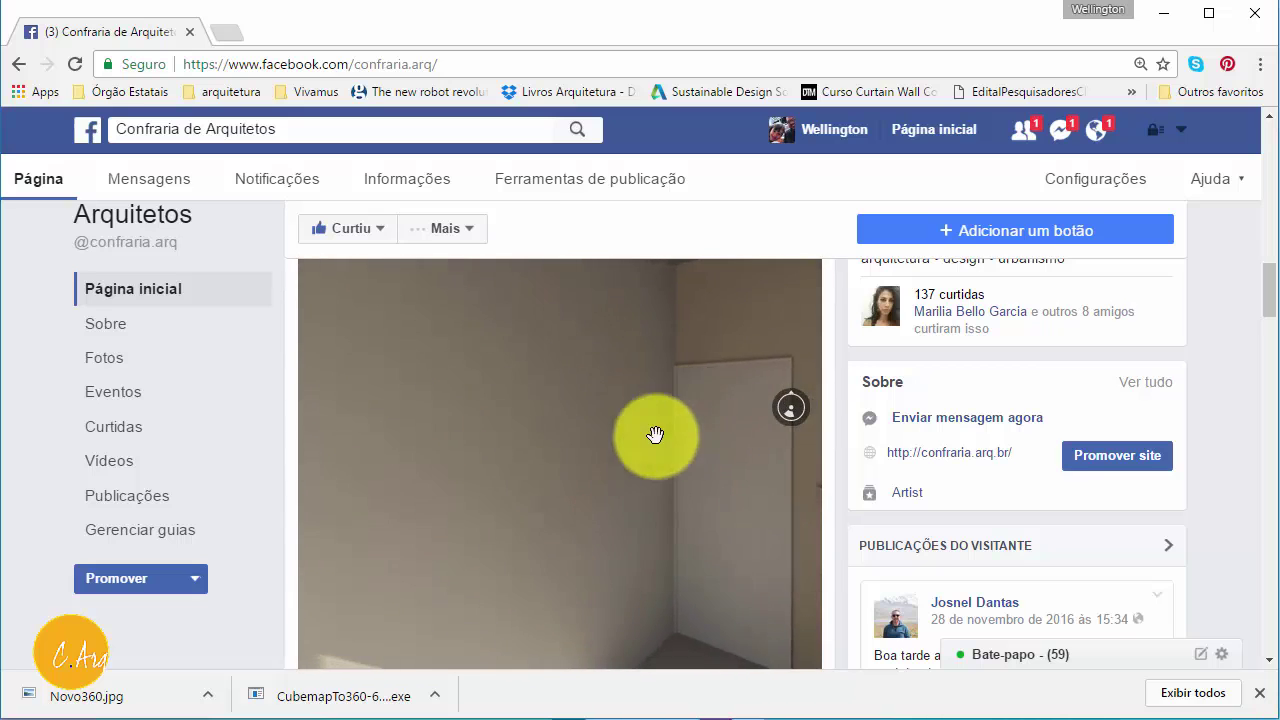